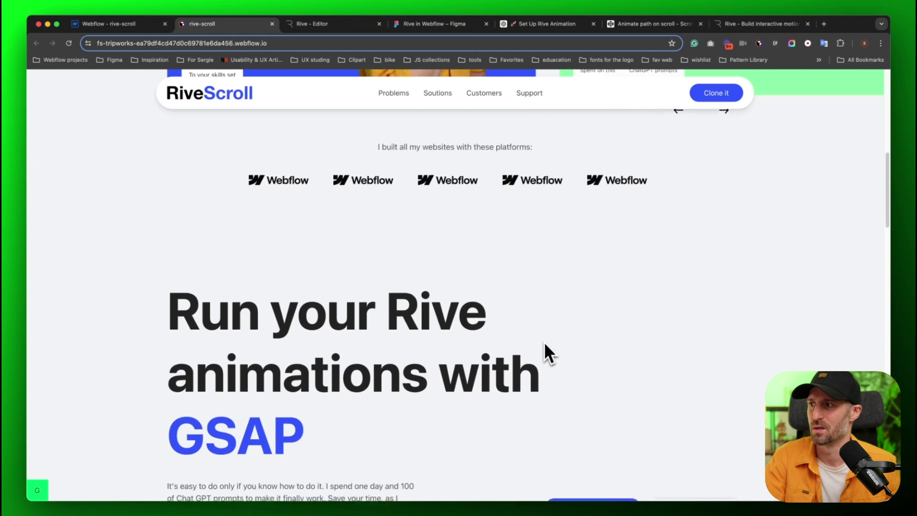
# - Look through the RiveScroll demo page's feature cards and check the scroll-driven path animation around the SCROLL heading
pyautogui.scroll(-3, 544, 343)
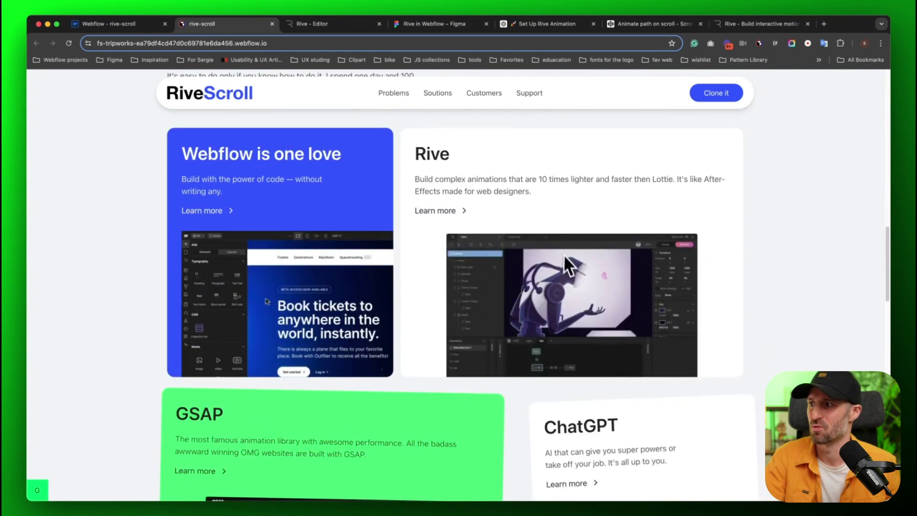
pyautogui.scroll(-4, 565, 261)
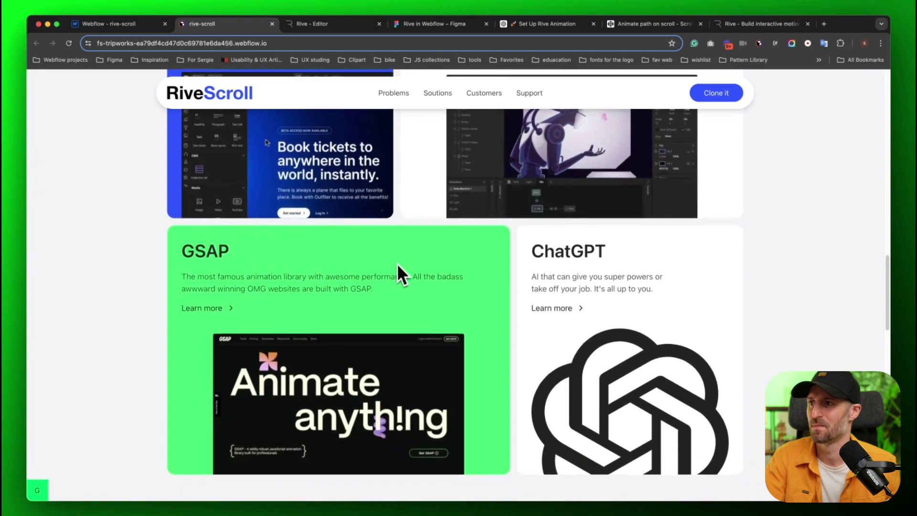
pyautogui.scroll(-1, 400, 274)
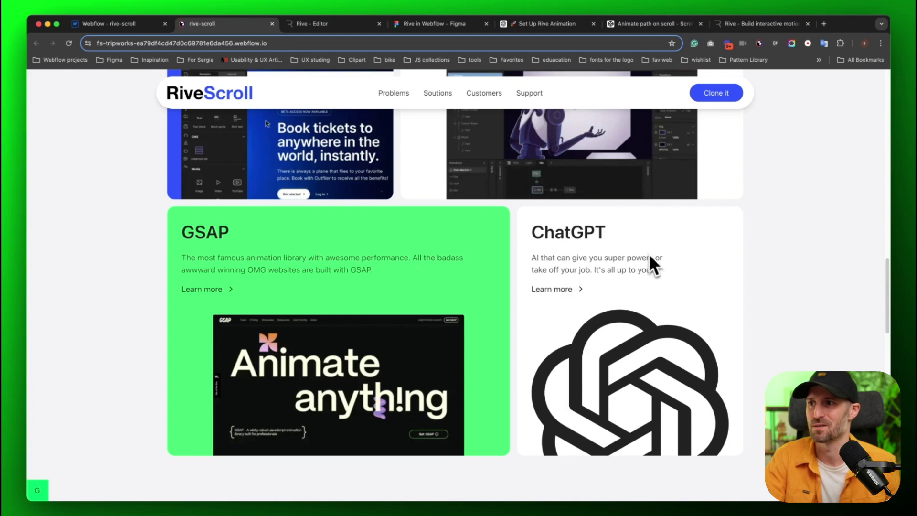
pyautogui.scroll(-2, 651, 258)
pyautogui.scroll(-4, 651, 258)
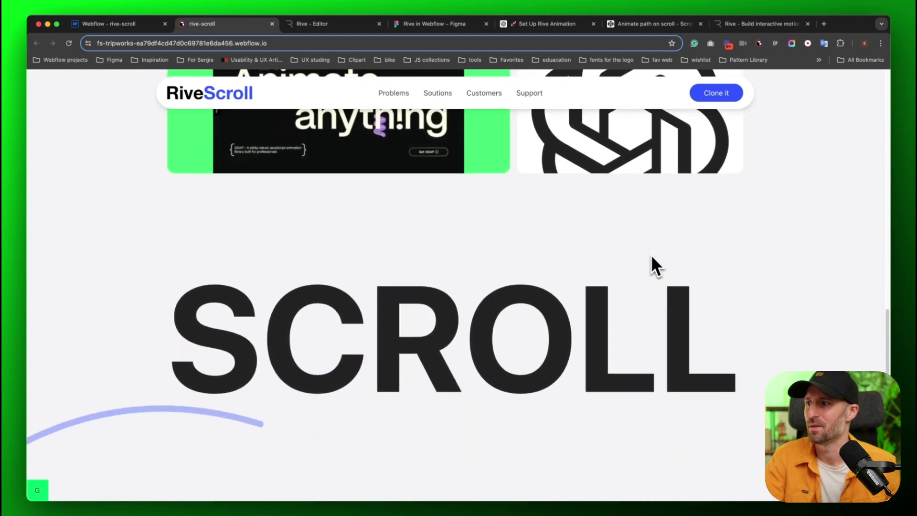
pyautogui.scroll(-2, 651, 258)
pyautogui.scroll(3, 651, 258)
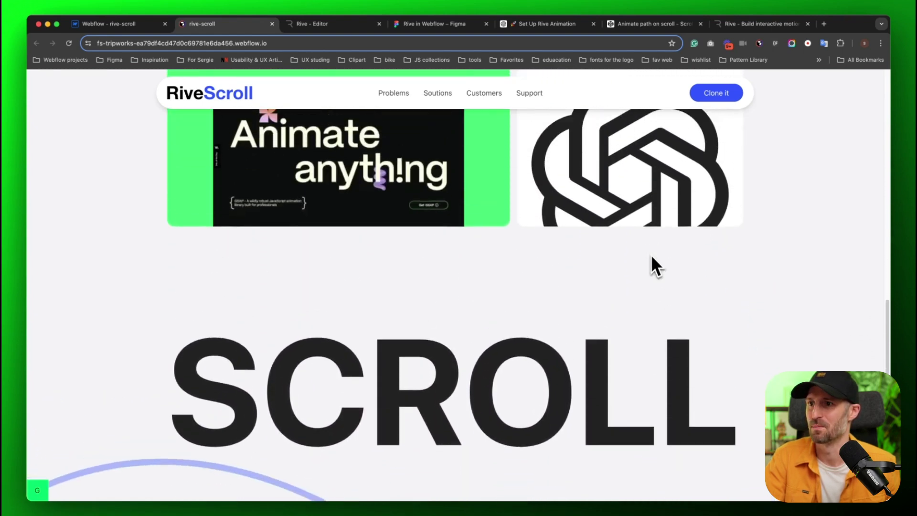
pyautogui.scroll(3, 652, 258)
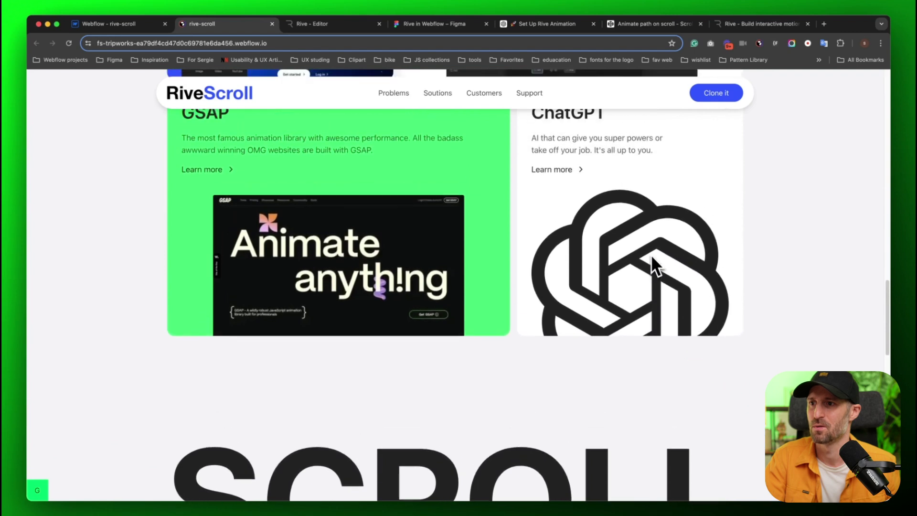
pyautogui.scroll(-3, 651, 258)
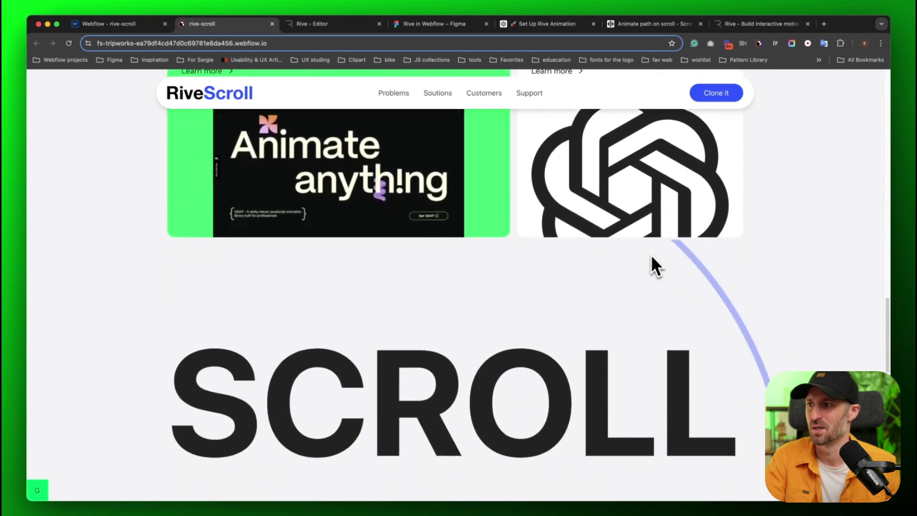
pyautogui.scroll(-2, 651, 258)
pyautogui.scroll(-2, 651, 258)
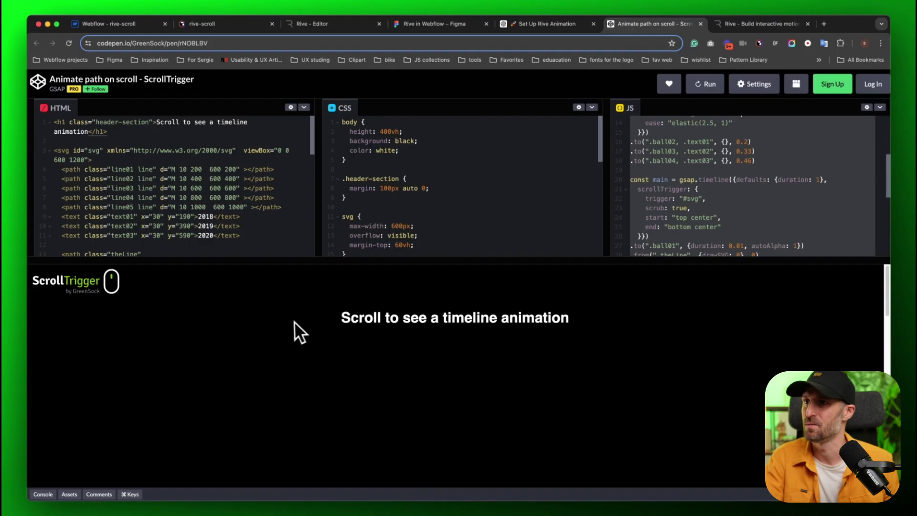
# - Preview the scroll-driven timeline in the CodePen demo "Animate path on scroll - ScrollTrigger", then return to its start
pyautogui.scroll(-5, 402, 357)
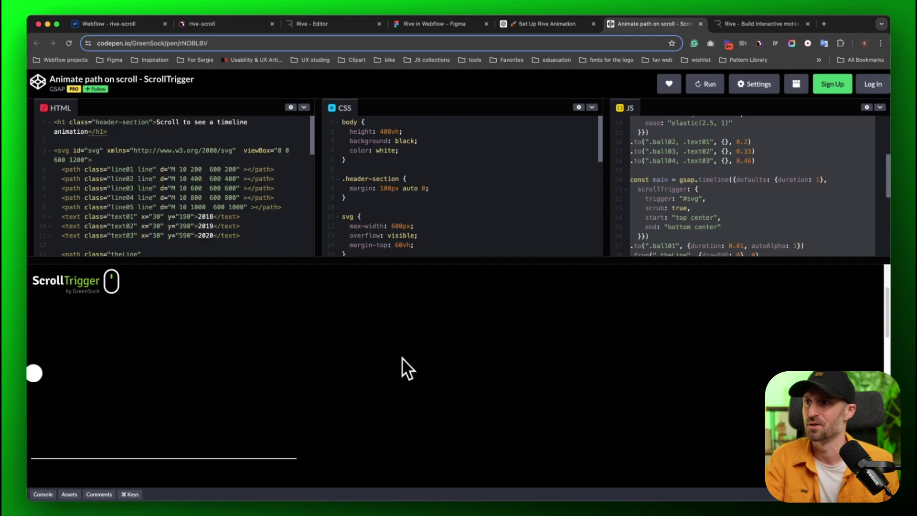
pyautogui.scroll(-5, 402, 357)
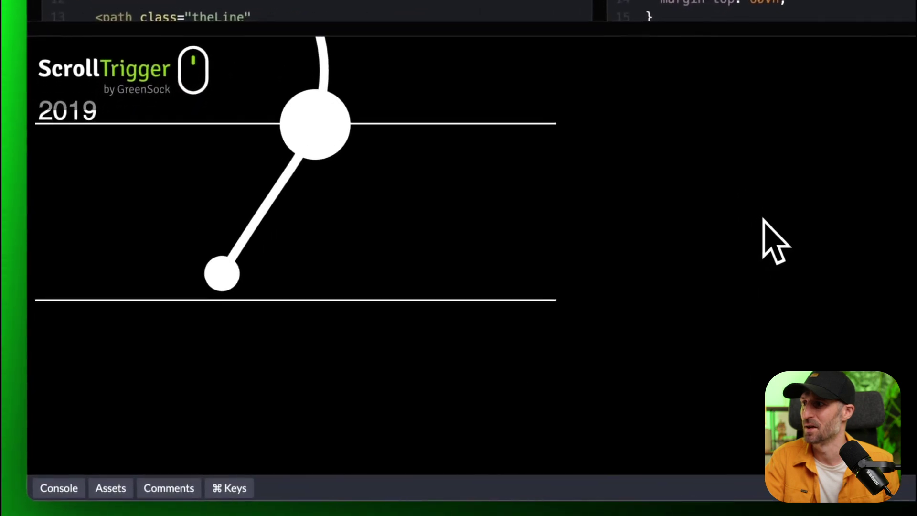
pyautogui.scroll(-5, 765, 218)
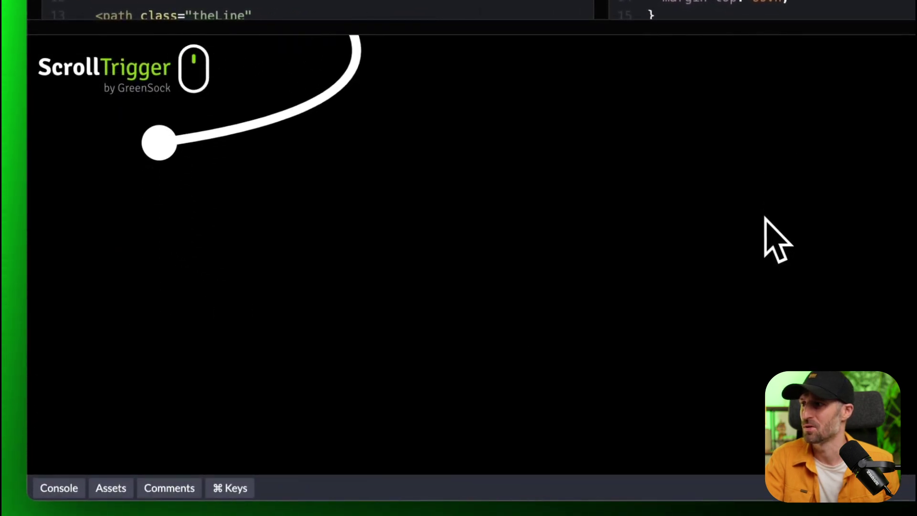
pyautogui.scroll(10, 764, 217)
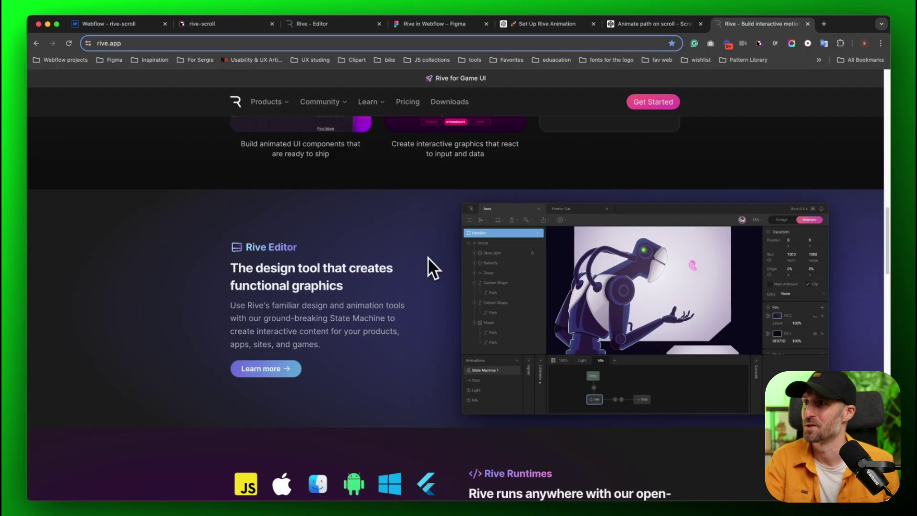
# - Examine the Rive Editor section of the rive.app homepage and look through the rest of the page
pyautogui.scroll(-4, 477, 296)
pyautogui.scroll(4, 511, 336)
pyautogui.scroll(-1, 511, 337)
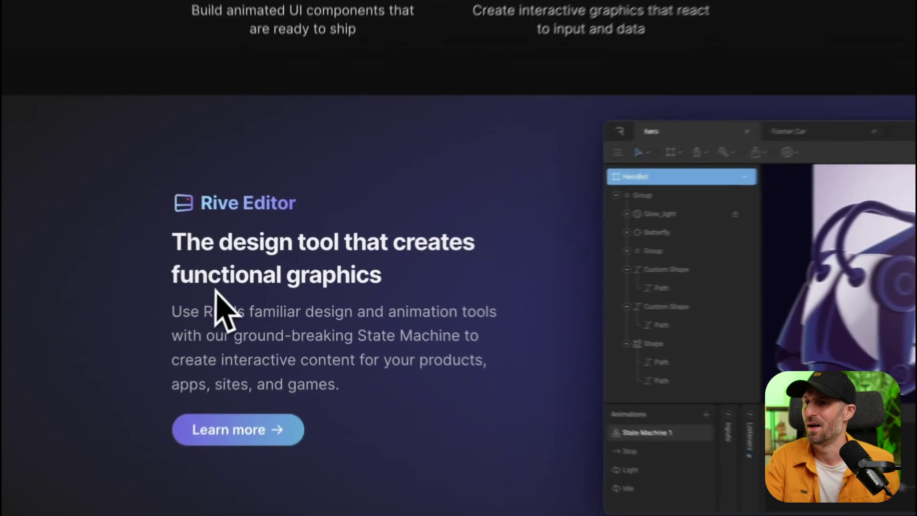
pyautogui.scroll(-1, 207, 305)
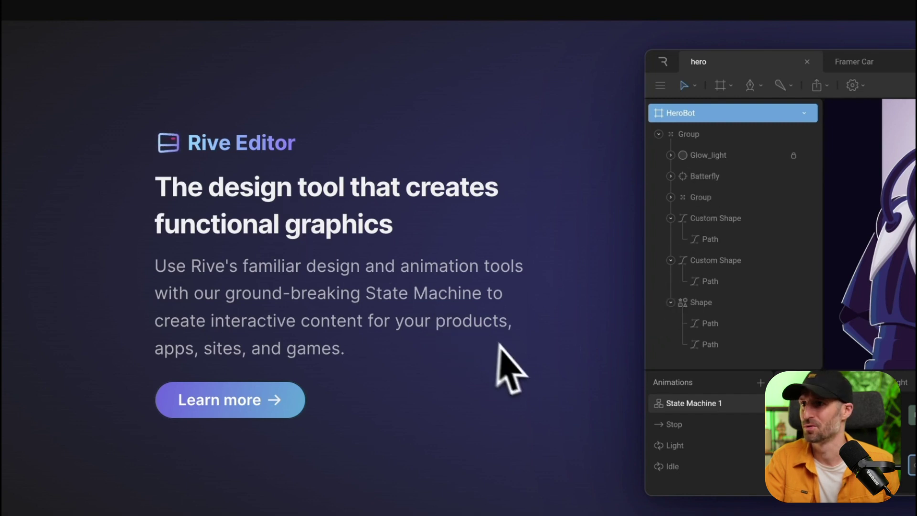
pyautogui.scroll(-1, 506, 372)
pyautogui.scroll(2, 513, 356)
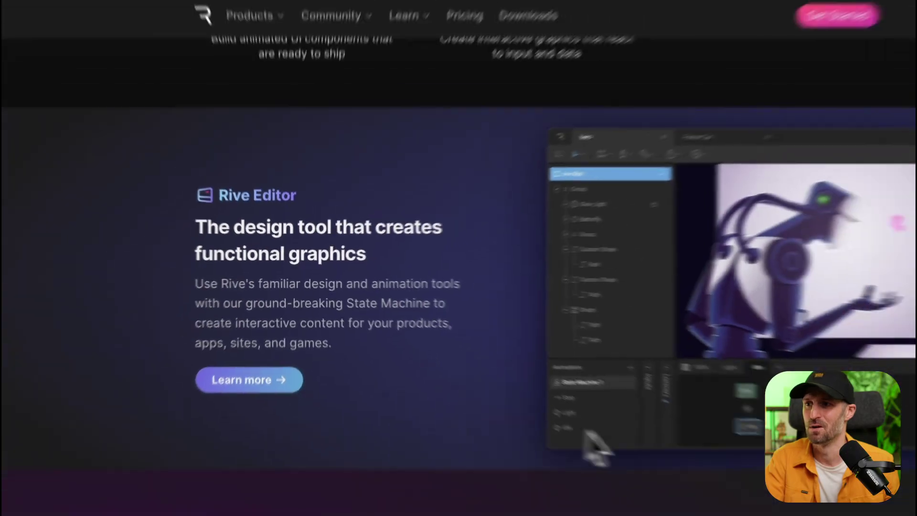
pyautogui.scroll(-10, 549, 358)
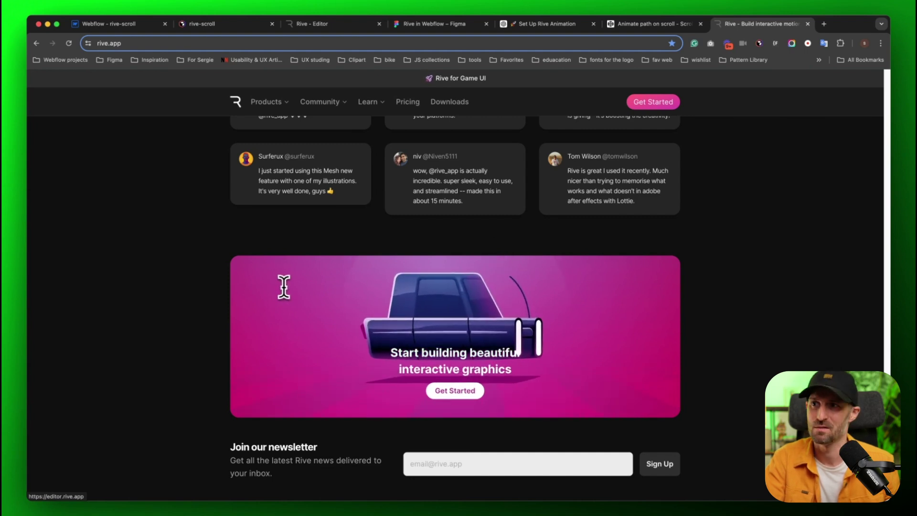
# - Switch to the Figma file and inspect the curved path's vector points and the arrow shape in the airplane-2 group of Frame 5
pyautogui.click(311, 26)
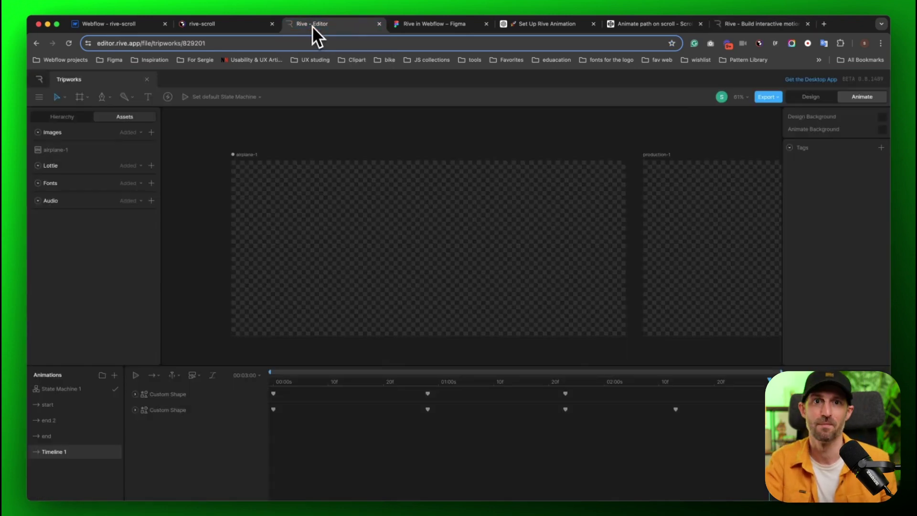
pyautogui.hotkey('ctrl', 'Tab')
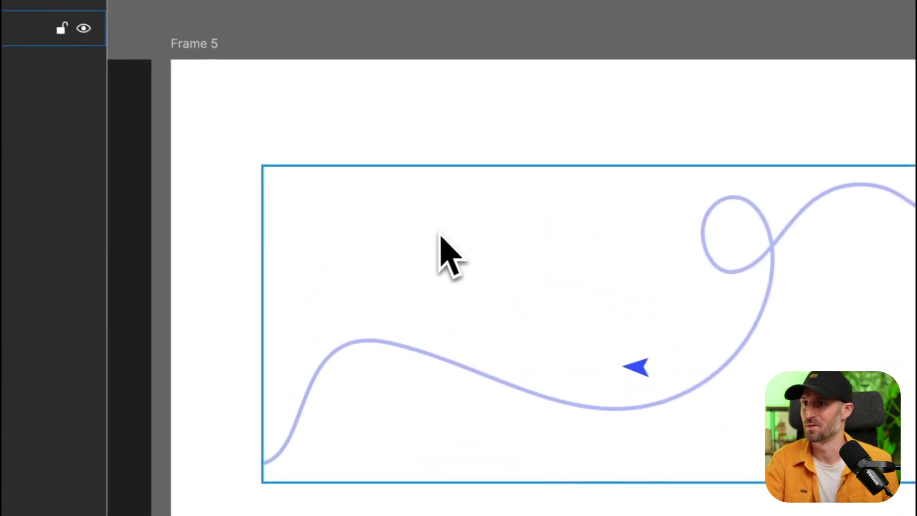
pyautogui.click(416, 257)
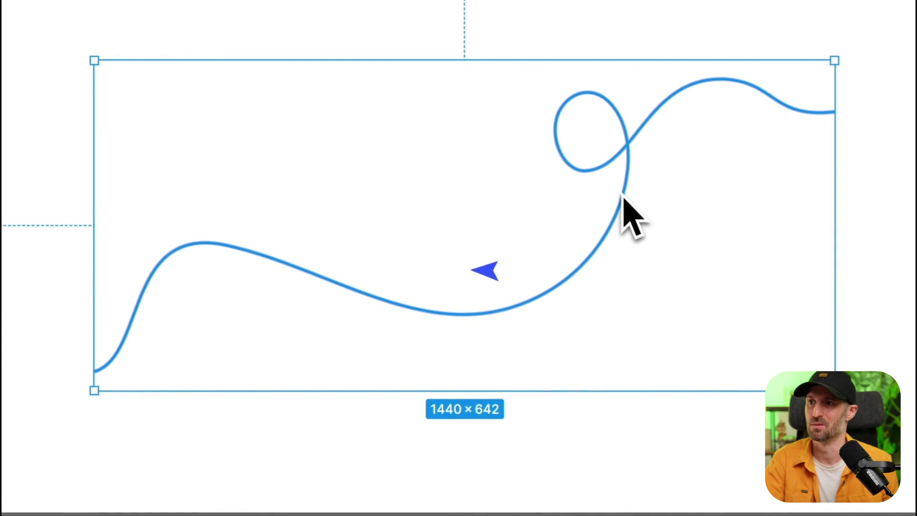
pyautogui.click(623, 207)
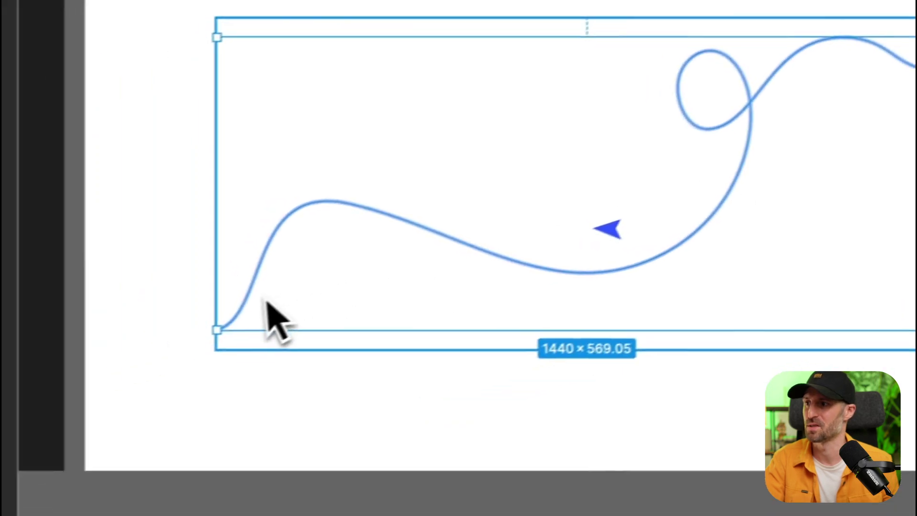
pyautogui.press('Return')
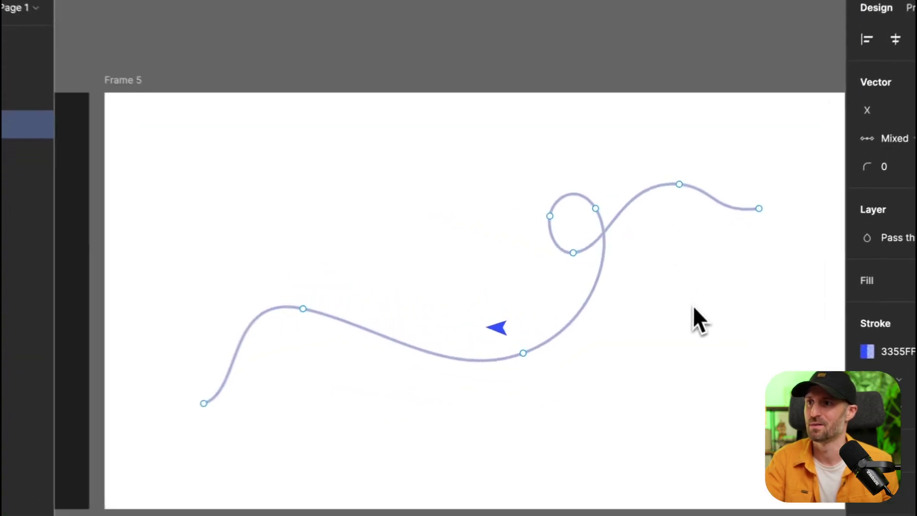
pyautogui.press('Escape')
pyautogui.click(494, 335)
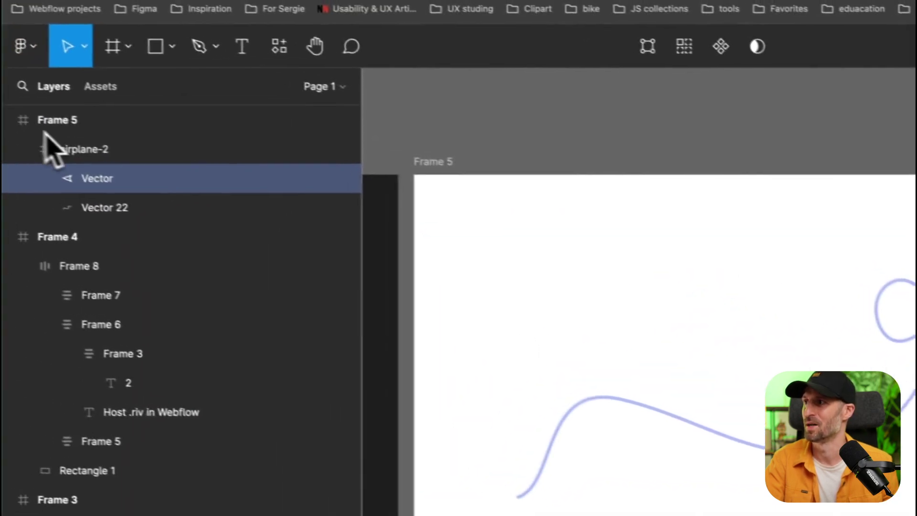
pyautogui.click(48, 147)
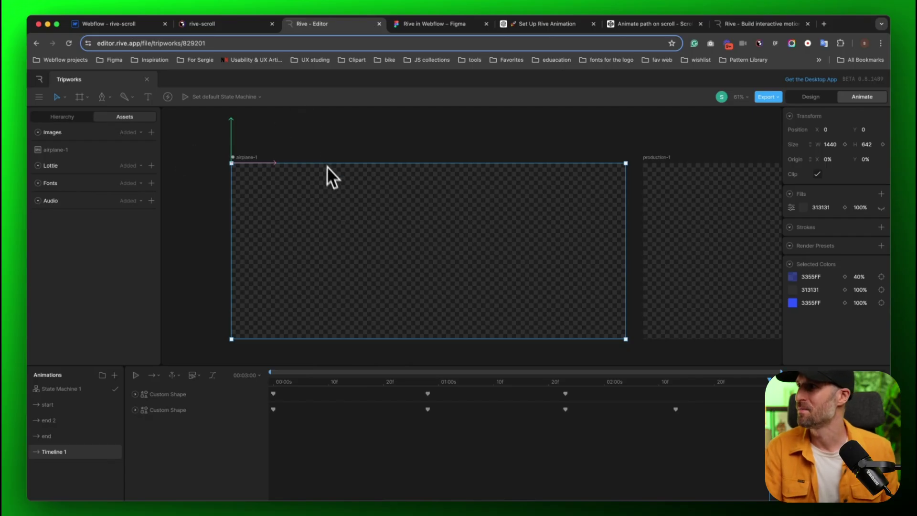
# - In the Rive Editor, bring up the airplane-2 artboard and show its layer hierarchy
pyautogui.moveTo(329, 176); pyautogui.dragTo(205, 170)
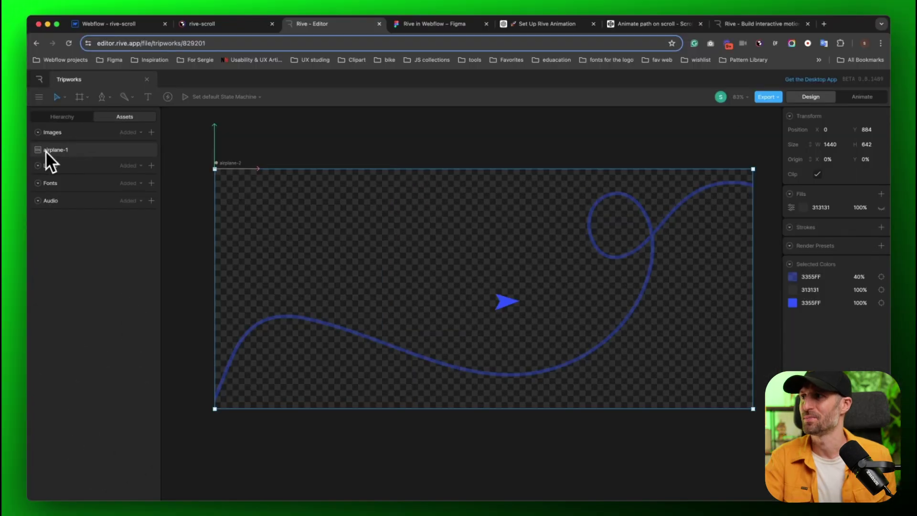
pyautogui.moveTo(45, 150); pyautogui.dragTo(334, 271)
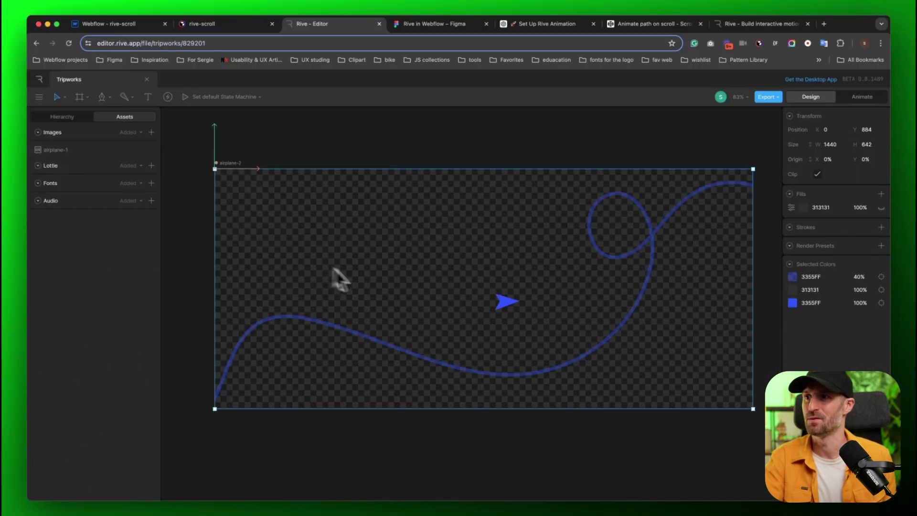
pyautogui.click(63, 117)
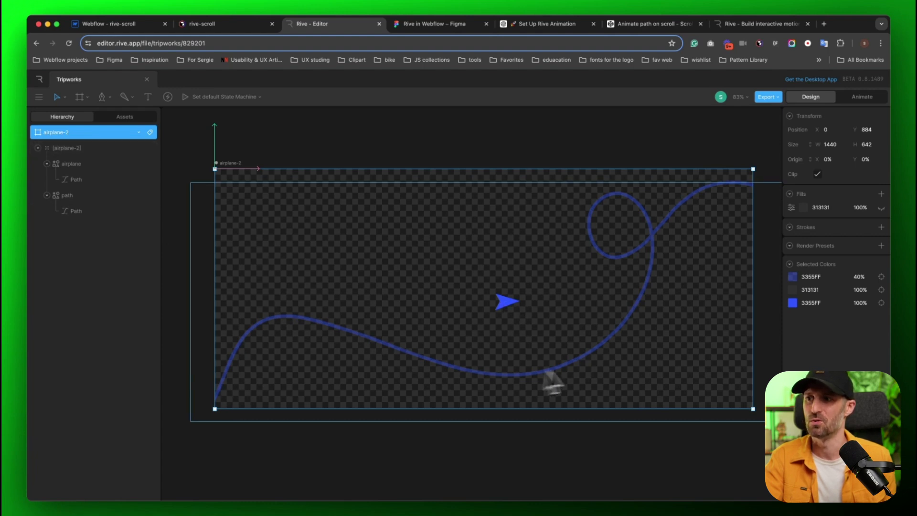
# - Add a Follow Path constraint to the airplane shape and set the path shape as its target
pyautogui.click(502, 305)
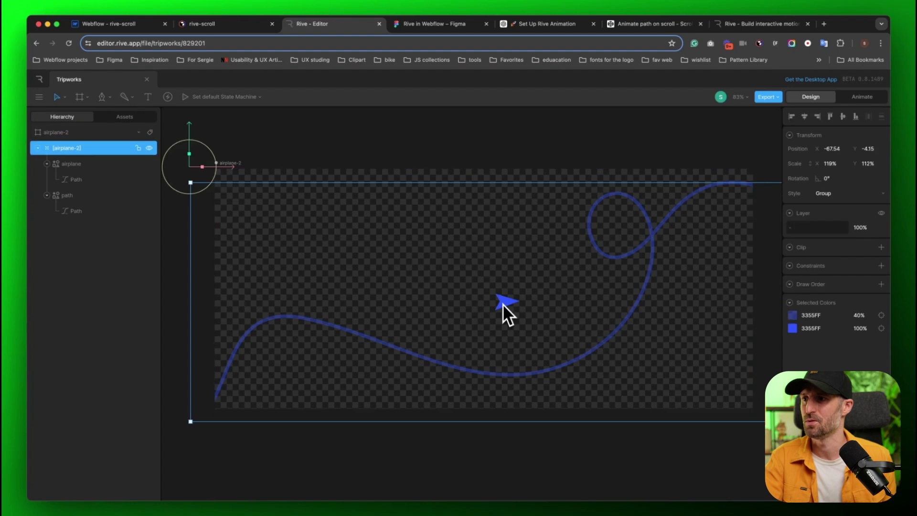
pyautogui.click(86, 164)
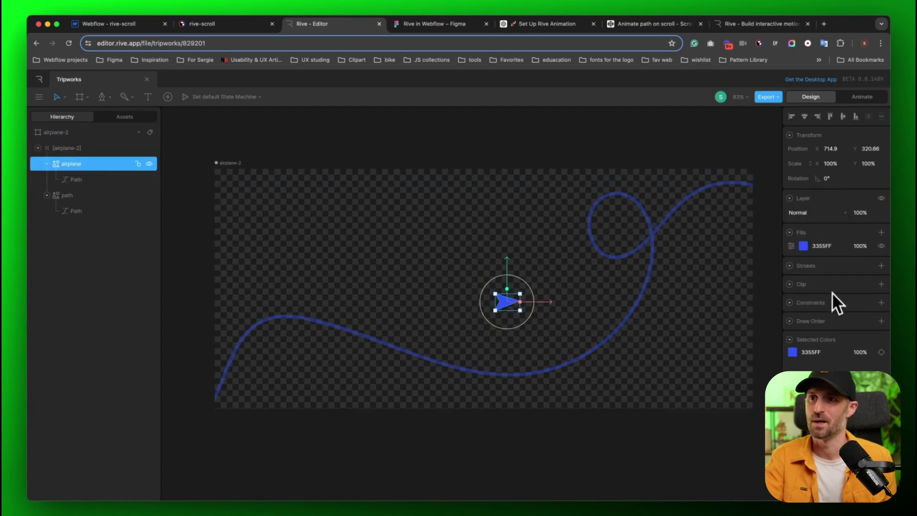
pyautogui.click(880, 303)
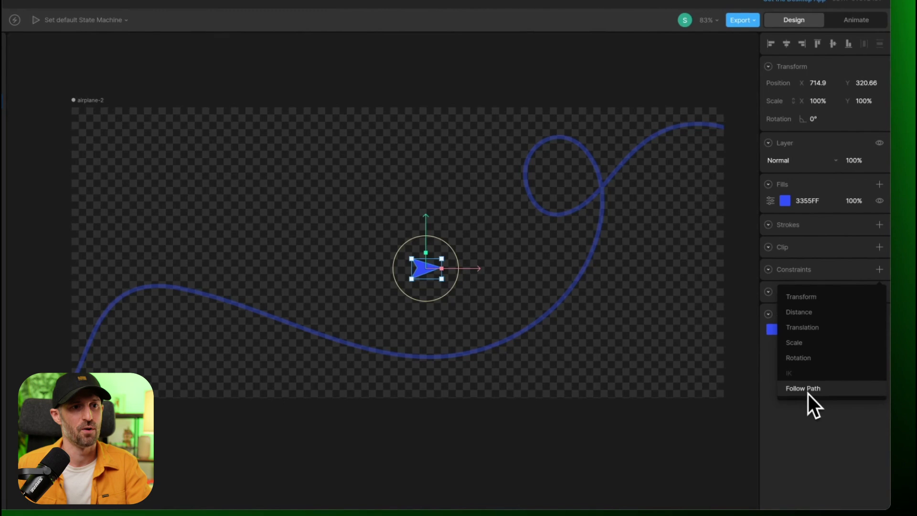
pyautogui.click(819, 400)
pyautogui.click(772, 286)
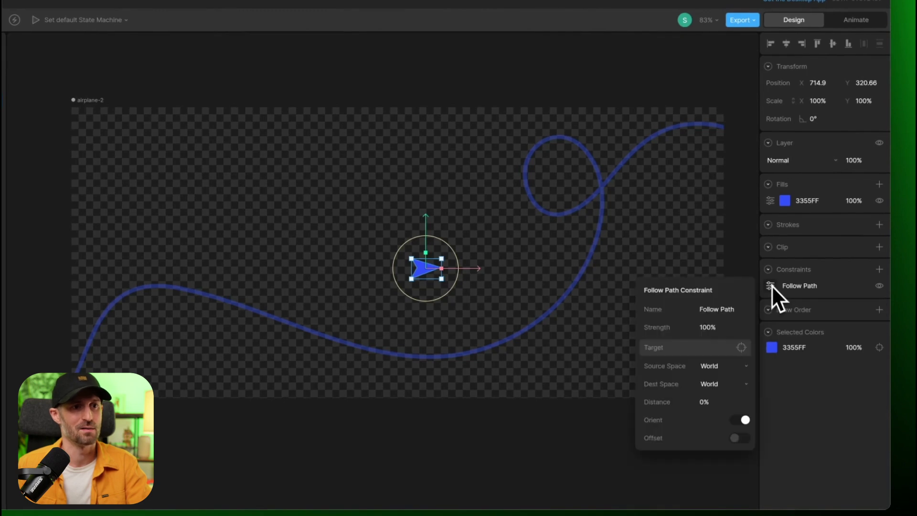
pyautogui.click(741, 347)
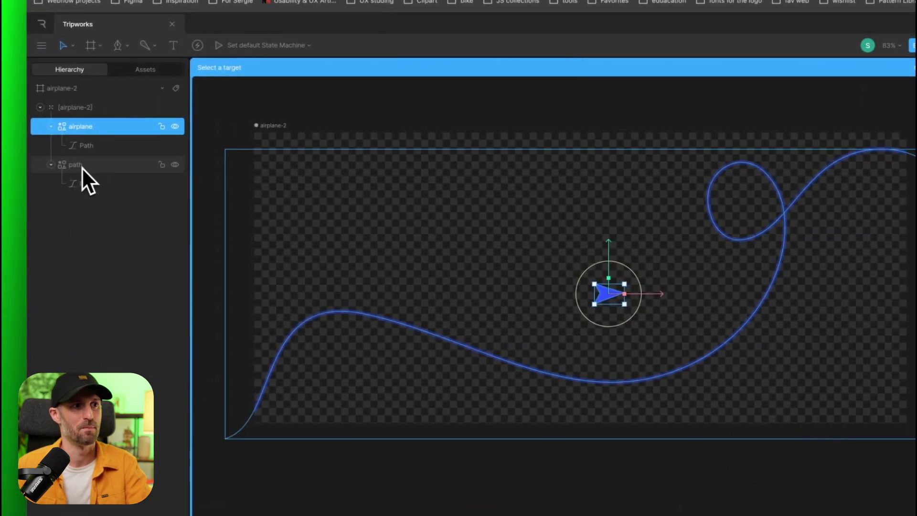
pyautogui.click(82, 167)
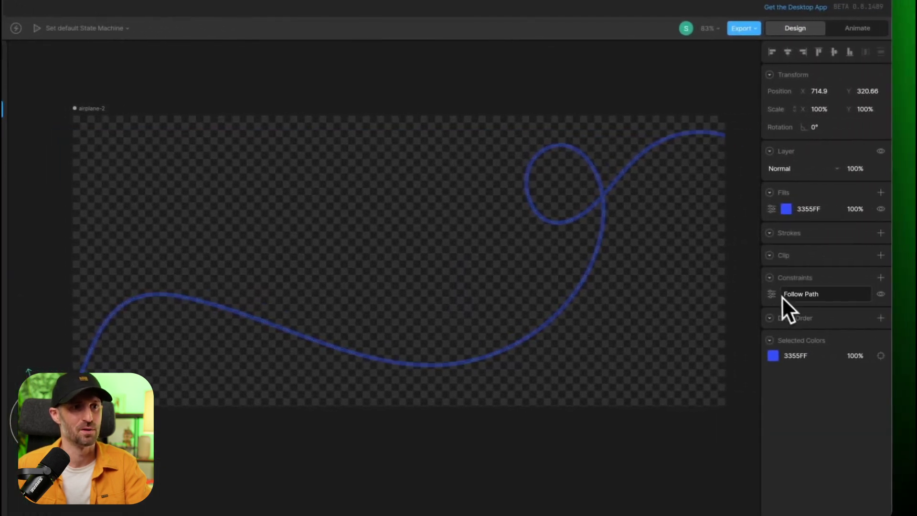
# - Scrub the Follow Path constraint's Distance up to 76% and back to -14% to test the airplane's travel along the path
pyautogui.click(771, 294)
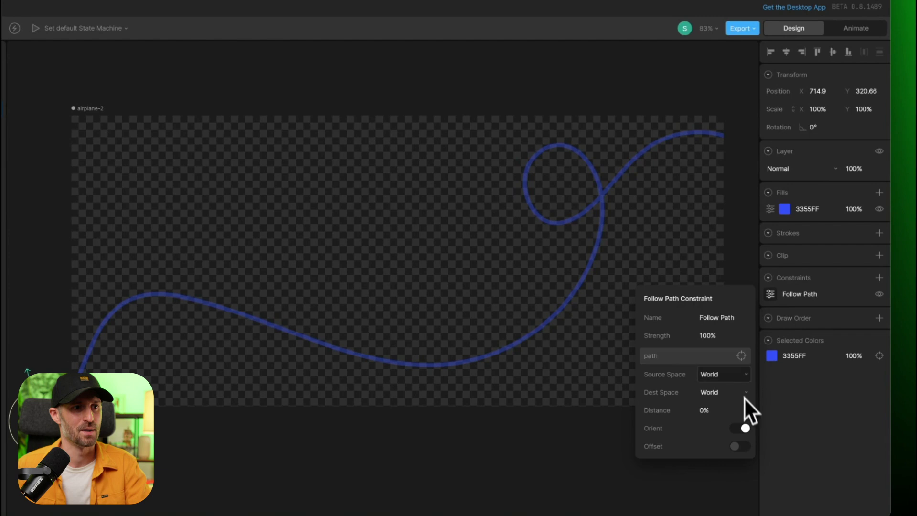
pyautogui.moveTo(744, 412); pyautogui.dragTo(746, 336)
pyautogui.moveTo(744, 290); pyautogui.dragTo(731, 200)
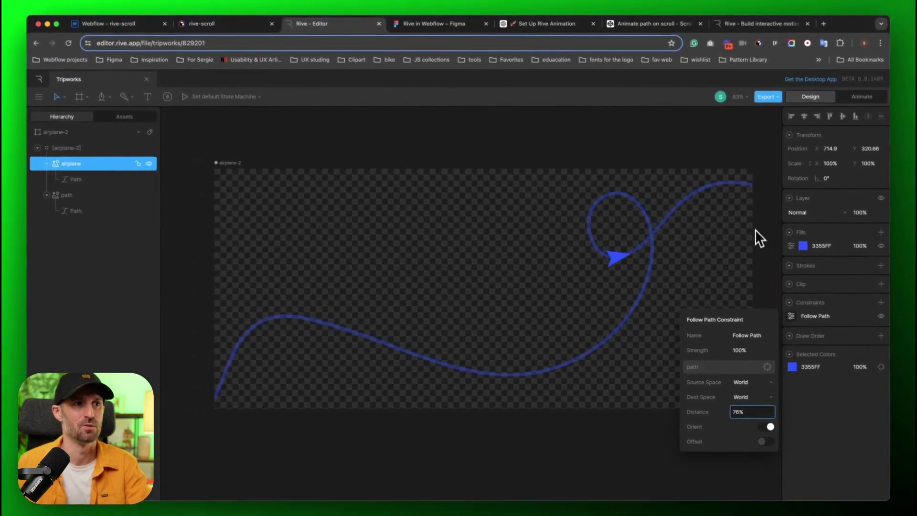
pyautogui.moveTo(755, 230); pyautogui.dragTo(758, 293)
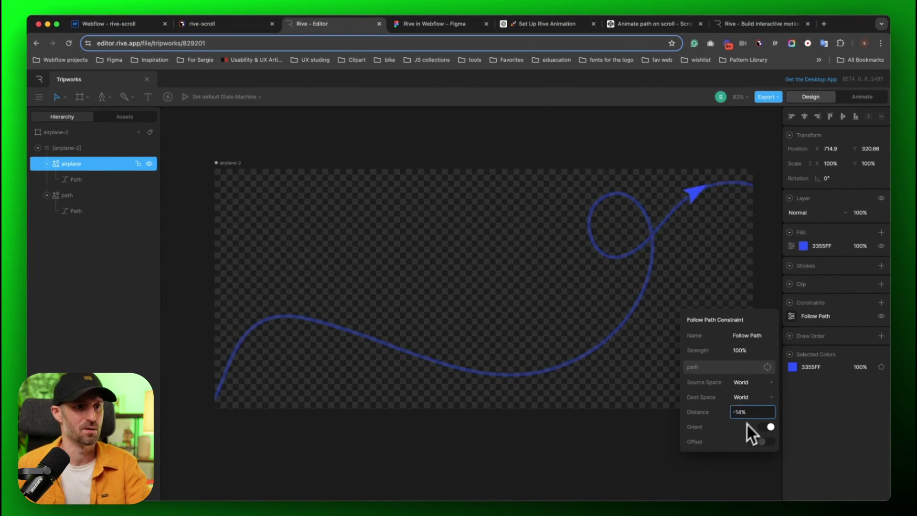
# - Set the airplane's Follow Path constraint Distance to 0%
pyautogui.write('0')
pyautogui.press('Return')
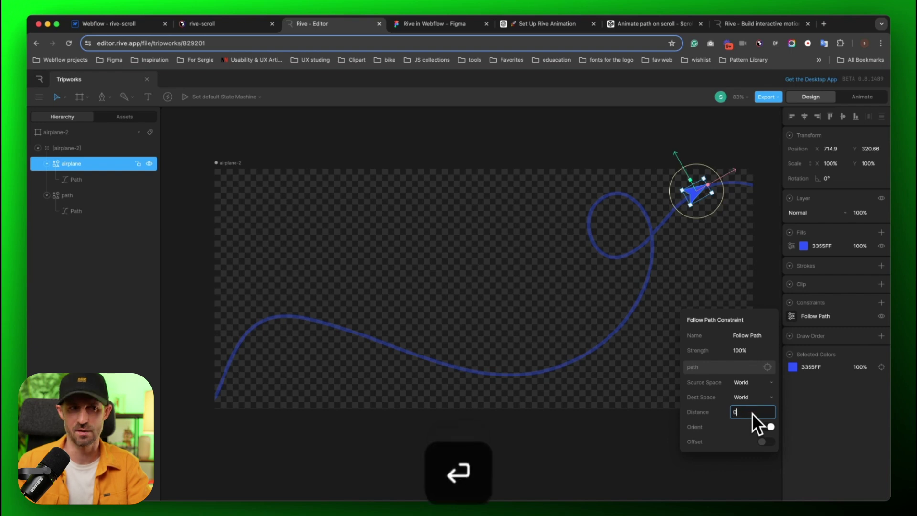
# - Try trimming the path shape's stroke by scrubbing its End value with Trim Path set to Sequential
pyautogui.click(76, 196)
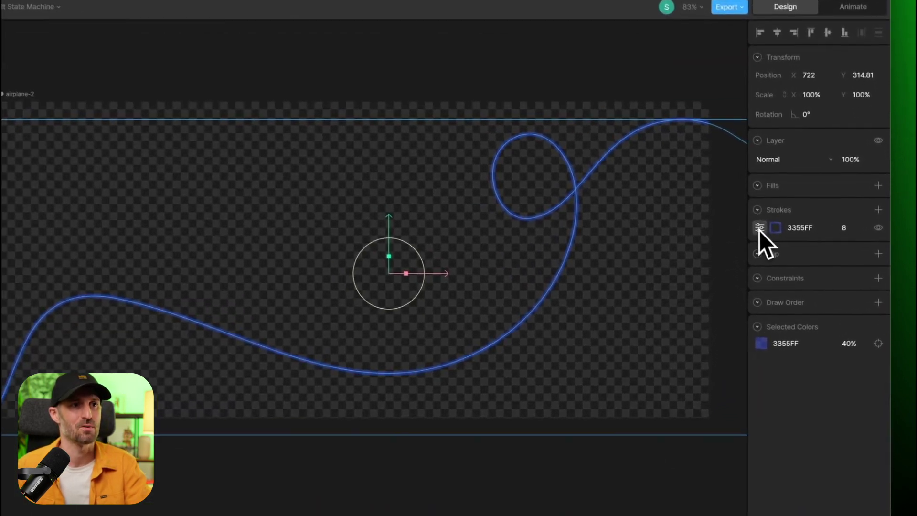
pyautogui.click(790, 264)
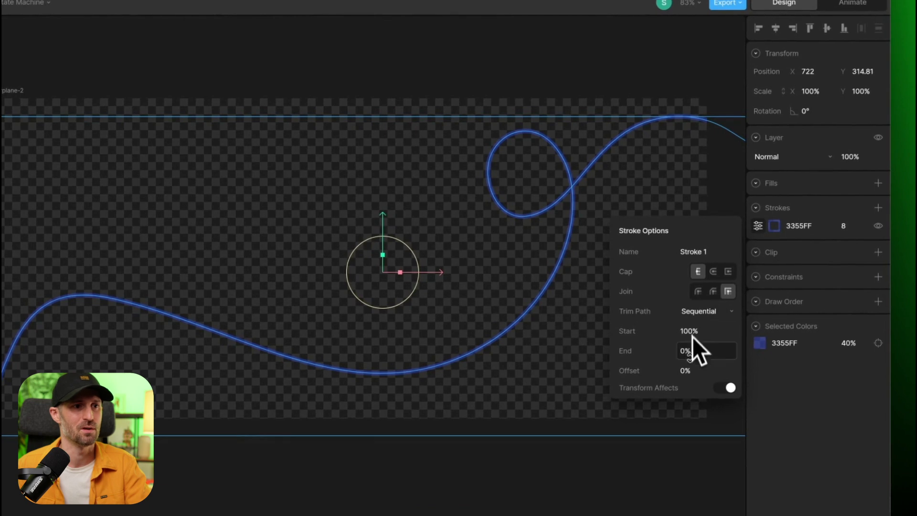
pyautogui.click(698, 314)
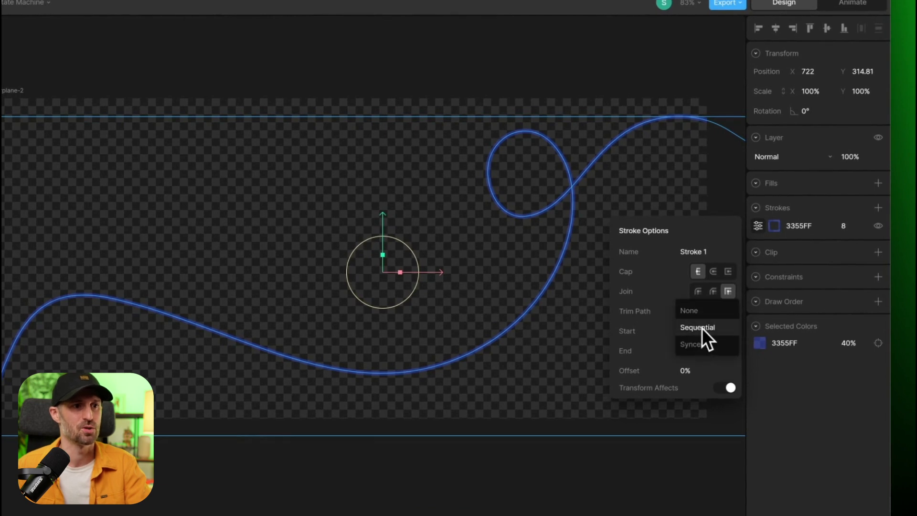
pyautogui.click(699, 330)
pyautogui.click(695, 326)
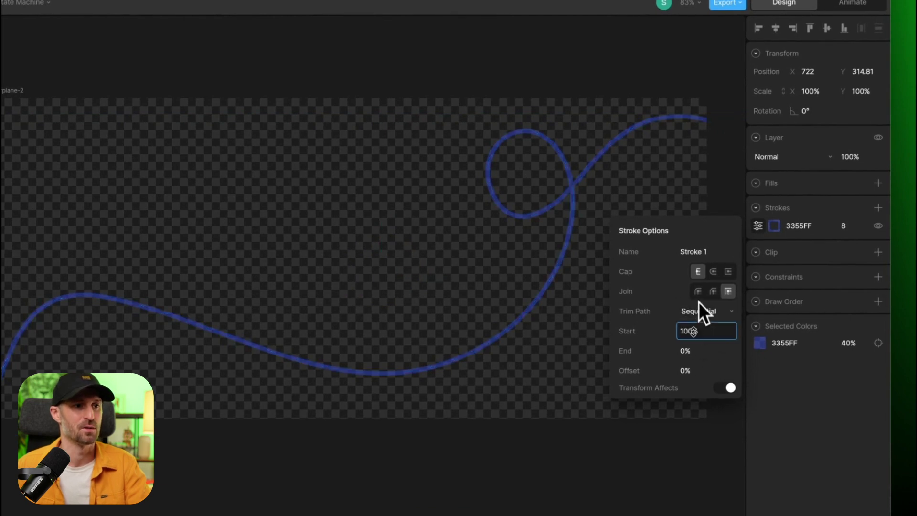
pyautogui.moveTo(698, 330); pyautogui.dragTo(739, 416)
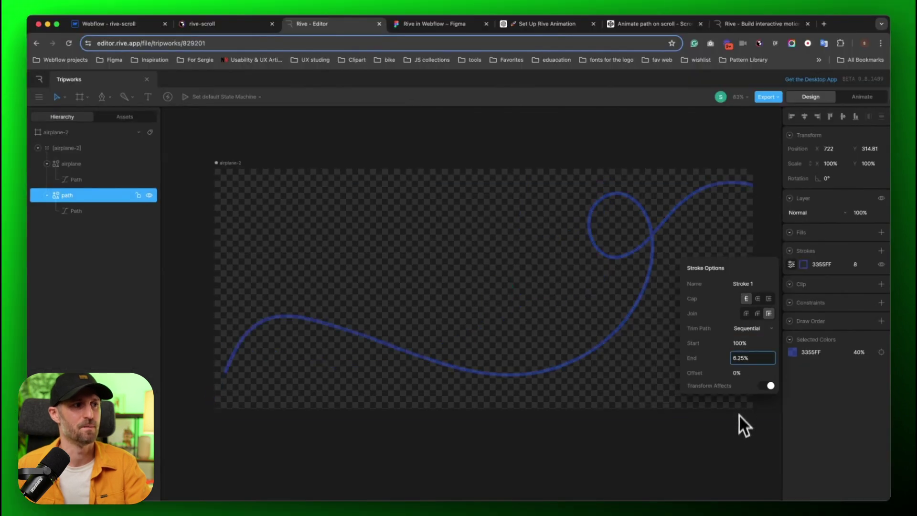
pyautogui.press('Escape')
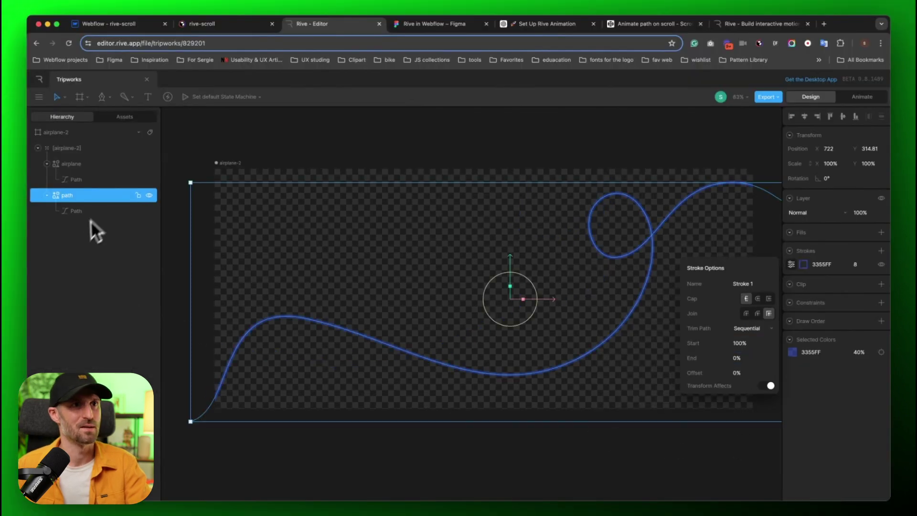
# - Switch to animation mode, select Timeline 1 and check its duration, playback speed and snap key settings
pyautogui.click(863, 98)
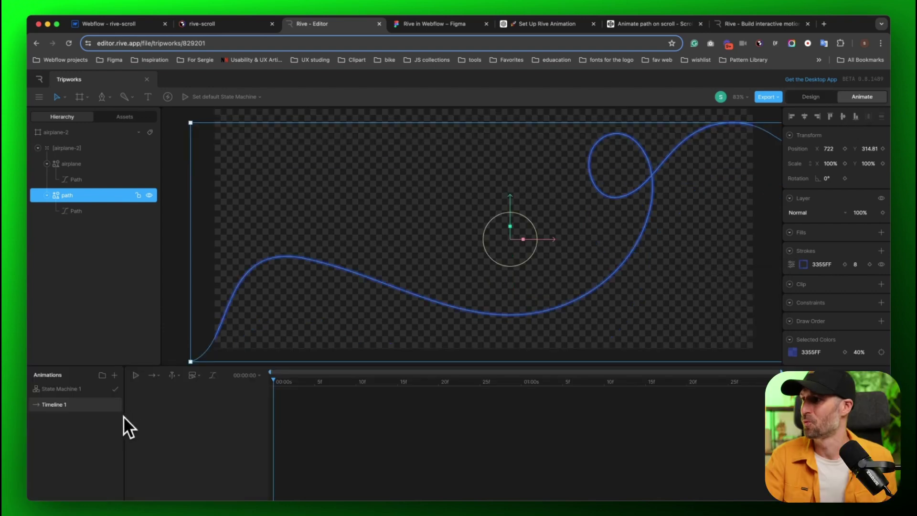
pyautogui.click(56, 404)
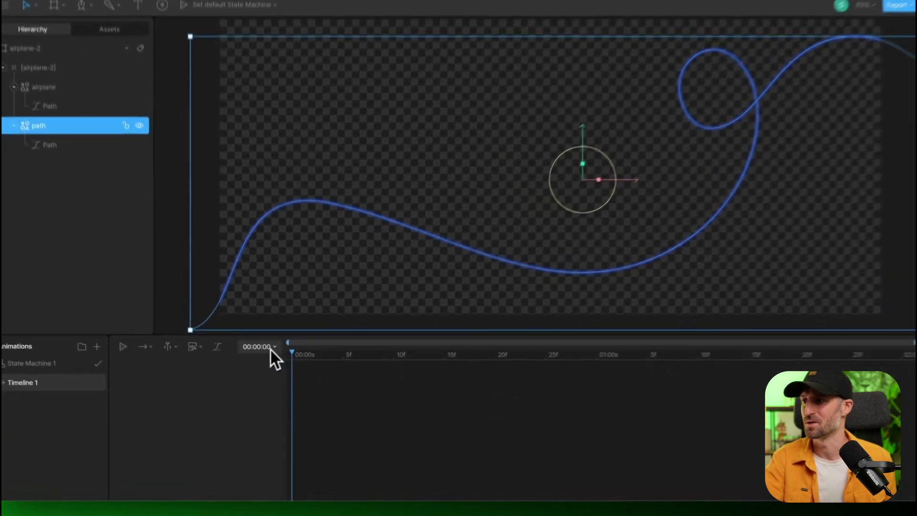
pyautogui.click(271, 349)
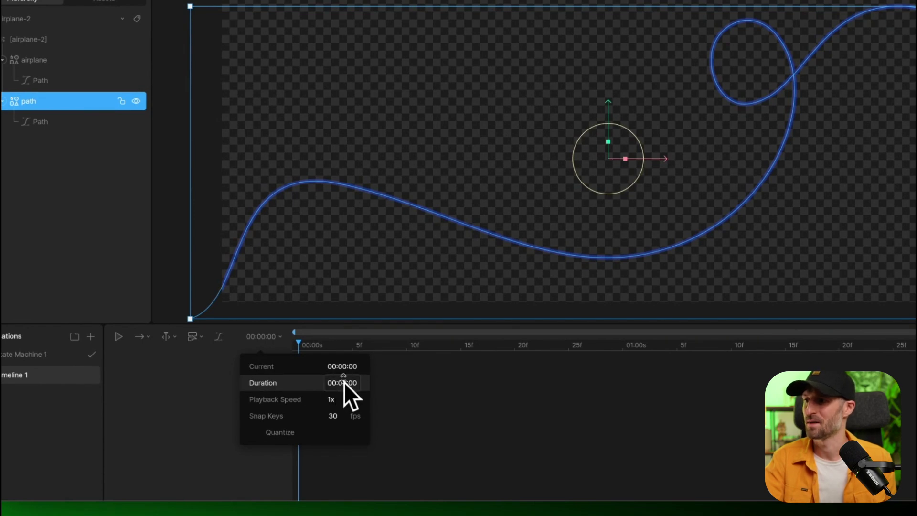
pyautogui.click(203, 361)
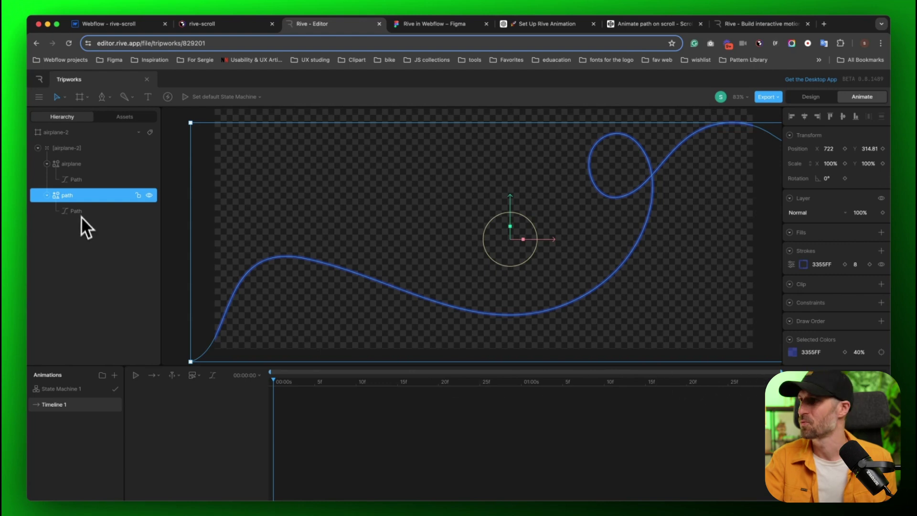
# - Key the airplane's Follow Path Distance at 0% at the start of Timeline 1
pyautogui.click(75, 179)
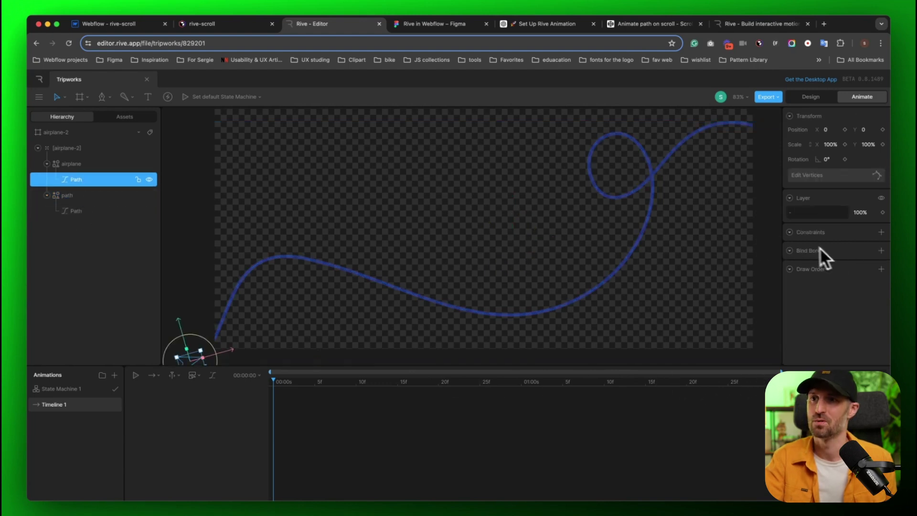
pyautogui.click(74, 148)
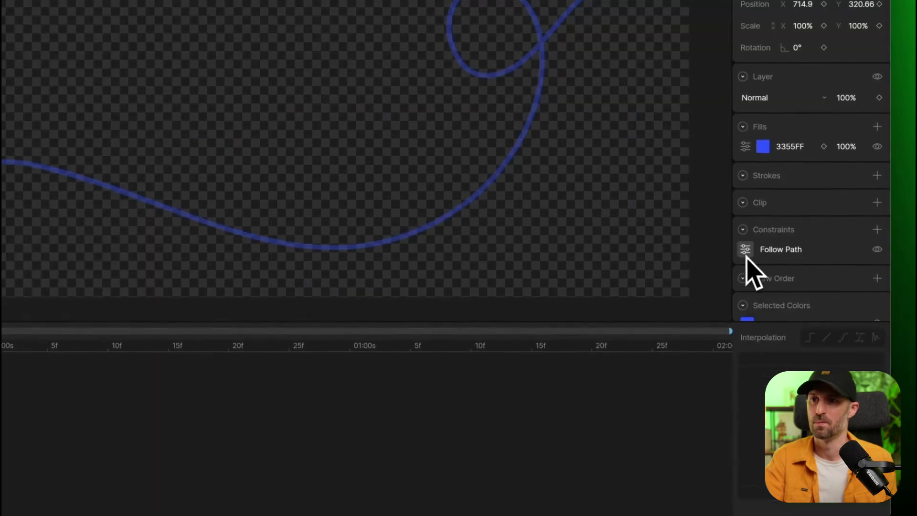
pyautogui.click(745, 248)
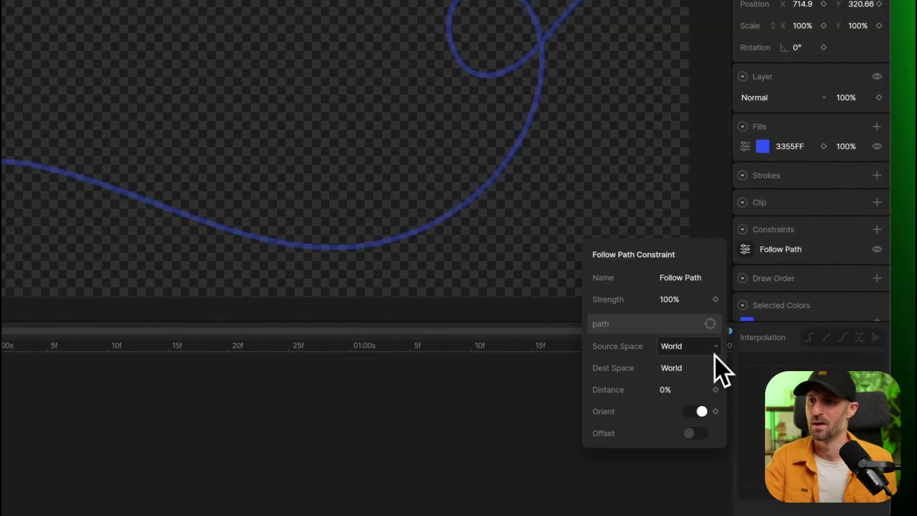
pyautogui.click(714, 390)
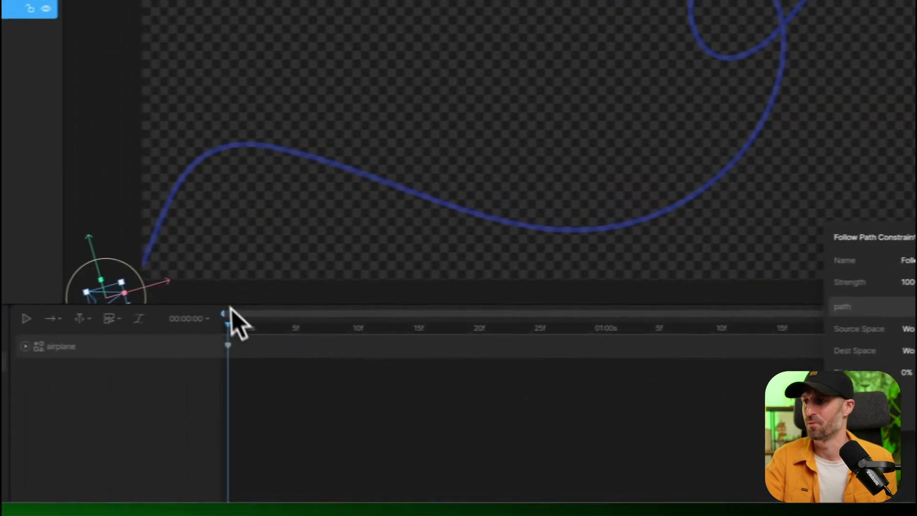
pyautogui.press('Escape')
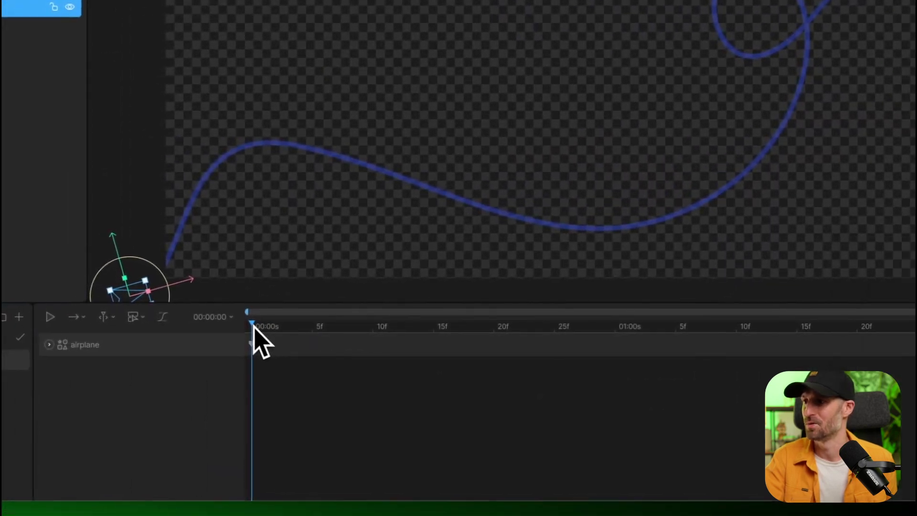
# - Key the airplane's Follow Path Distance at 100% at 02:00 on the timeline
pyautogui.press('space')
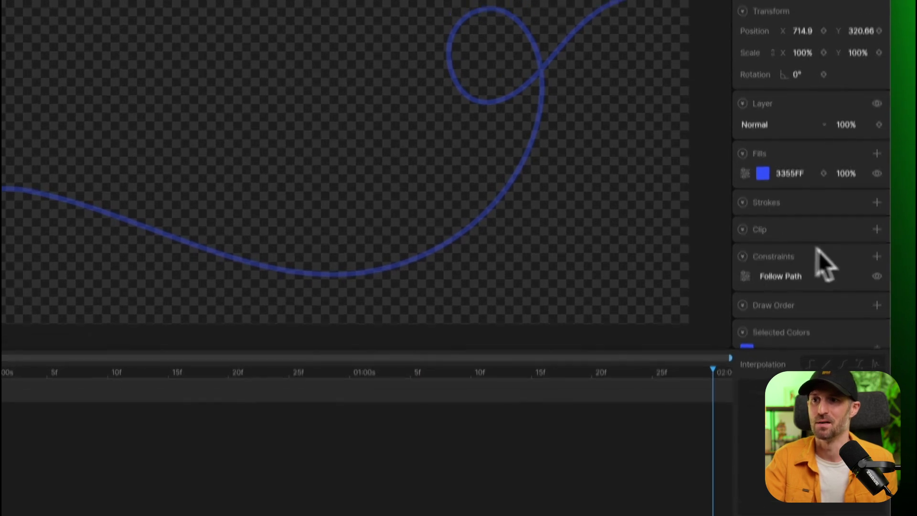
pyautogui.click(812, 265)
pyautogui.click(683, 405)
pyautogui.write('100')
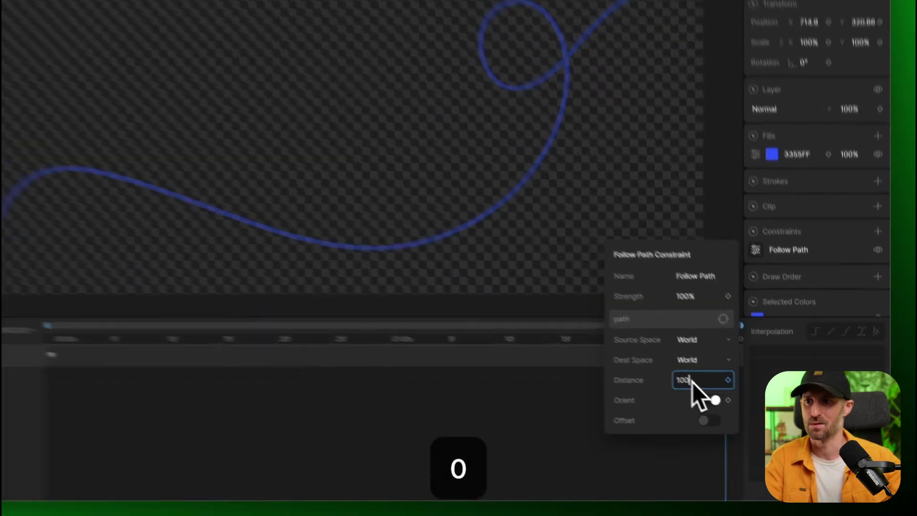
pyautogui.press('Return')
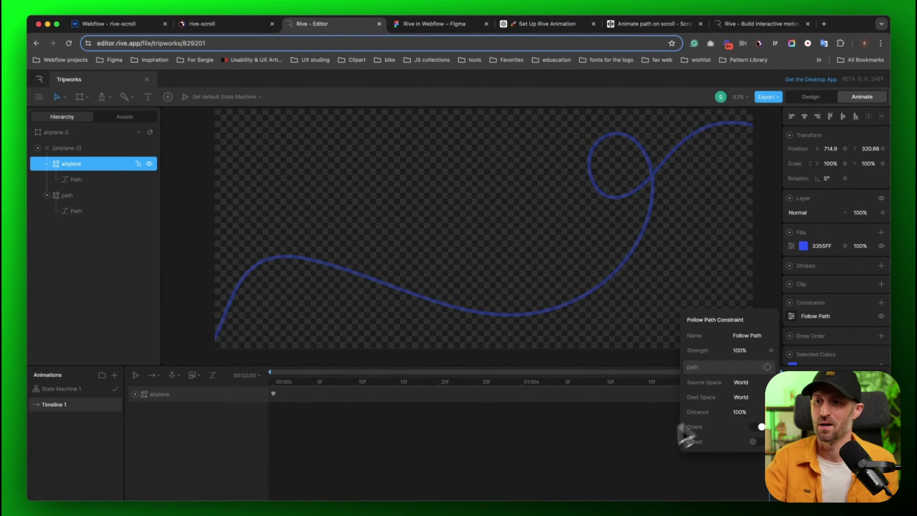
pyautogui.click(633, 447)
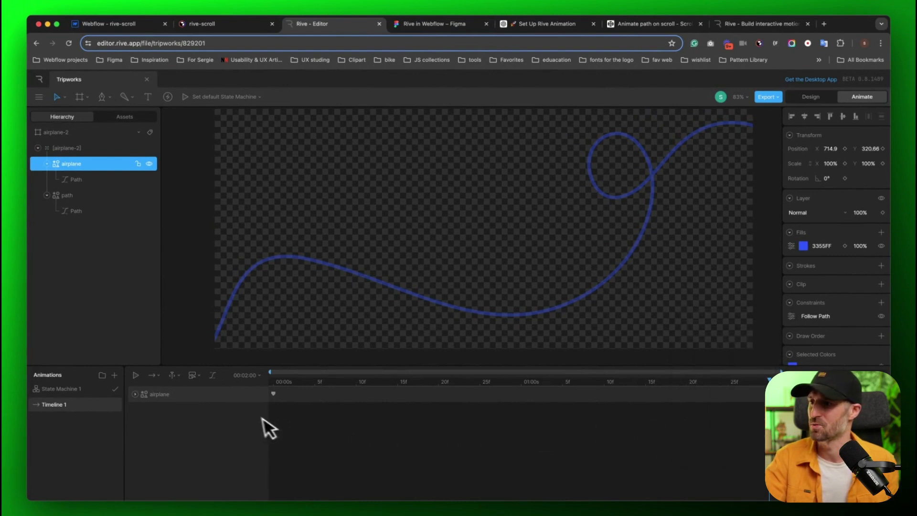
# - Return to the start of the timeline and key the path stroke's trim Start at 0%
pyautogui.moveTo(735, 382); pyautogui.dragTo(265, 400)
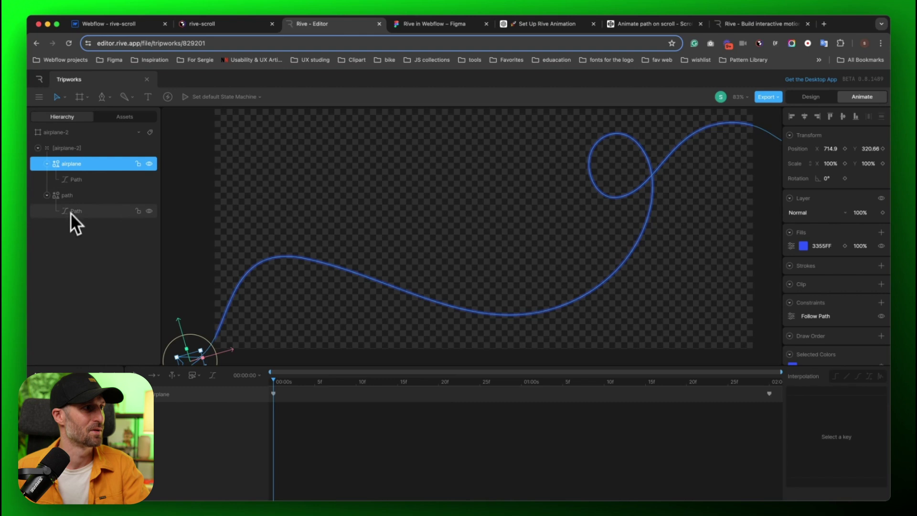
pyautogui.click(74, 195)
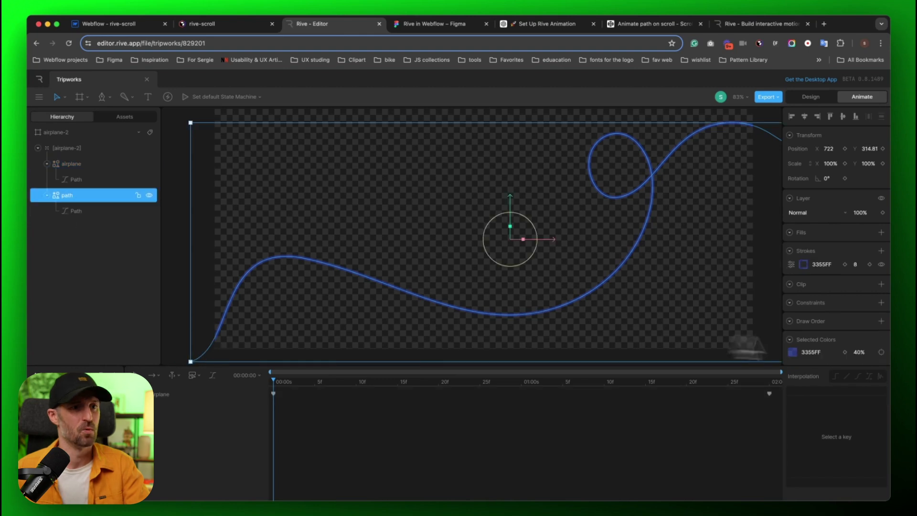
pyautogui.click(791, 265)
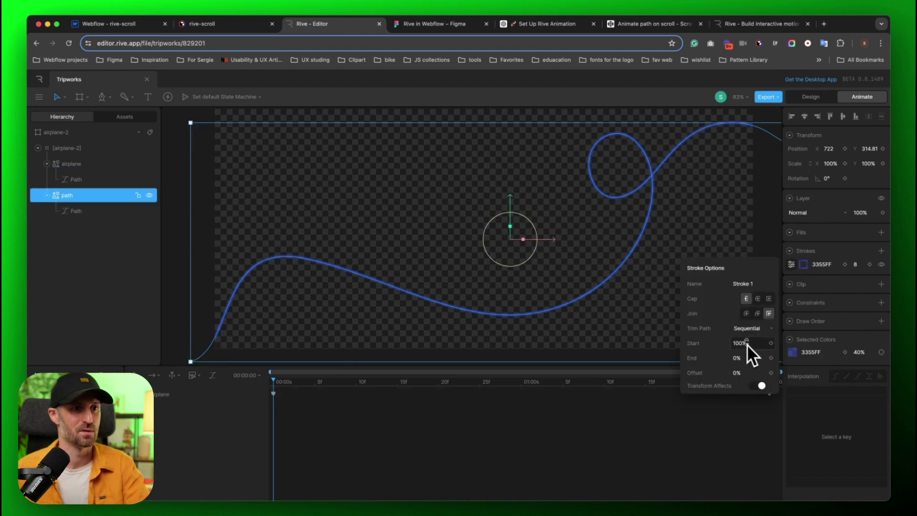
pyautogui.write('0')
pyautogui.press('Return')
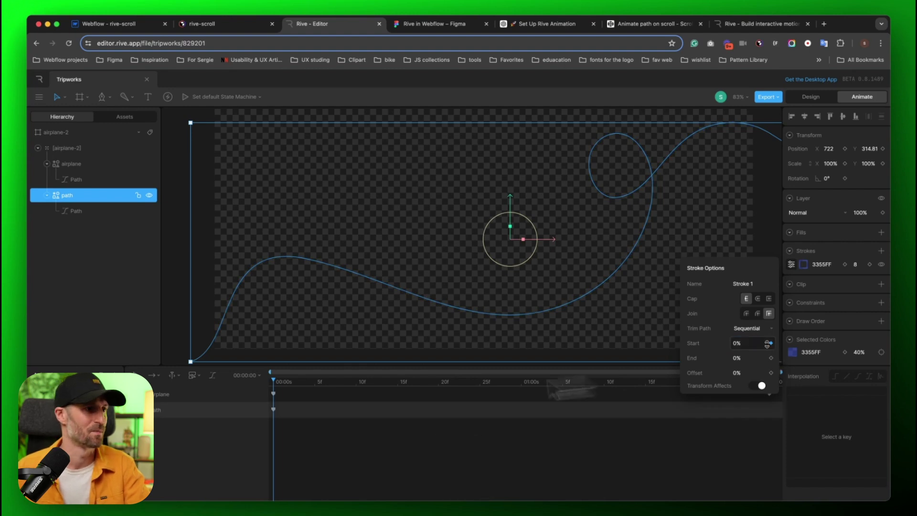
# - Key the path stroke's trim Start at 100% at 02:00, in line with the airplane's end keyframe
pyautogui.press('super+period')
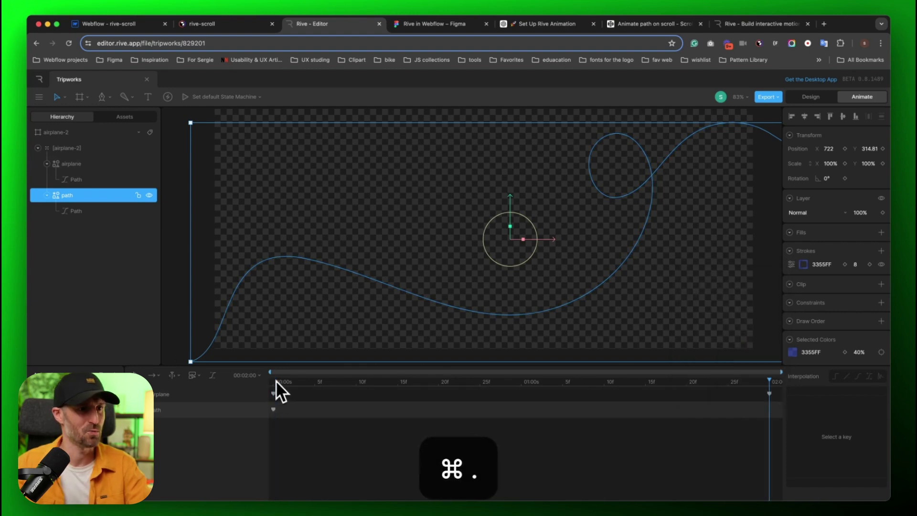
pyautogui.click(769, 394)
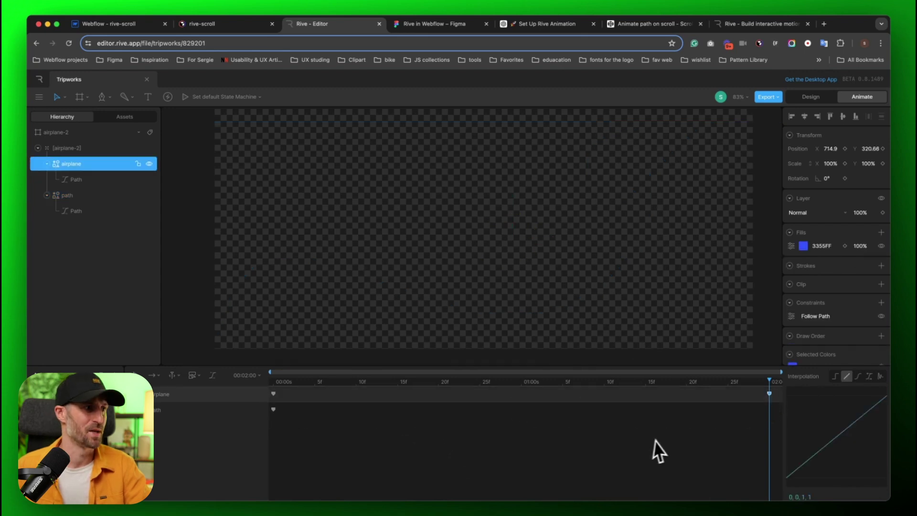
pyautogui.click(792, 317)
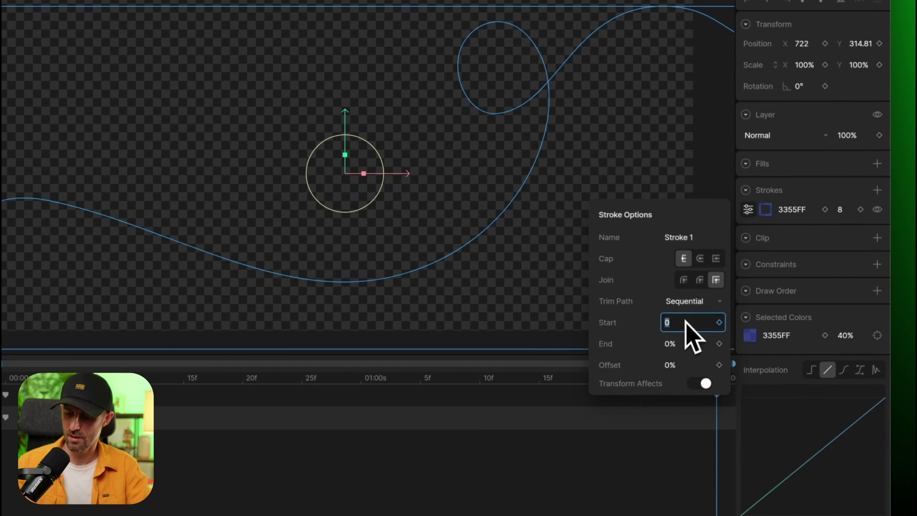
pyautogui.write('100')
pyautogui.press('Return')
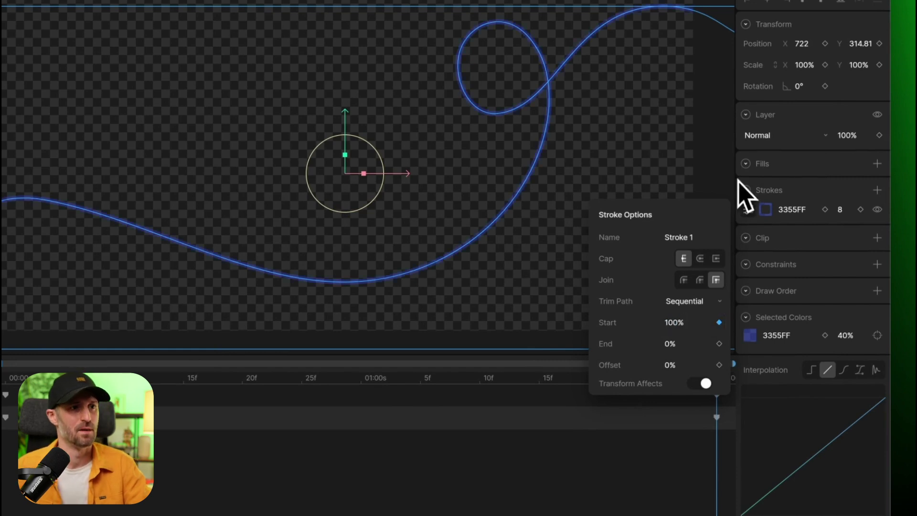
# - Move the airplane's and path's end keyframes together to about 1.5 seconds and scrub the timeline to check the motion
pyautogui.click(408, 404)
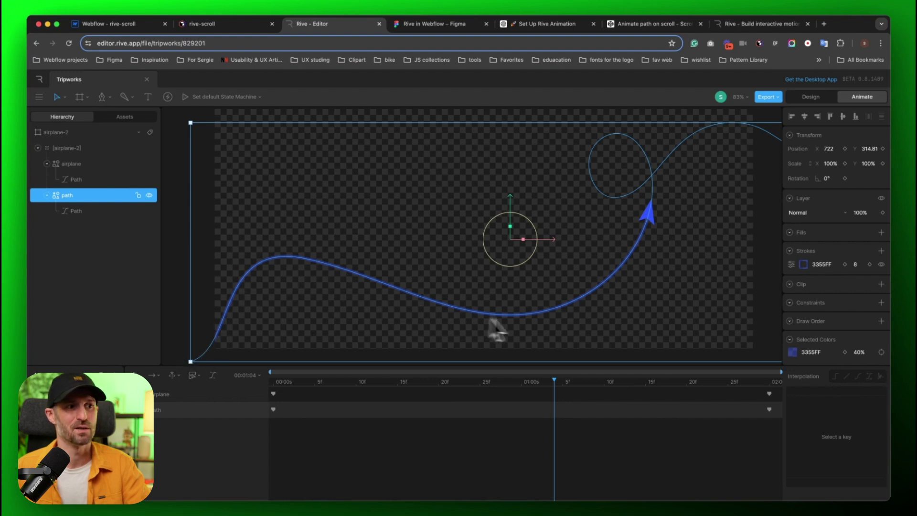
pyautogui.moveTo(717, 440); pyautogui.dragTo(654, 400)
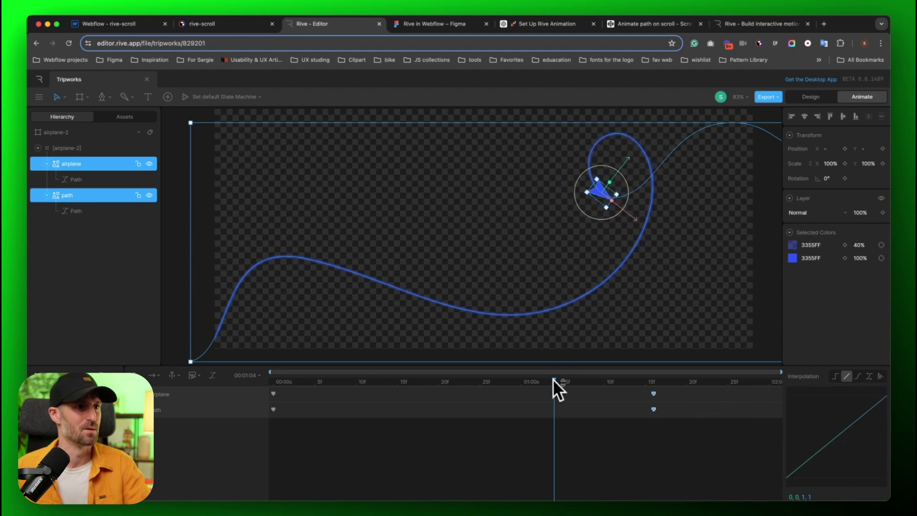
pyautogui.click(521, 380)
pyautogui.moveTo(493, 381)
pyautogui.mouseDown()
pyautogui.moveTo(462, 387)
pyautogui.moveTo(497, 385)
pyautogui.mouseUp()
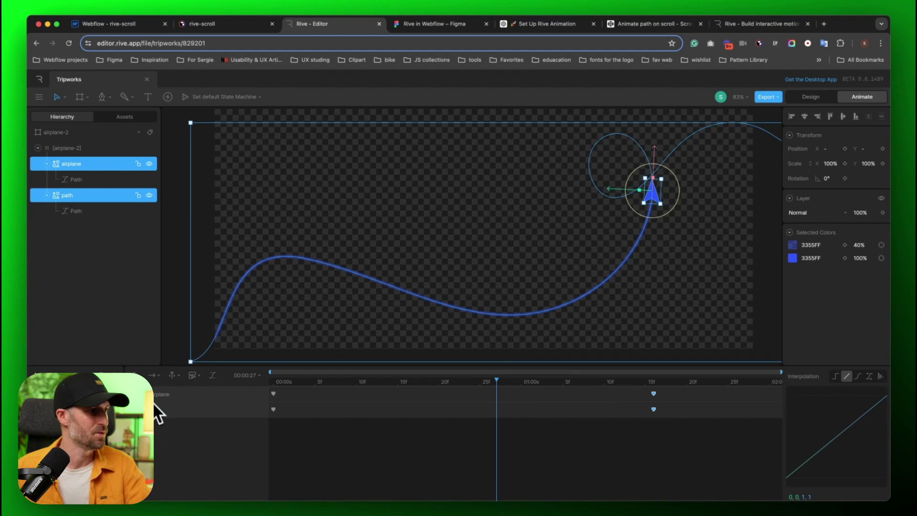
# - Key the path stroke's trim End at 23.75% at 00:27 and give the stroke a round cap
pyautogui.click(159, 415)
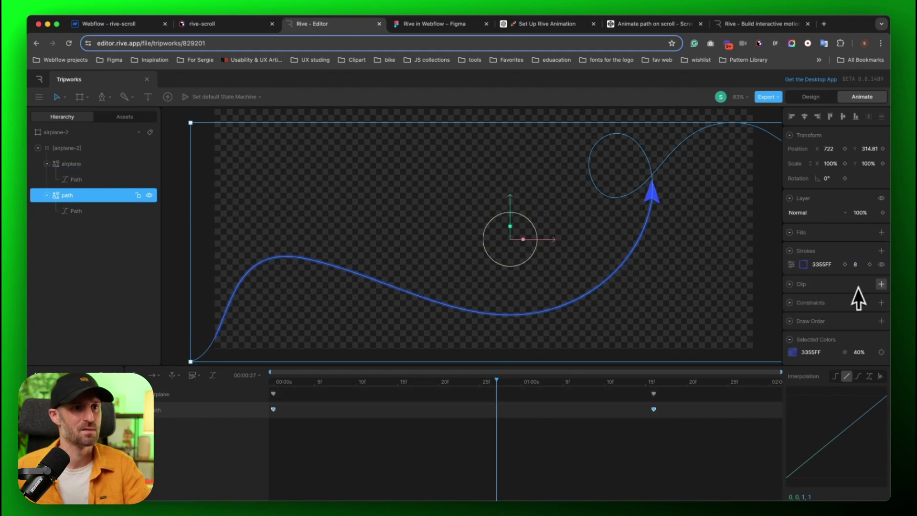
pyautogui.click(791, 264)
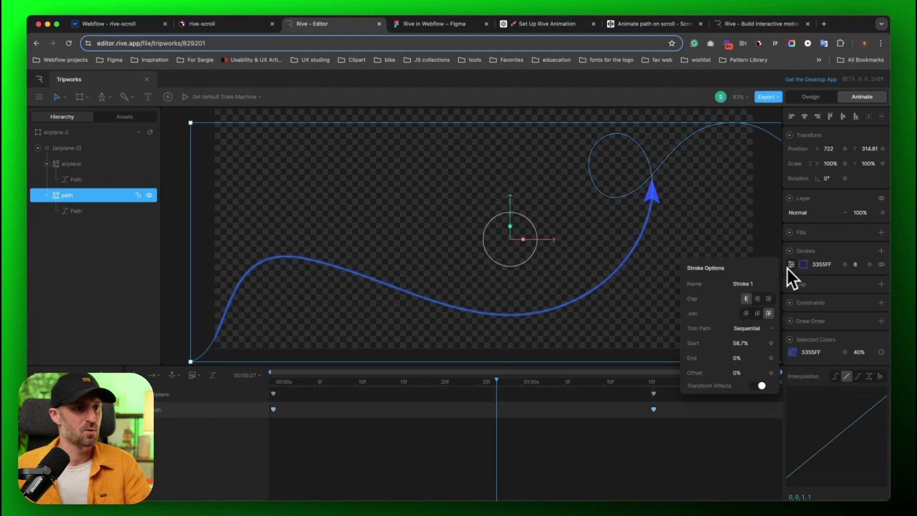
pyautogui.moveTo(741, 356); pyautogui.dragTo(758, 303)
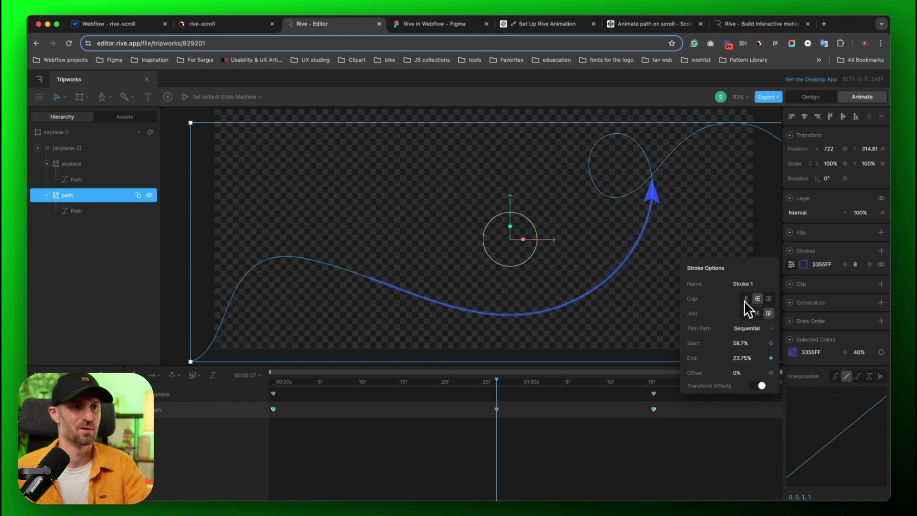
# - Key the path stroke's trim End at 100% at 02:00 and play the timeline to check the trail
pyautogui.click(497, 413)
pyautogui.press('space')
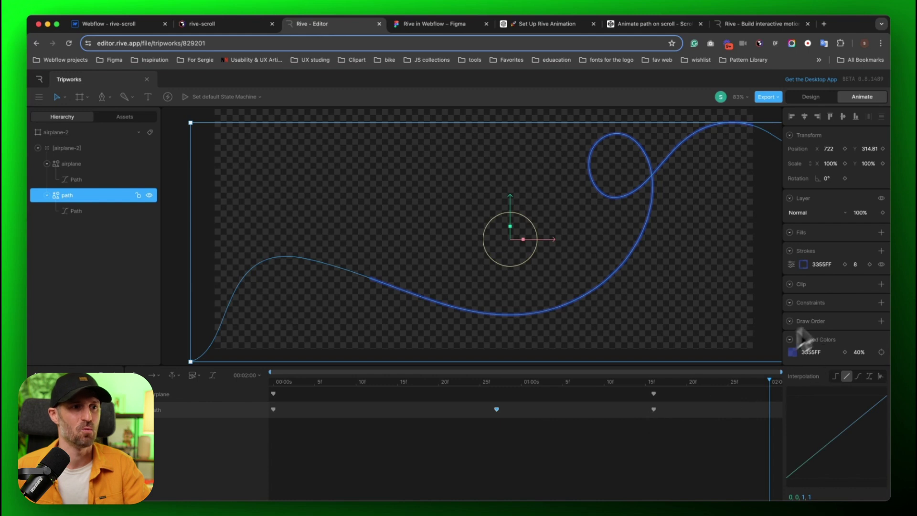
pyautogui.moveTo(741, 358)
pyautogui.mouseDown()
pyautogui.moveTo(740, 368)
pyautogui.moveTo(742, 319)
pyautogui.mouseUp()
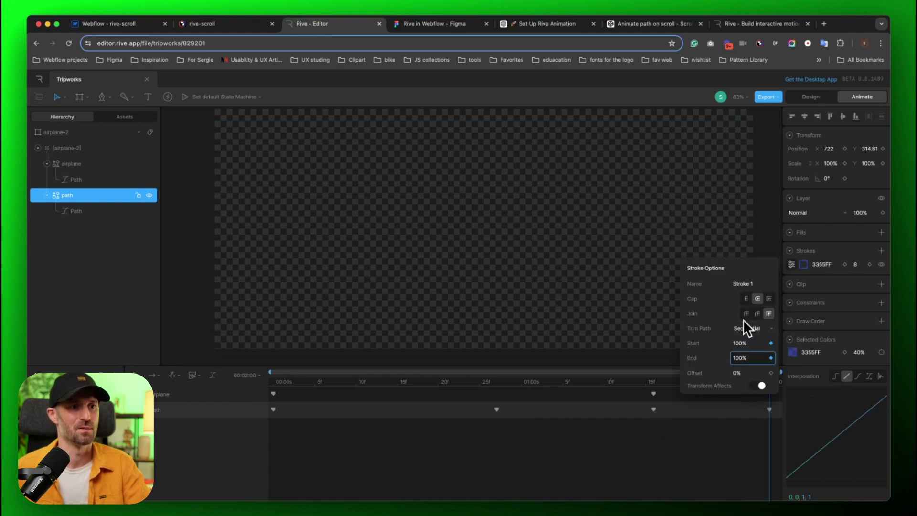
pyautogui.click(620, 383)
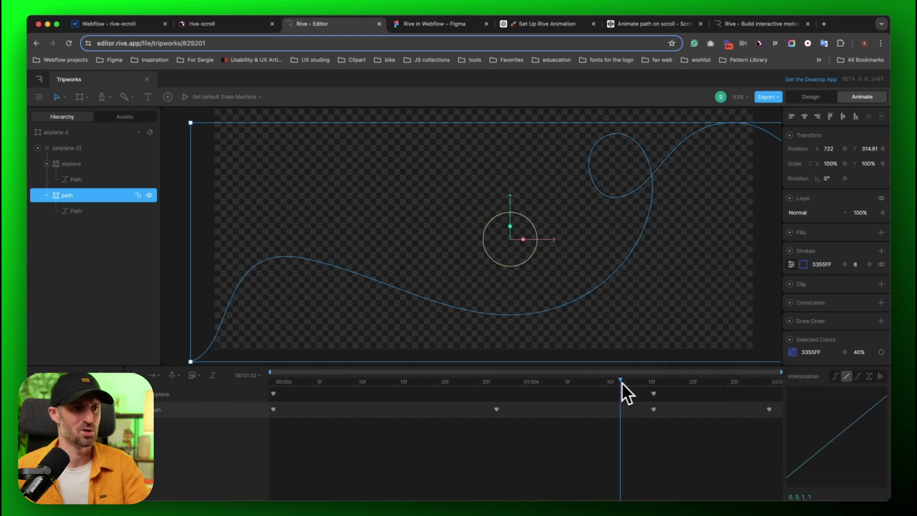
pyautogui.press('space')
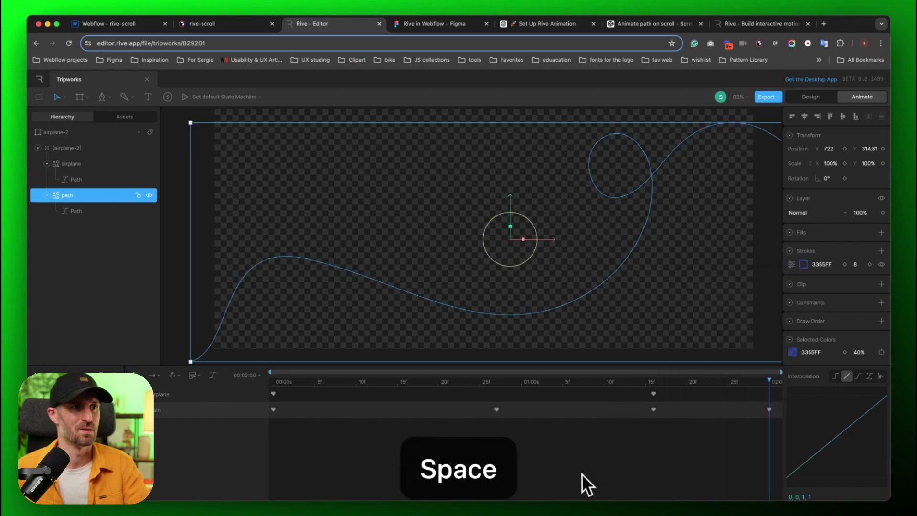
pyautogui.press('space')
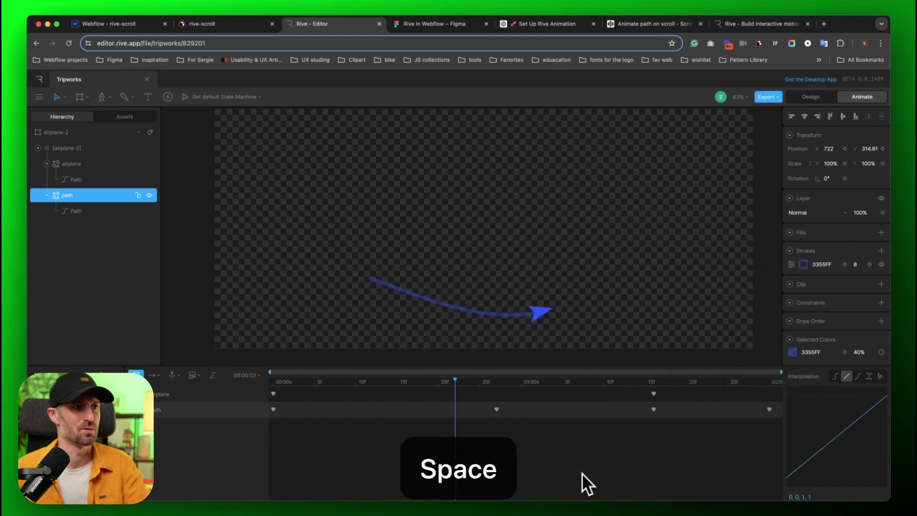
pyautogui.press('space')
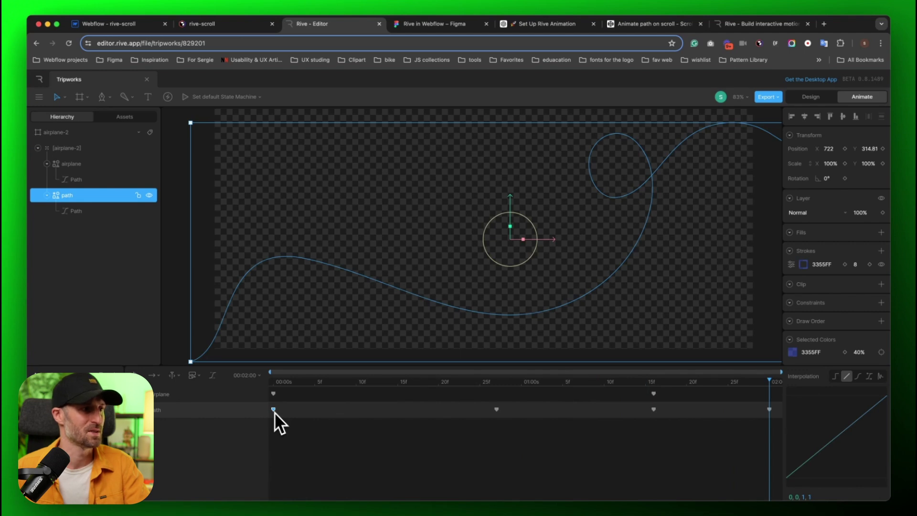
# - Key the path stroke's trim End at 0% at 00:00, play the timeline to check the trail, and deselect the path
pyautogui.click(791, 264)
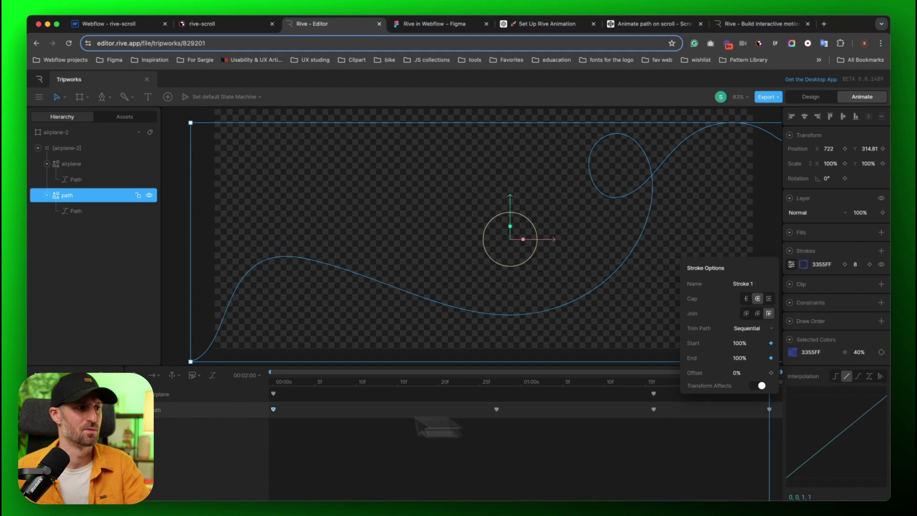
pyautogui.click(278, 413)
pyautogui.click(273, 410)
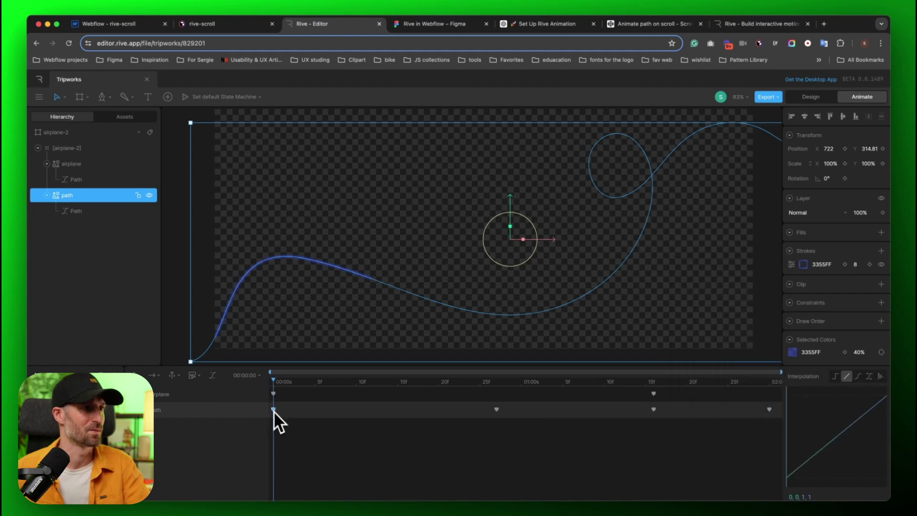
pyautogui.click(791, 265)
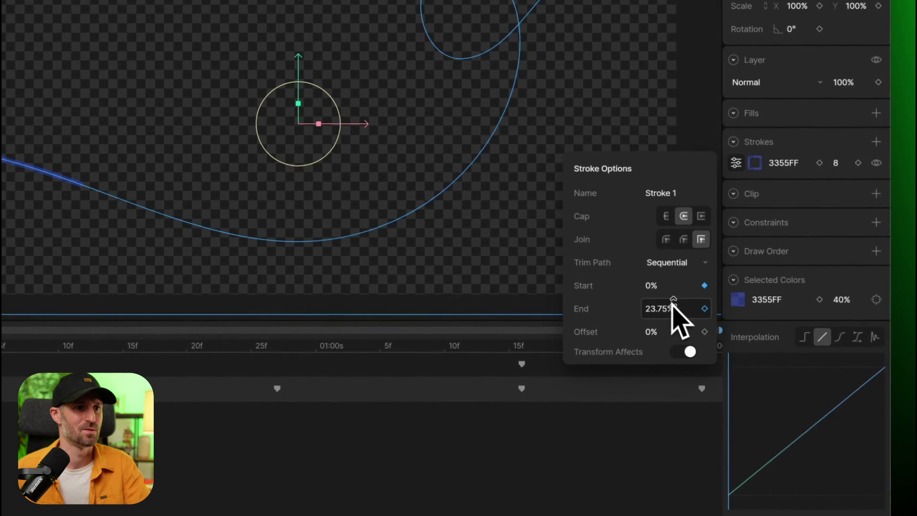
pyautogui.click(671, 306)
pyautogui.write('0')
pyautogui.press('Return')
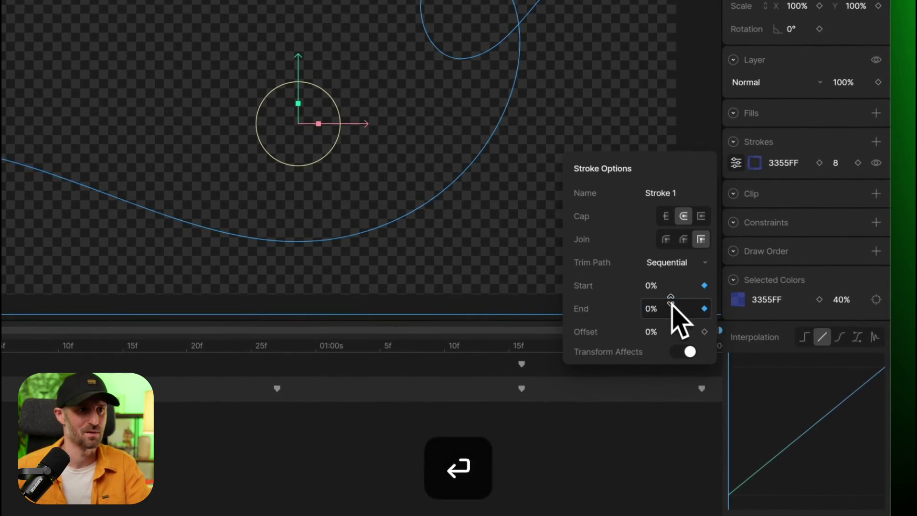
pyautogui.press('space')
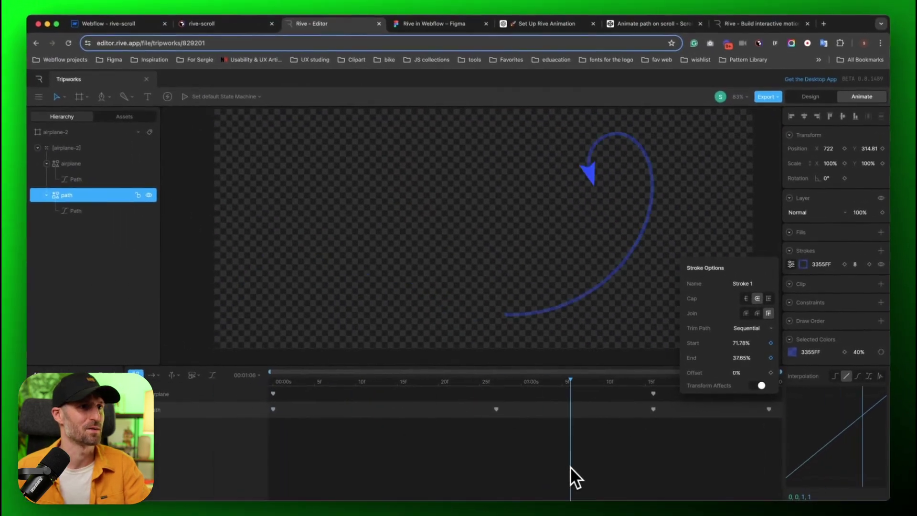
pyautogui.press('space')
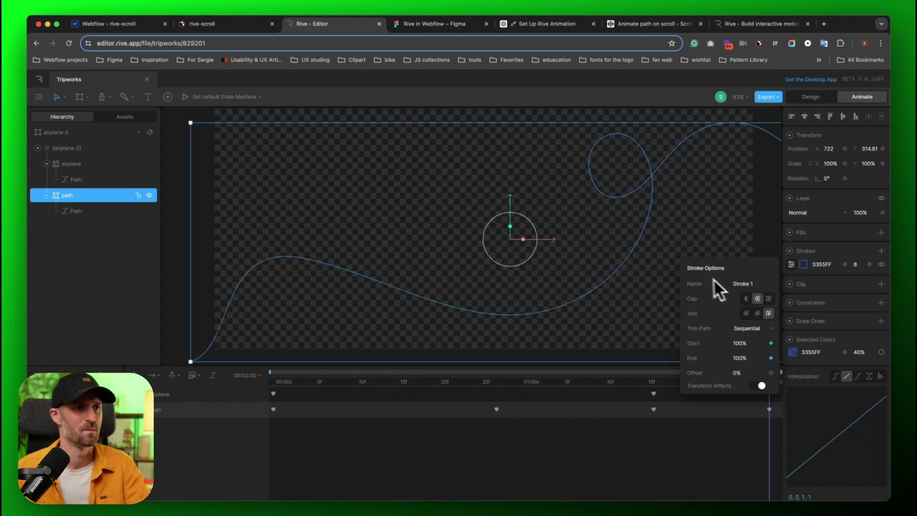
pyautogui.press('Escape')
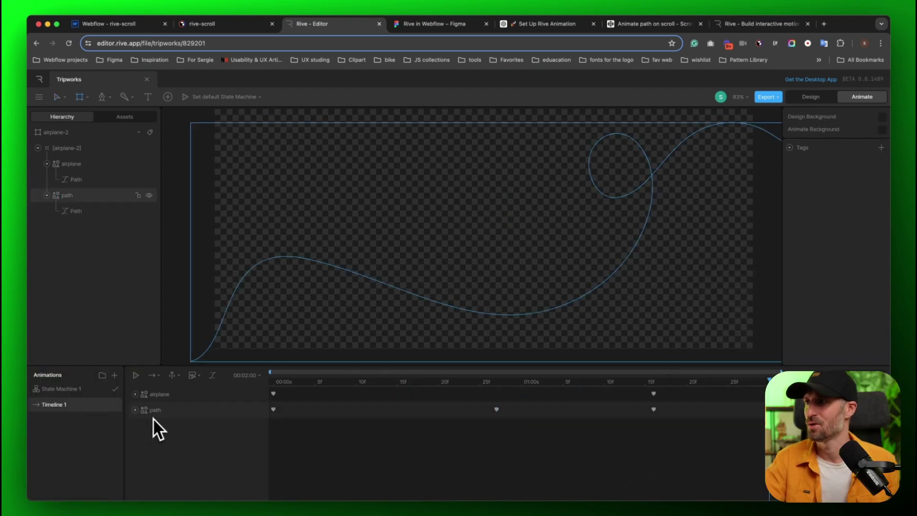
# - Add a Number input named progress to State Machine 1 of the airplane-2 artboard
pyautogui.click(62, 390)
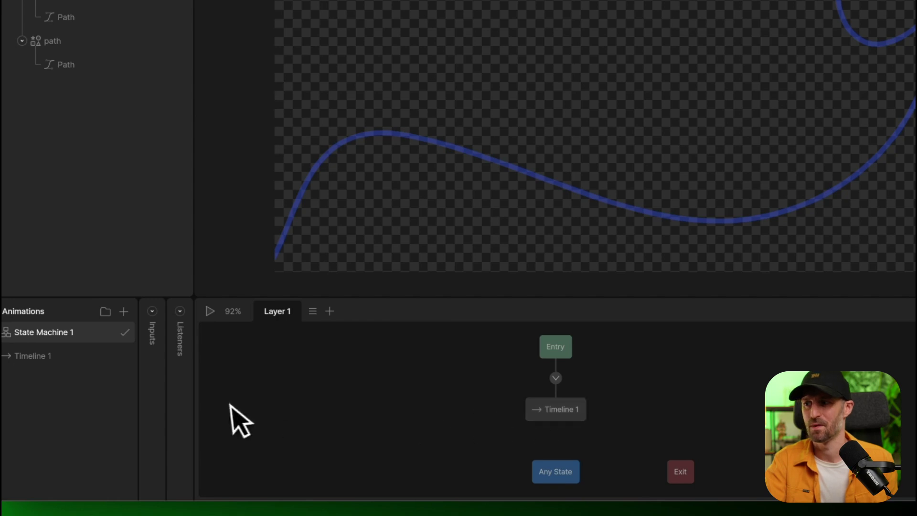
pyautogui.click(555, 409)
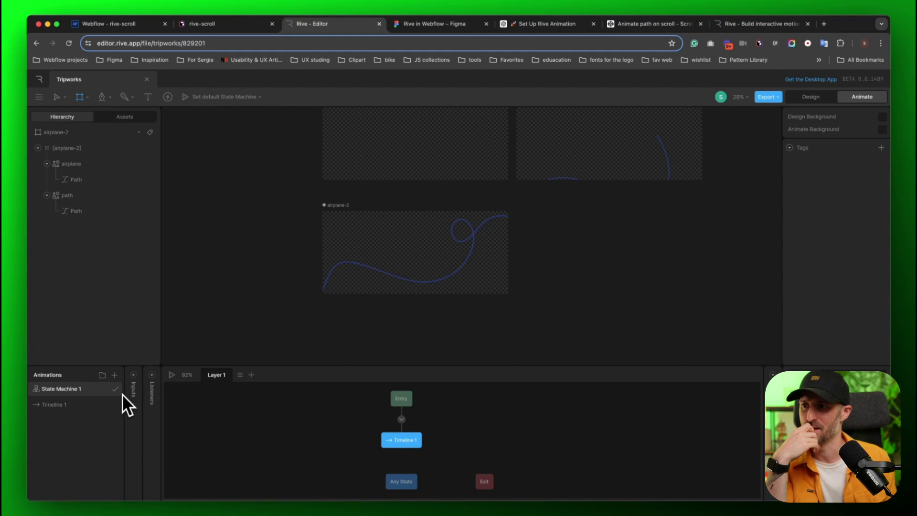
pyautogui.press('f')
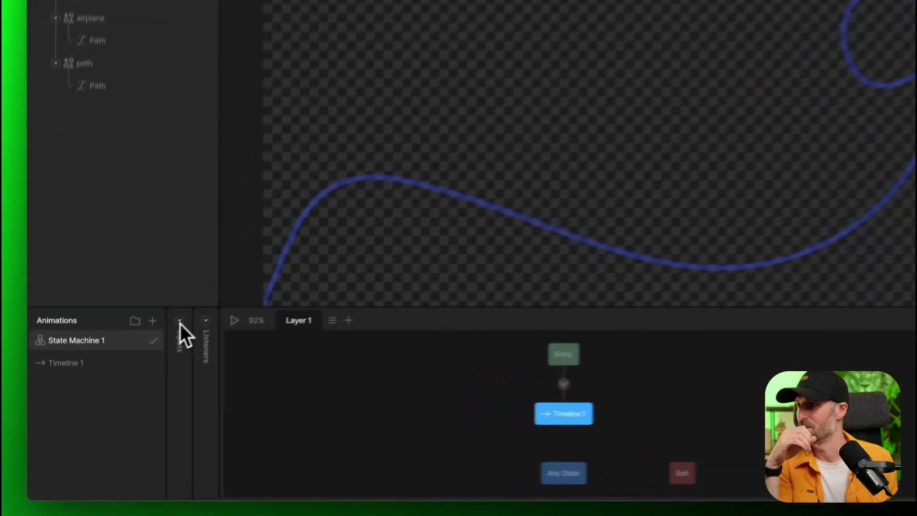
pyautogui.click(134, 385)
pyautogui.click(307, 303)
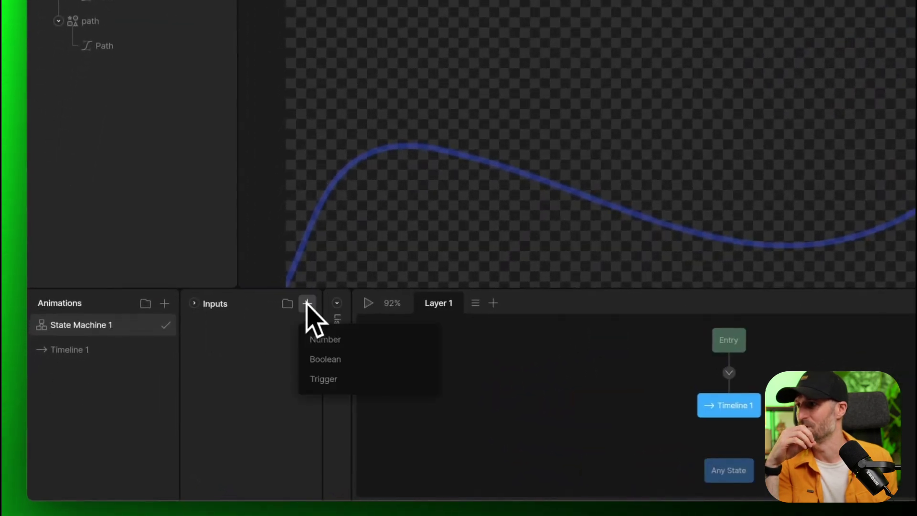
pyautogui.click(341, 343)
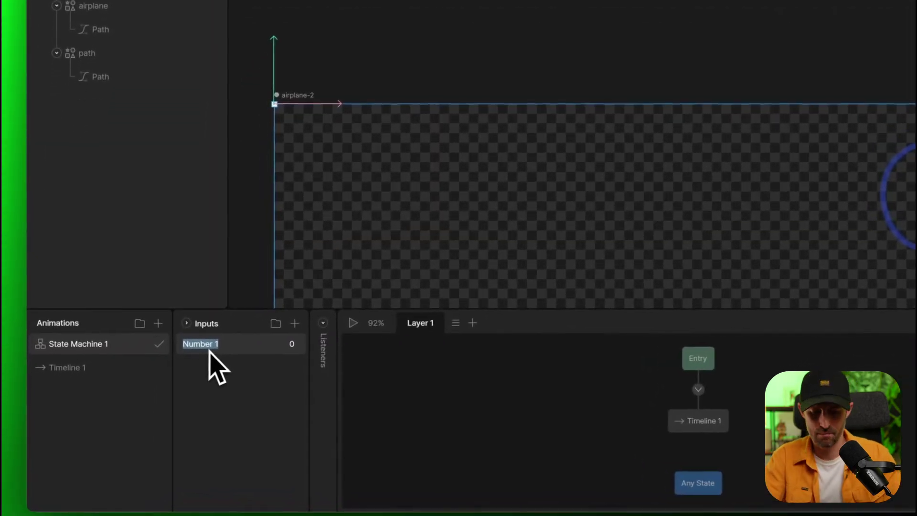
pyautogui.write('progress')
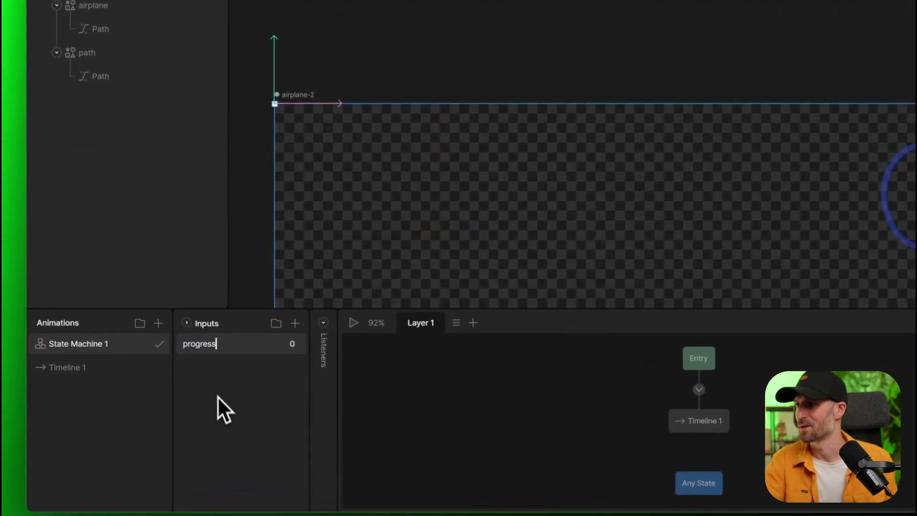
pyautogui.press('Return')
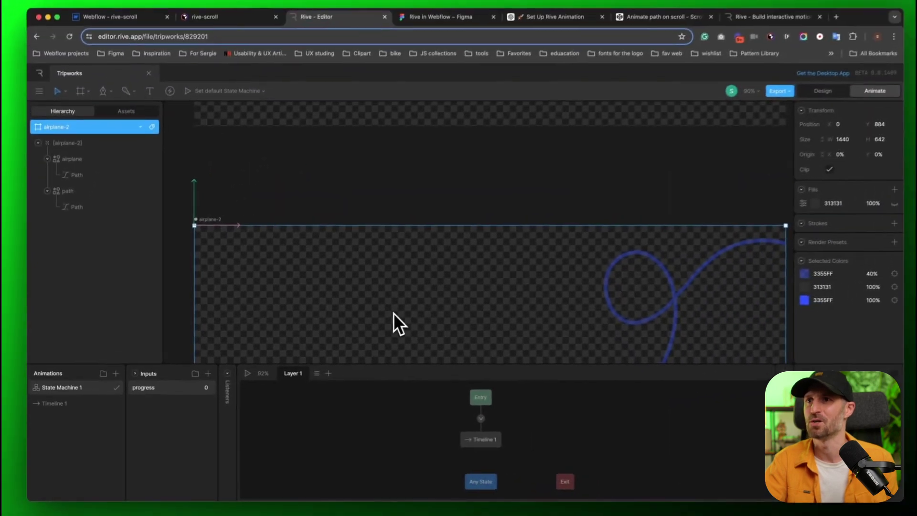
# - Duplicate the airplane-2 artboard
pyautogui.scroll(-3, 391, 318)
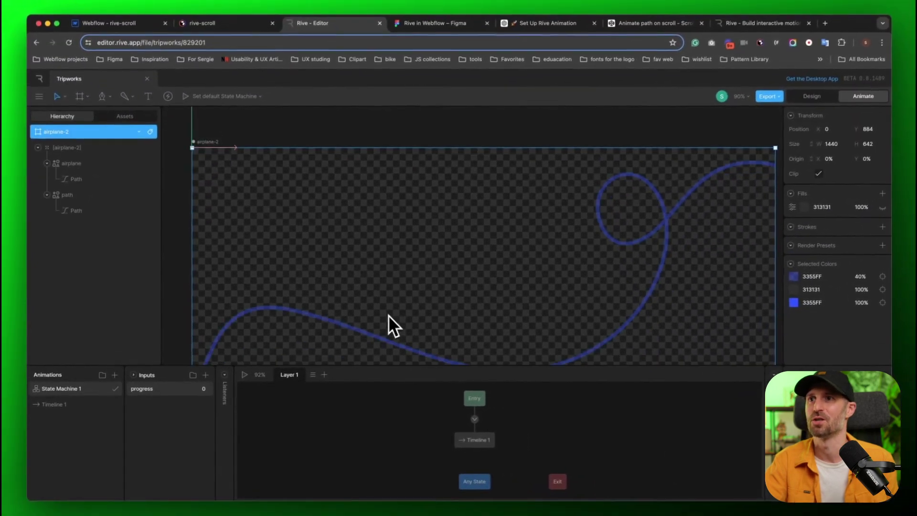
pyautogui.scroll(-4, 388, 316)
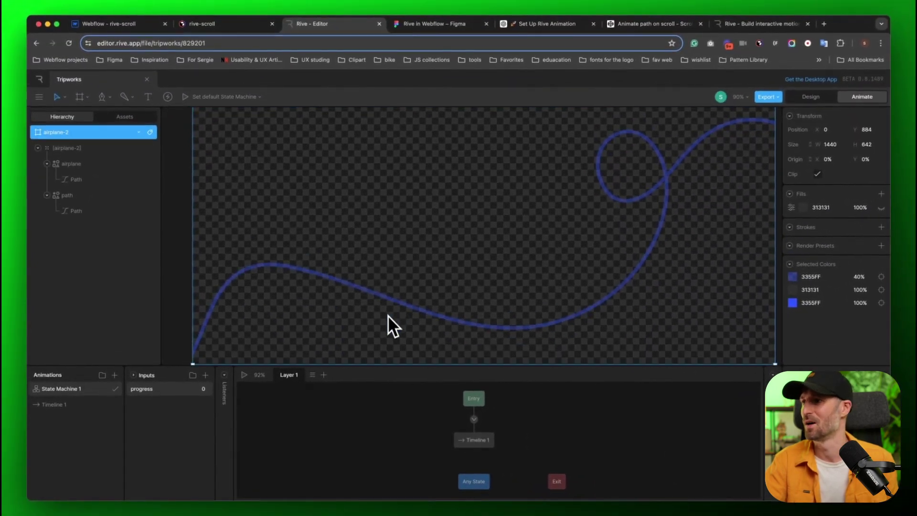
pyautogui.click(470, 440)
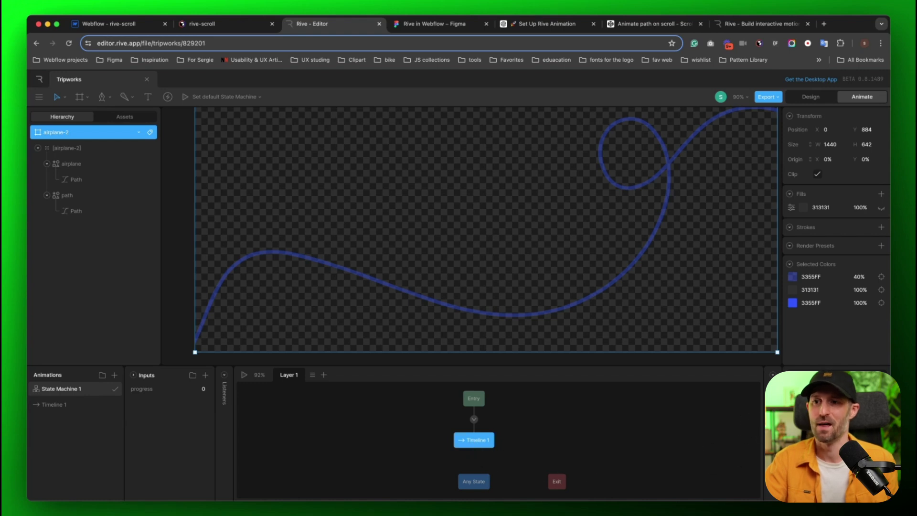
pyautogui.hscroll(2, 394, 334)
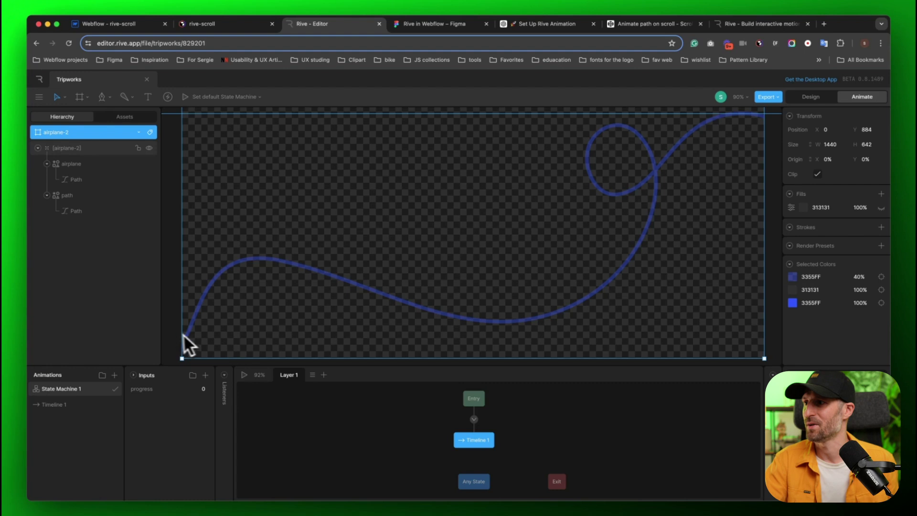
pyautogui.scroll(-2, 660, 182)
pyautogui.scroll(-10, 660, 182)
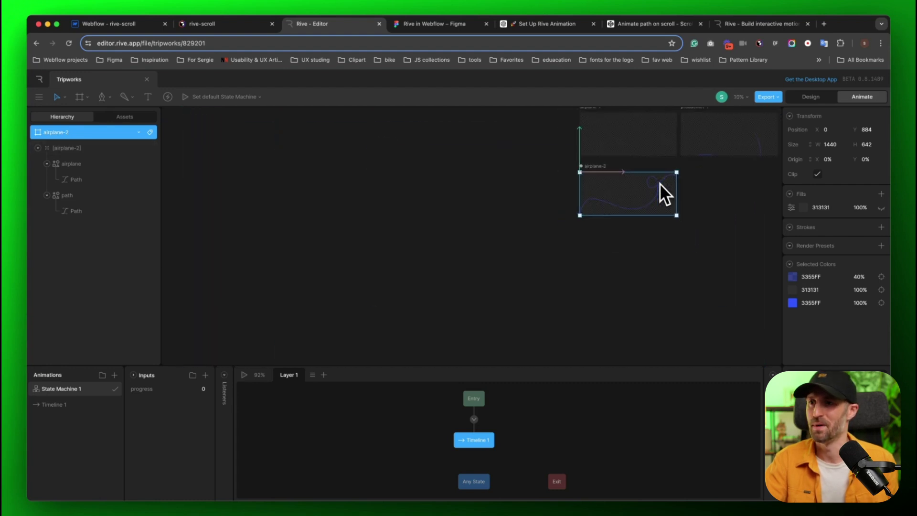
pyautogui.scroll(8, 666, 180)
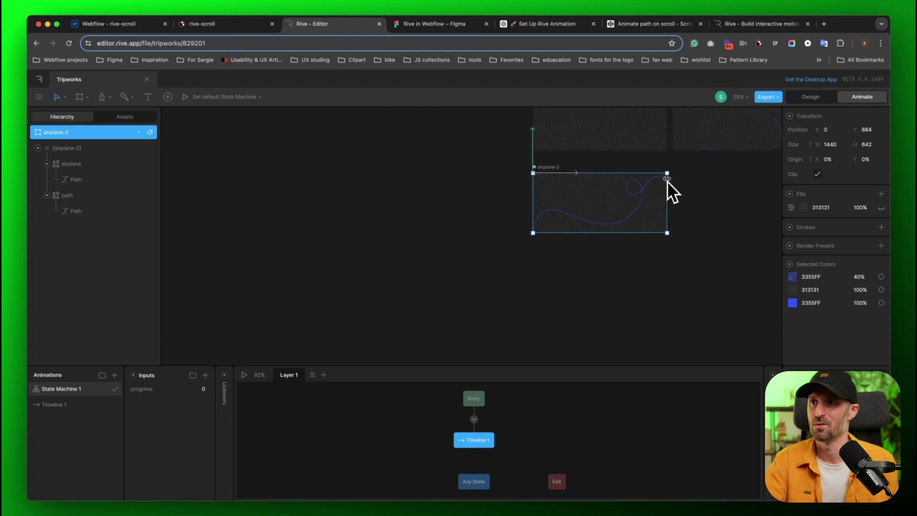
pyautogui.hscroll(3, 667, 182)
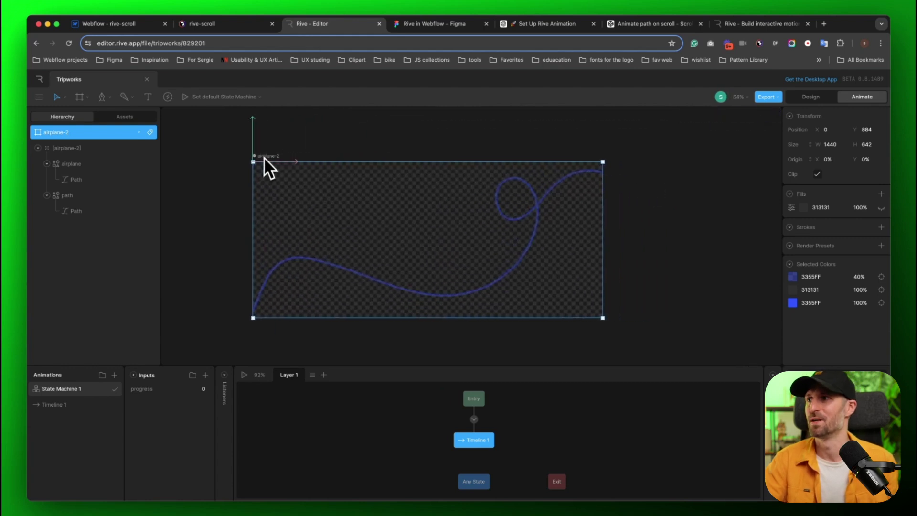
pyautogui.press('super+d')
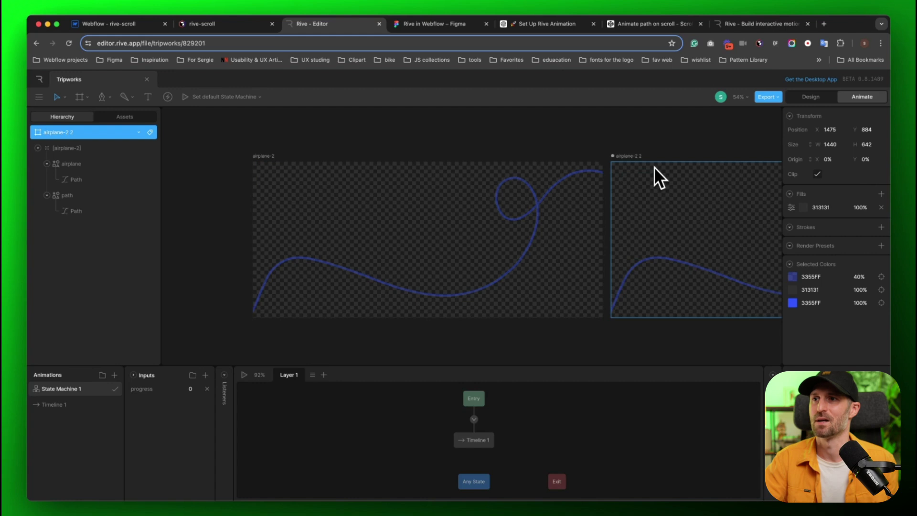
# - Delete the airplane and path artwork from the duplicated artboard and rename the artboard production-2
pyautogui.hscroll(10, 655, 169)
pyautogui.click(424, 143)
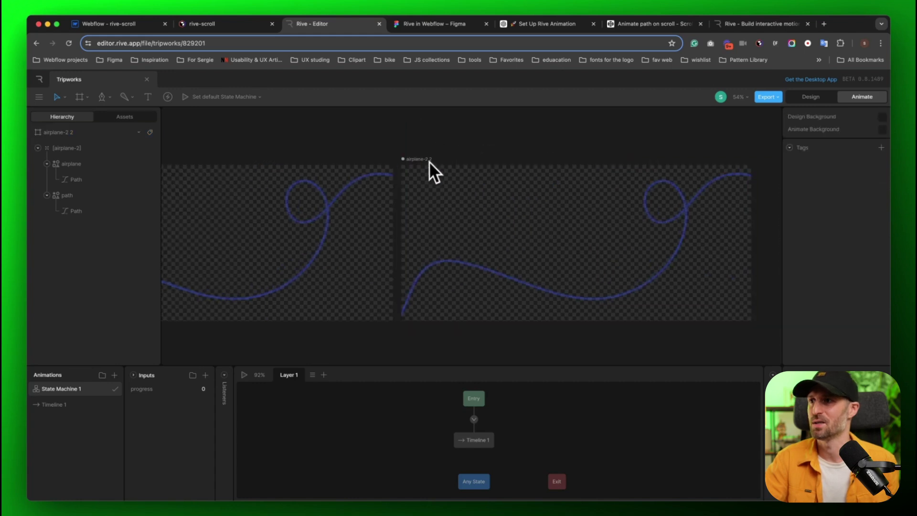
pyautogui.click(433, 167)
pyautogui.scroll(5, 483, 178)
pyautogui.scroll(-4, 482, 179)
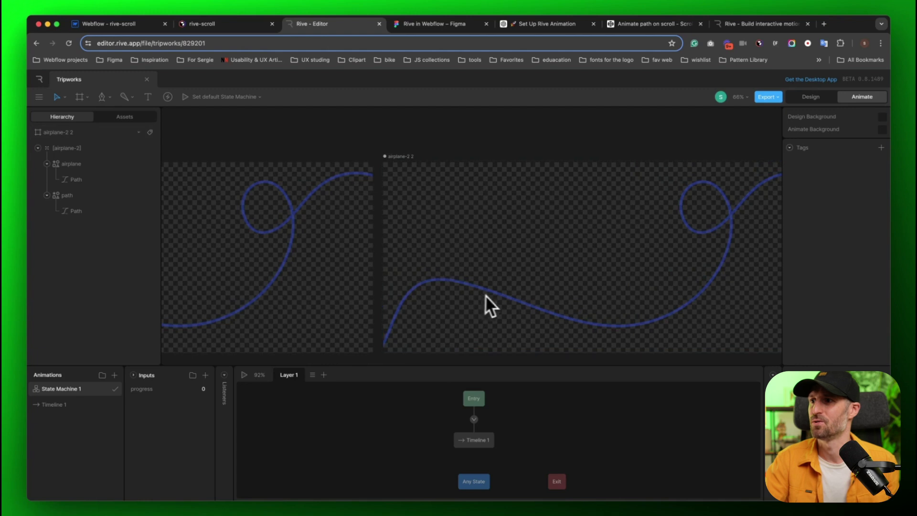
pyautogui.click(494, 295)
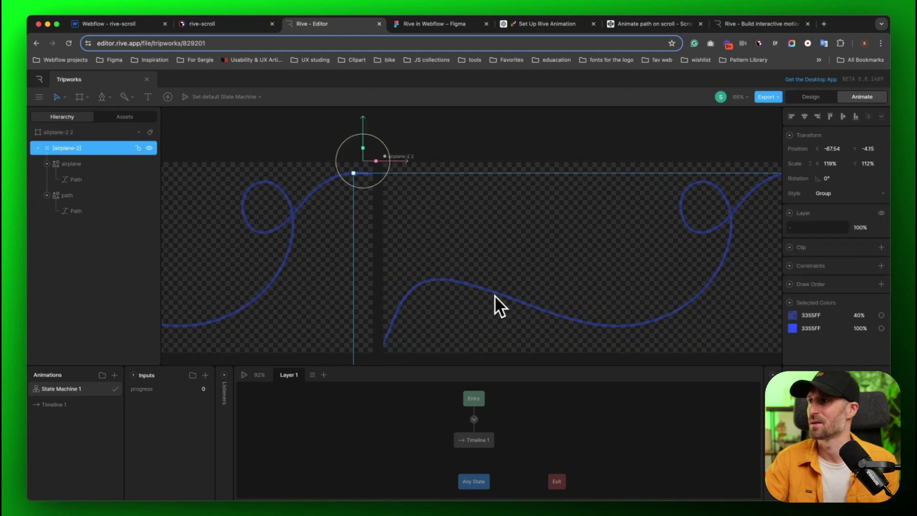
pyautogui.keyDown('shift'); pyautogui.click(61, 203); pyautogui.keyUp('shift')
pyautogui.press('Delete')
pyautogui.doubleClick(404, 160)
pyautogui.write('production-2')
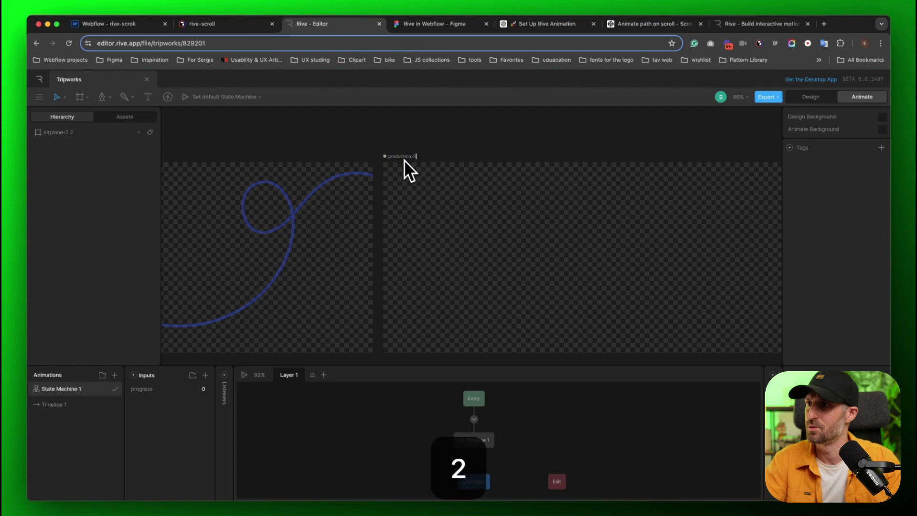
pyautogui.press('Return')
# - Nest the airplane-2 artboard inside the production-2 artboard, placing it at the upper-left corner
pyautogui.hscroll(3, 354, 122)
pyautogui.click(339, 135)
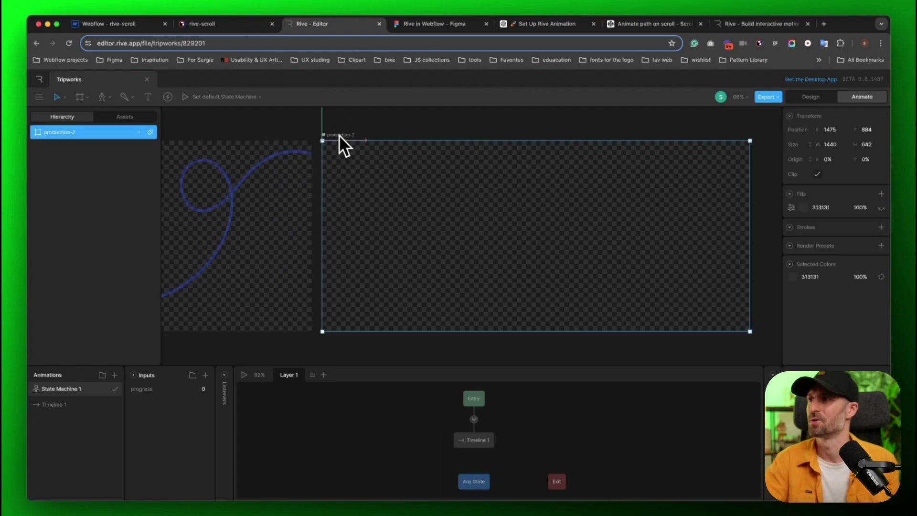
pyautogui.press('a')
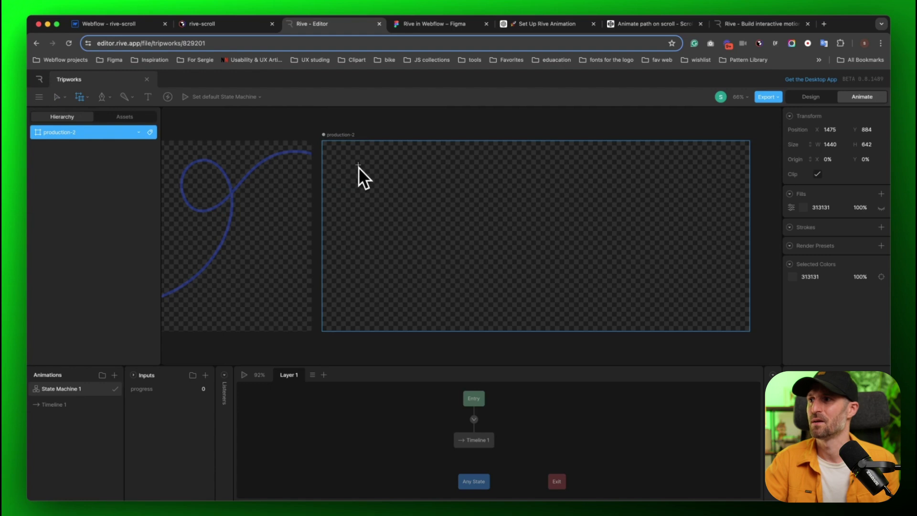
pyautogui.click(322, 142)
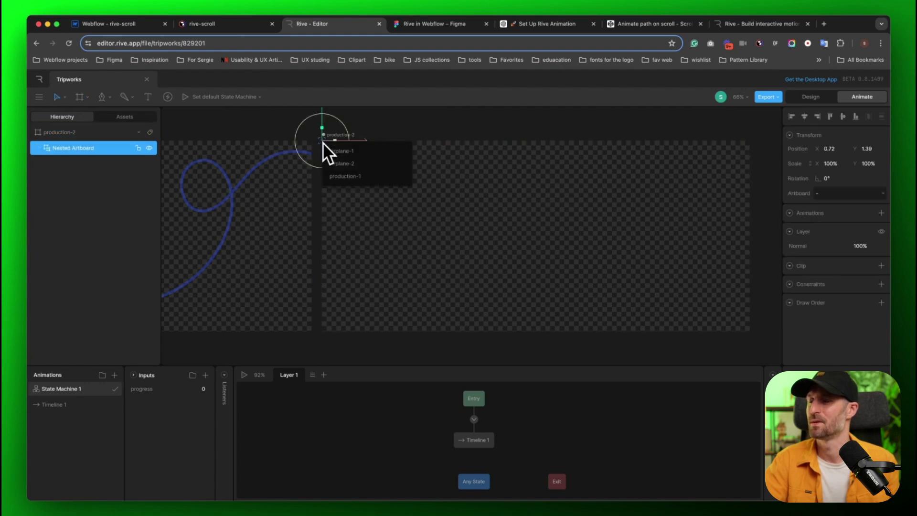
pyautogui.click(351, 164)
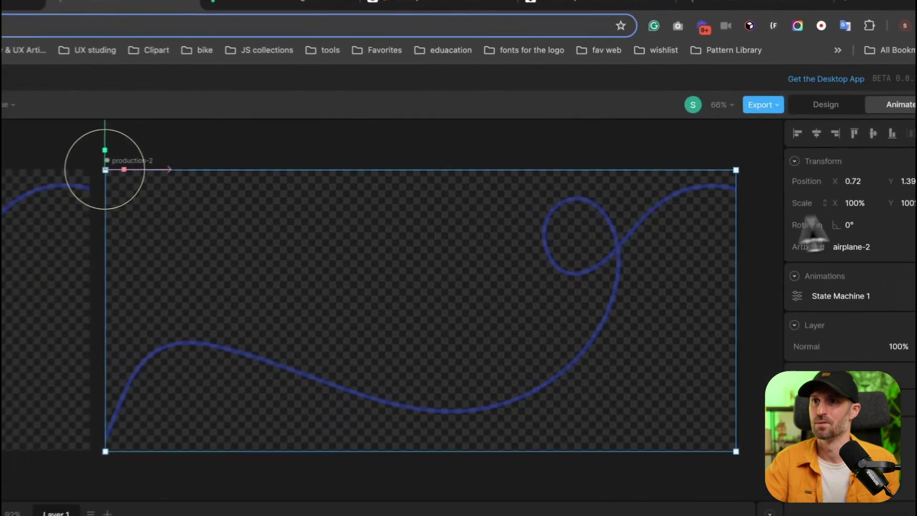
# - Set the nested airplane-2 artboard's position to X 0 and Y 0
pyautogui.click(867, 186)
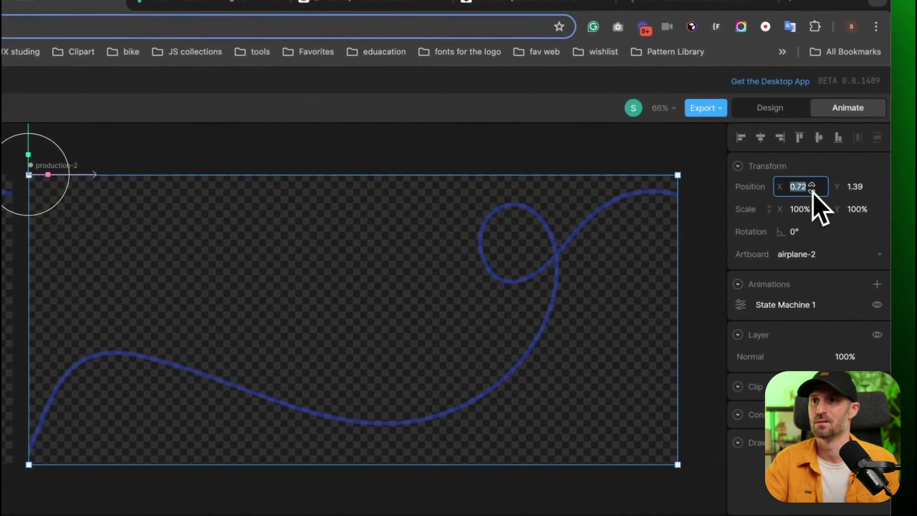
pyautogui.write('0')
pyautogui.press('Return')
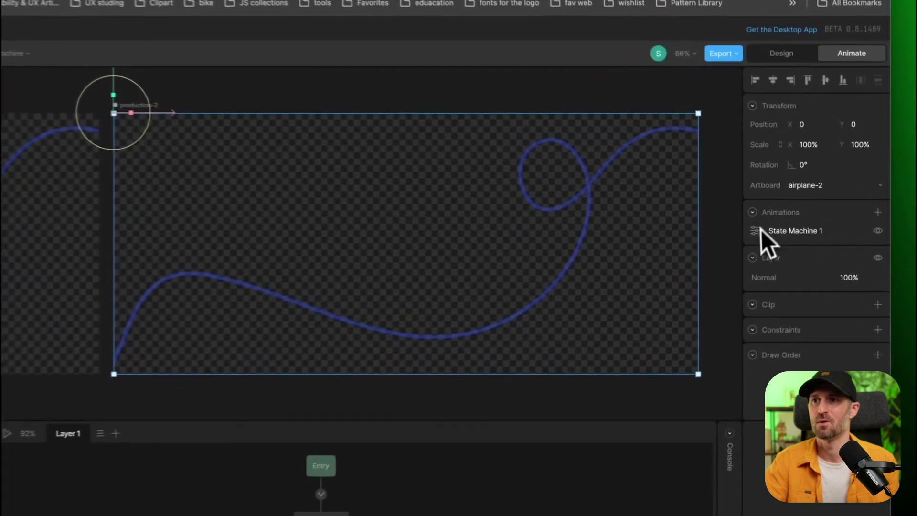
# - Remove State Machine 1 from the nested airplane-2 artboard's animations and add Timeline 1 as a Remap animation instead
pyautogui.rightClick(827, 233)
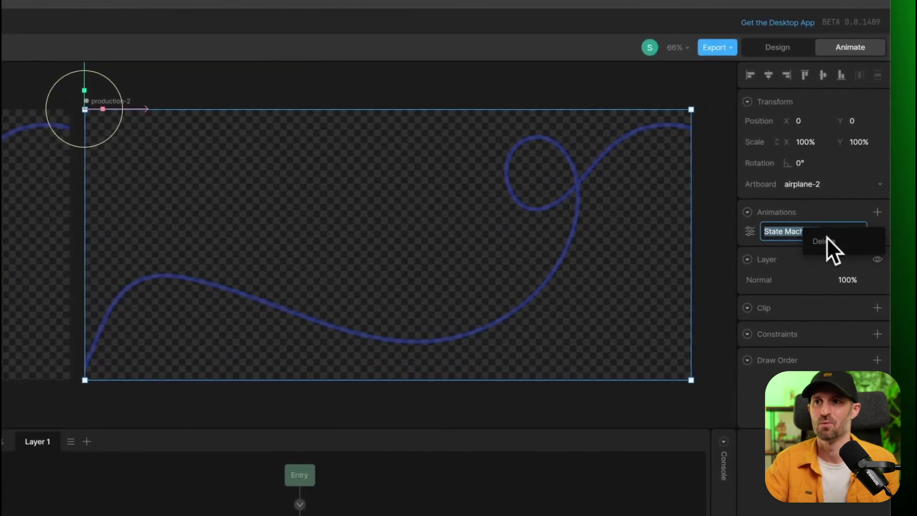
pyautogui.click(826, 239)
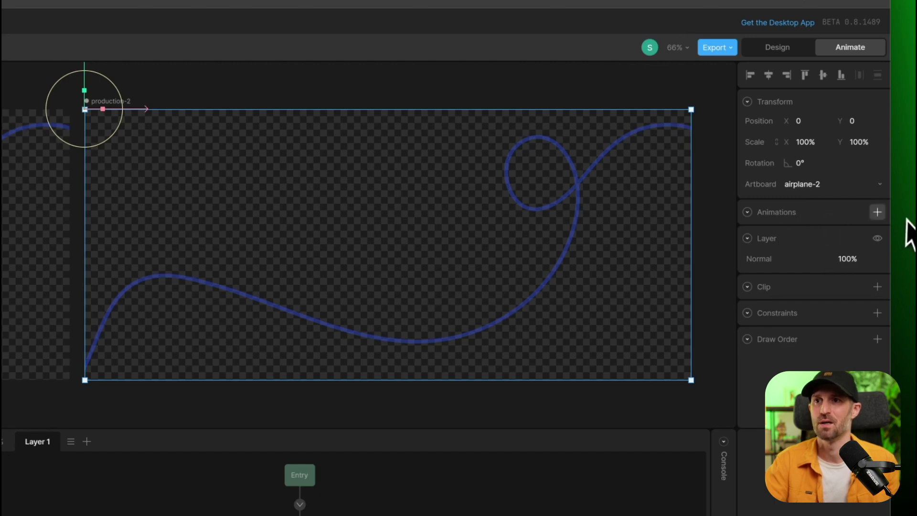
pyautogui.click(884, 216)
pyautogui.moveTo(816, 263)
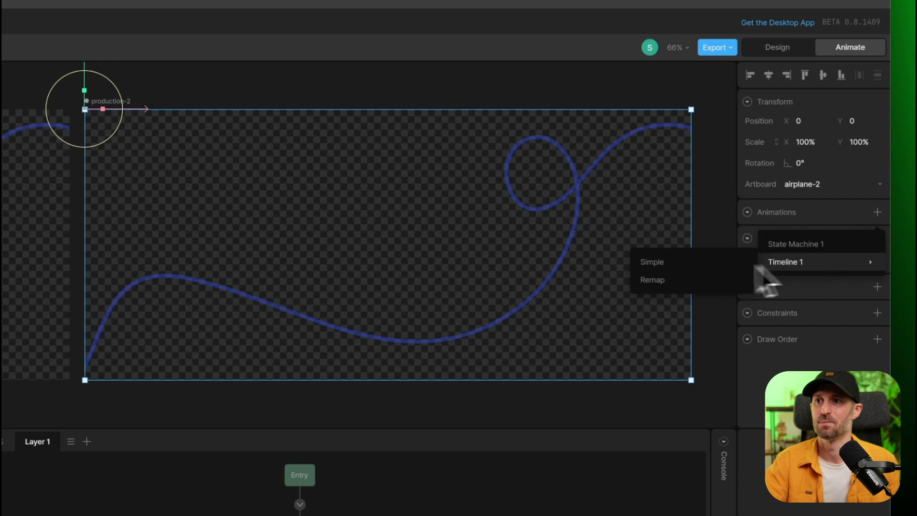
pyautogui.click(652, 280)
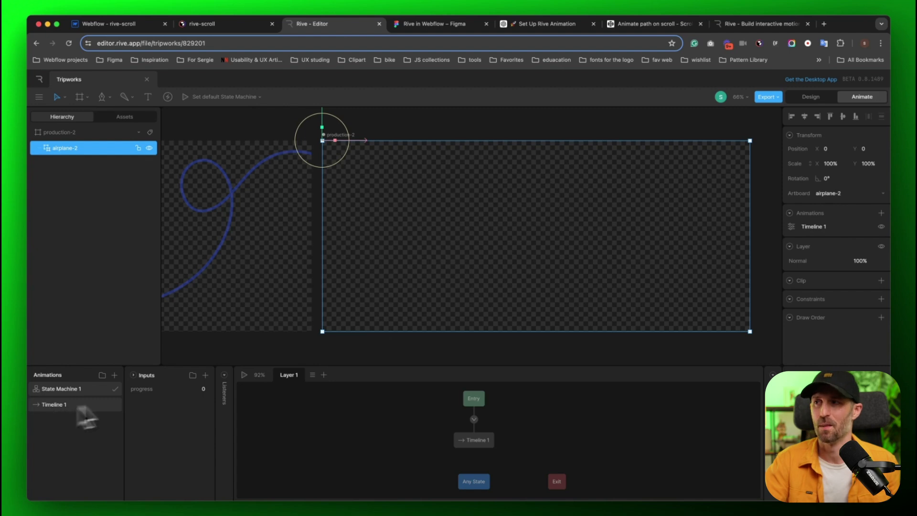
# - Scrub the Time of the nested Timeline 1 remap to preview the animation and reset it to 0%
pyautogui.click(791, 228)
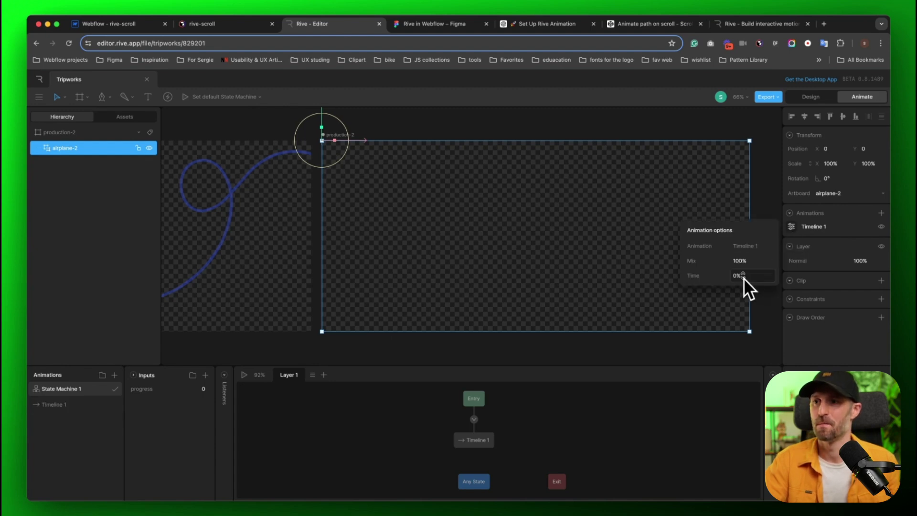
pyautogui.moveTo(744, 278)
pyautogui.mouseDown()
pyautogui.moveTo(757, 190)
pyautogui.moveTo(752, 277)
pyautogui.mouseUp()
pyautogui.write('0')
pyautogui.press('Return')
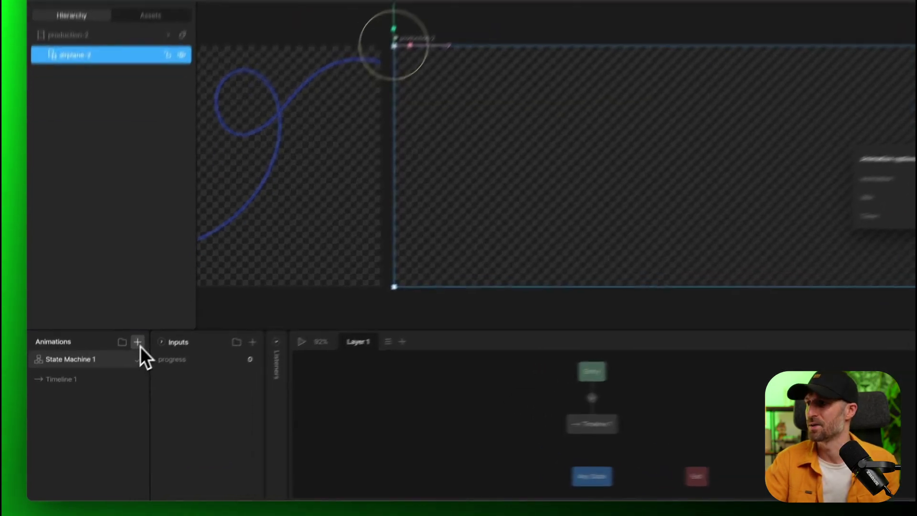
# - Create a timeline named start on production-2 and key the nested Timeline 1's Time at 0% in it
pyautogui.click(114, 375)
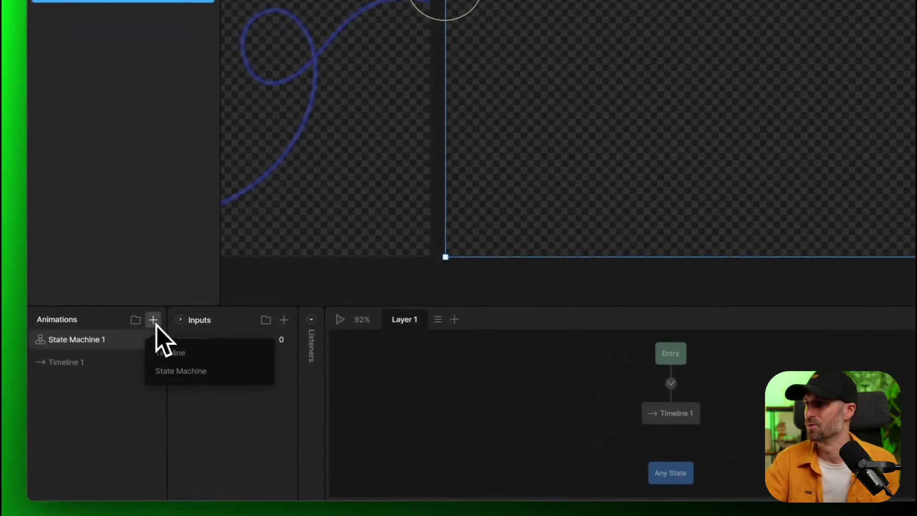
pyautogui.click(175, 353)
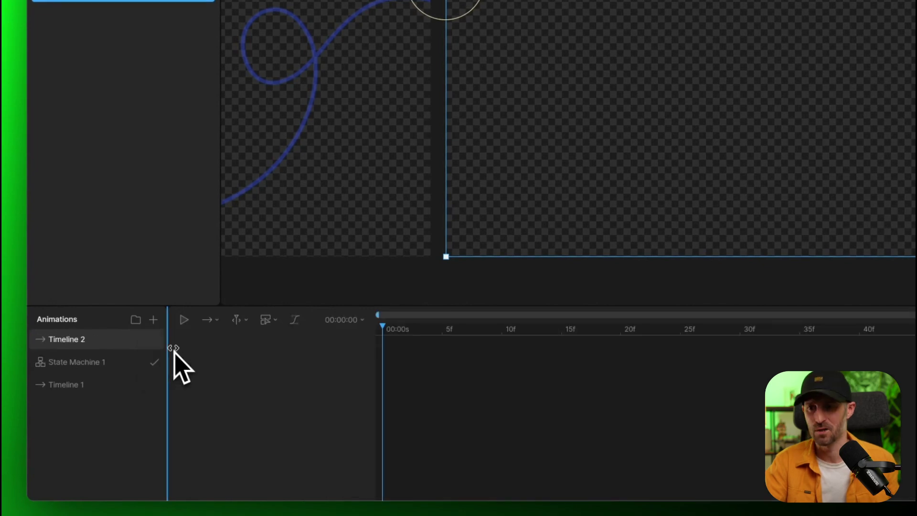
pyautogui.doubleClick(80, 342)
pyautogui.write('start')
pyautogui.press('Return')
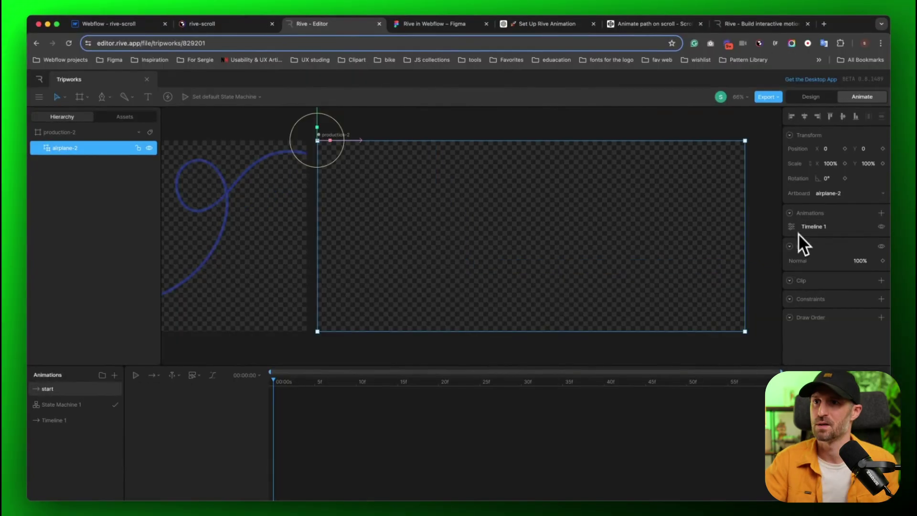
pyautogui.click(790, 227)
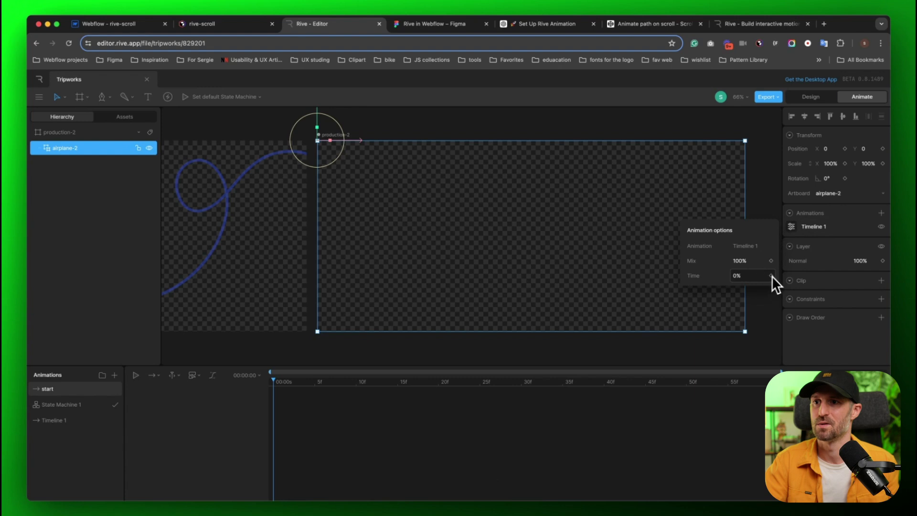
# - Duplicate the start timeline and rename the copy end
pyautogui.rightClick(57, 388)
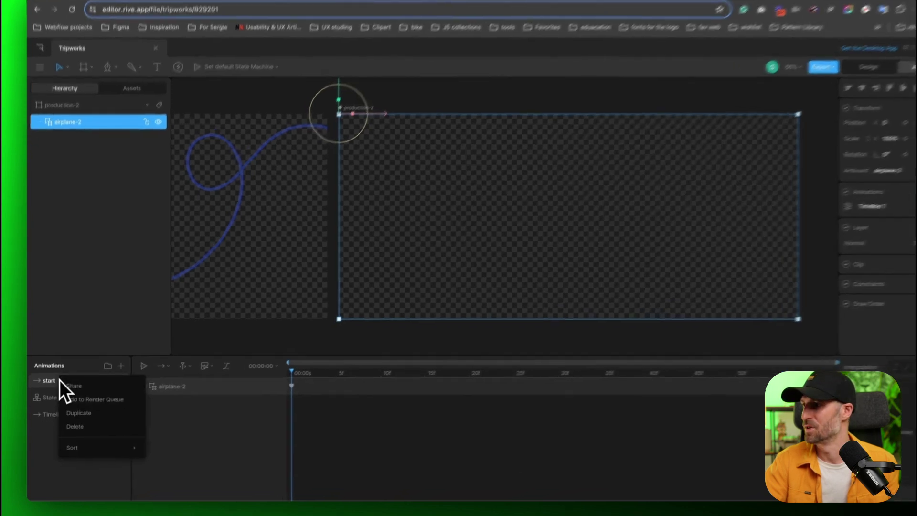
pyautogui.click(84, 413)
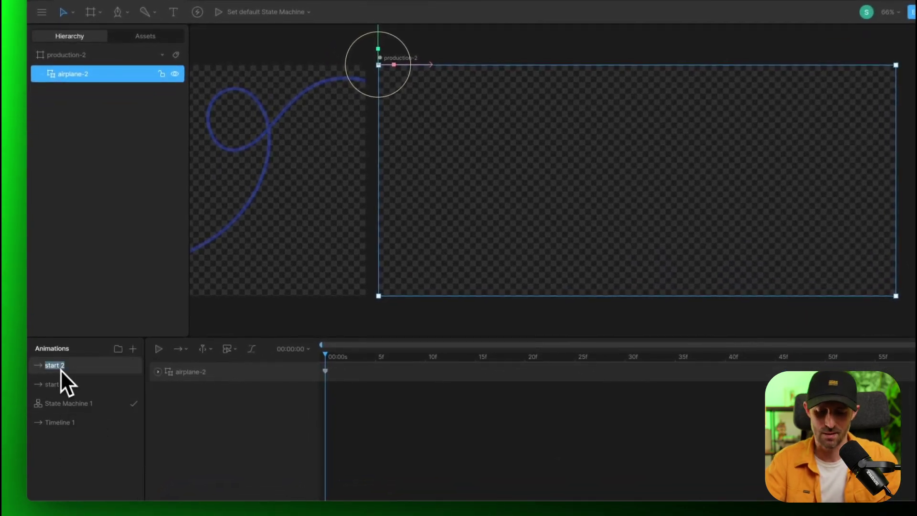
pyautogui.write('D')
pyautogui.press('Return')
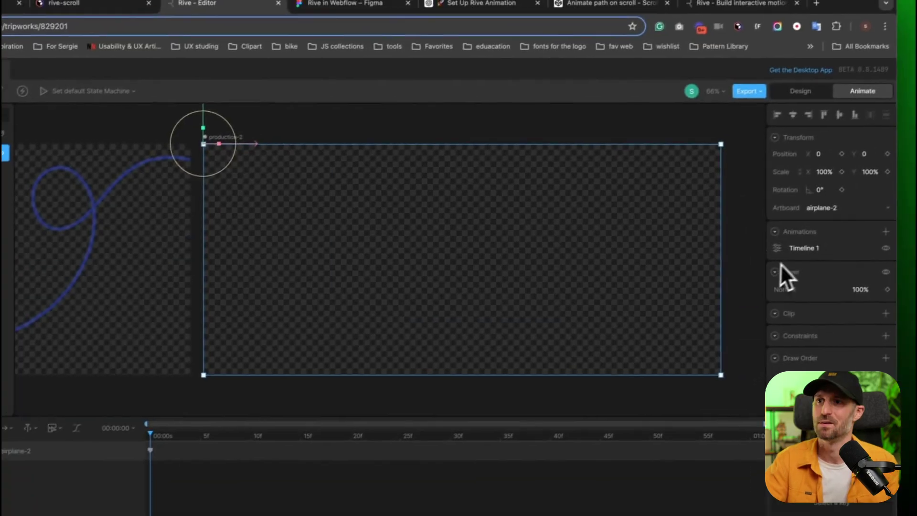
# - Key the nested Timeline 1's Time at 100% in the end timeline and compare it with the start timeline
pyautogui.click(777, 248)
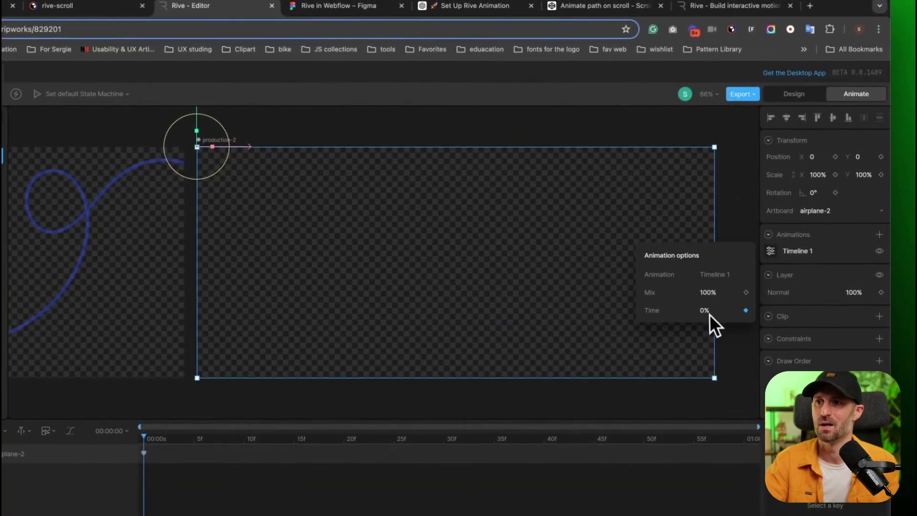
pyautogui.click(709, 310)
pyautogui.write('100')
pyautogui.press('Return')
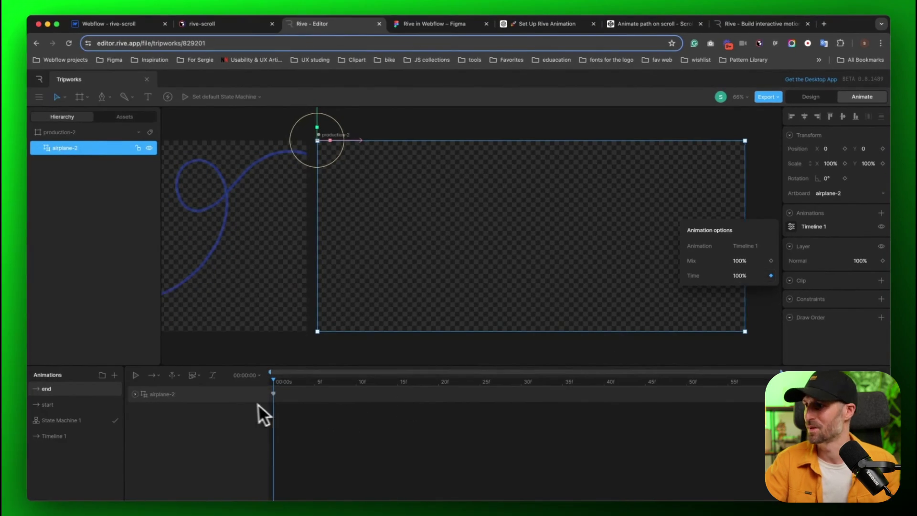
pyautogui.click(56, 403)
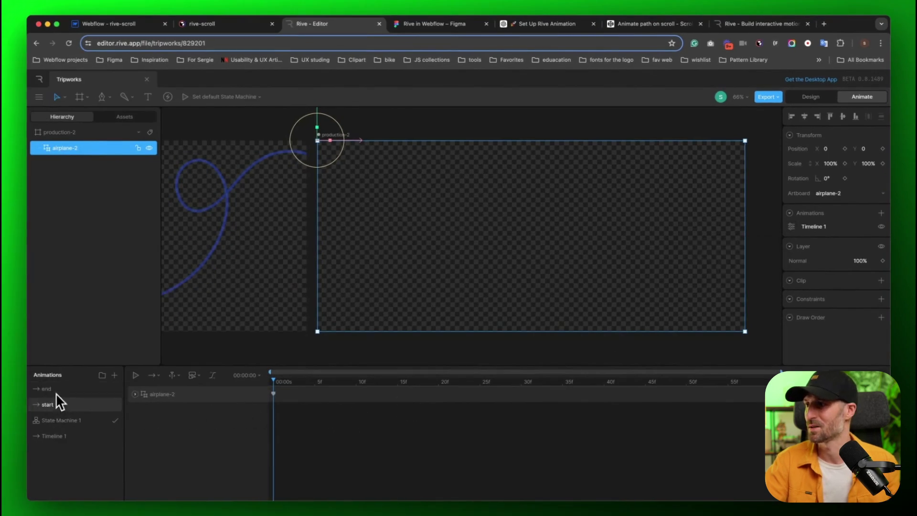
pyautogui.keyDown('shift'); pyautogui.click(56, 391); pyautogui.keyUp('shift')
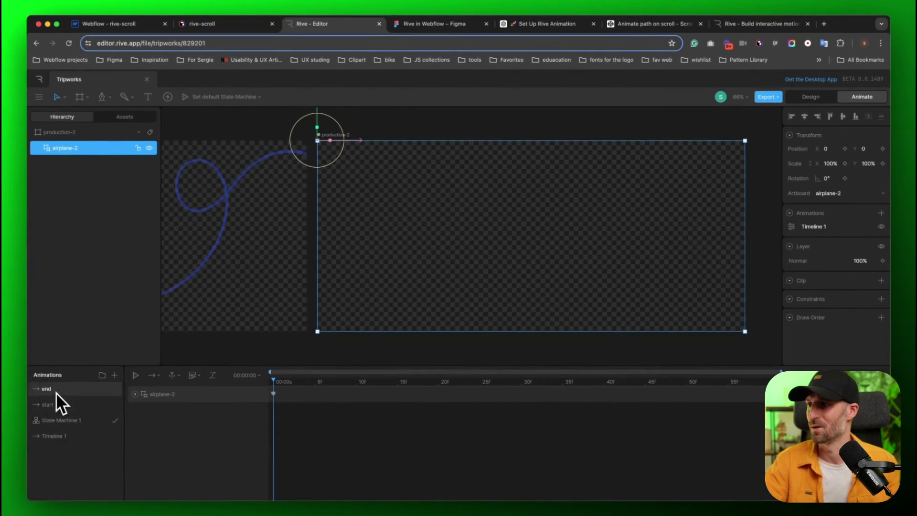
# - Convert the Timeline 1 state in State Machine 1 to a single-input blend state driven by the progress input
pyautogui.click(67, 420)
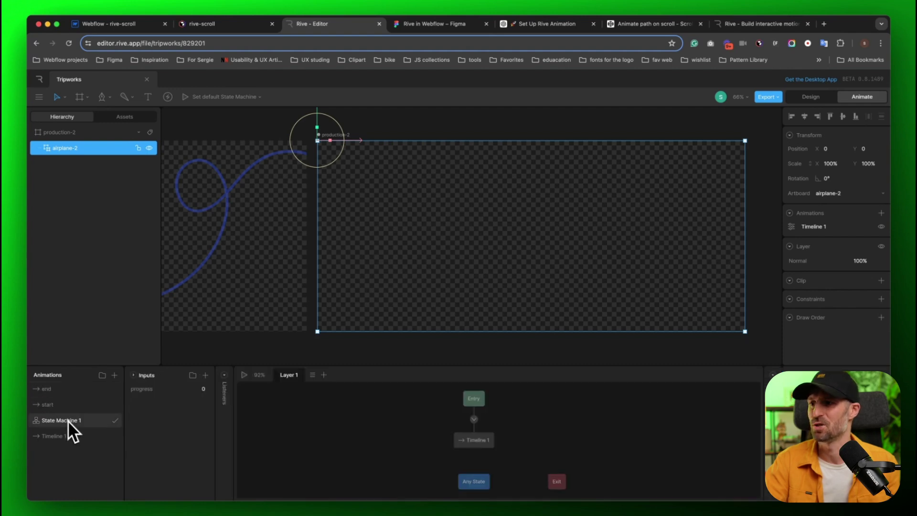
pyautogui.click(474, 439)
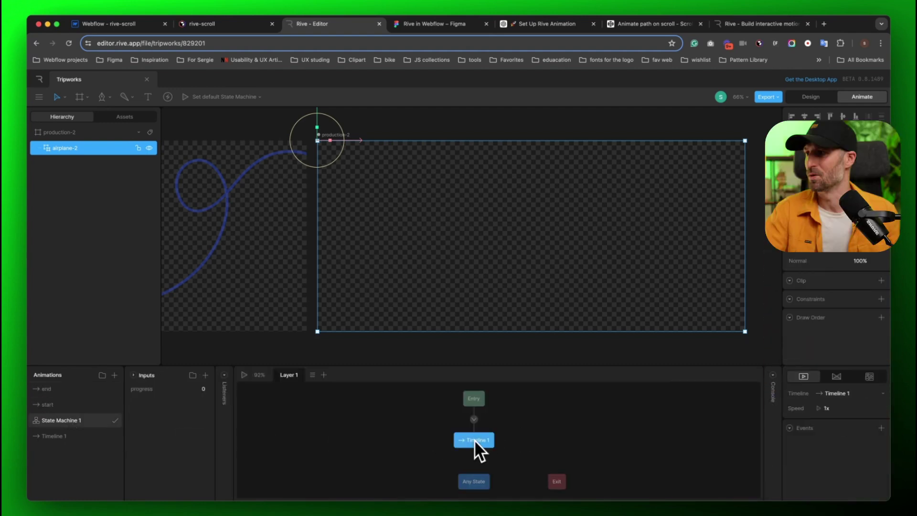
pyautogui.click(835, 378)
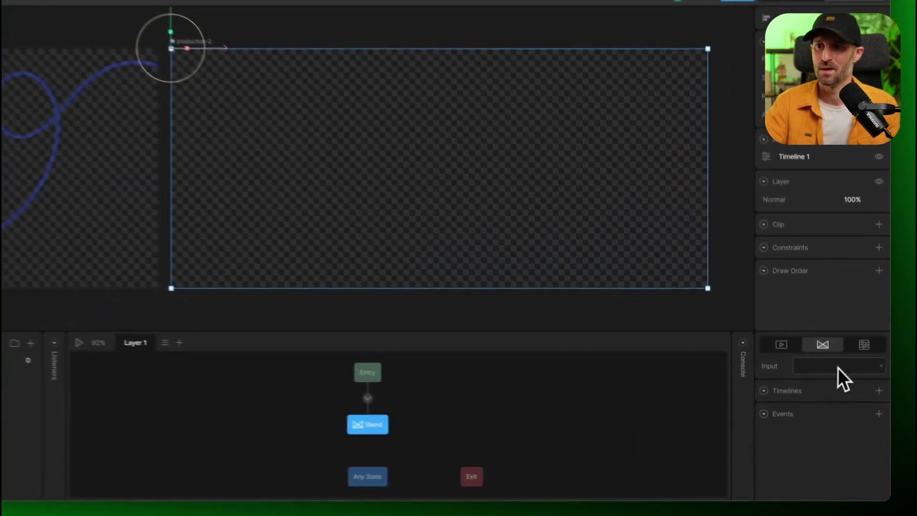
pyautogui.click(815, 393)
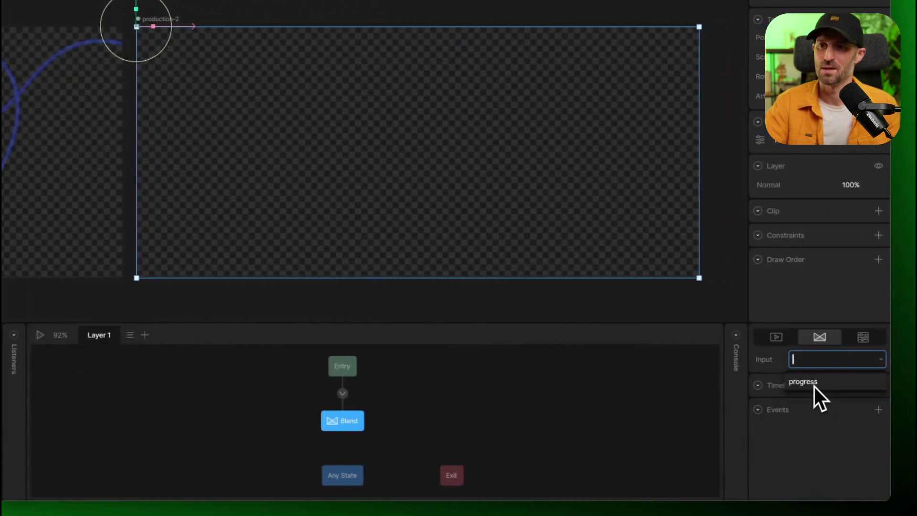
pyautogui.click(807, 382)
# - Add the start timeline at 0 and the end timeline at 100 to the blend state
pyautogui.click(877, 386)
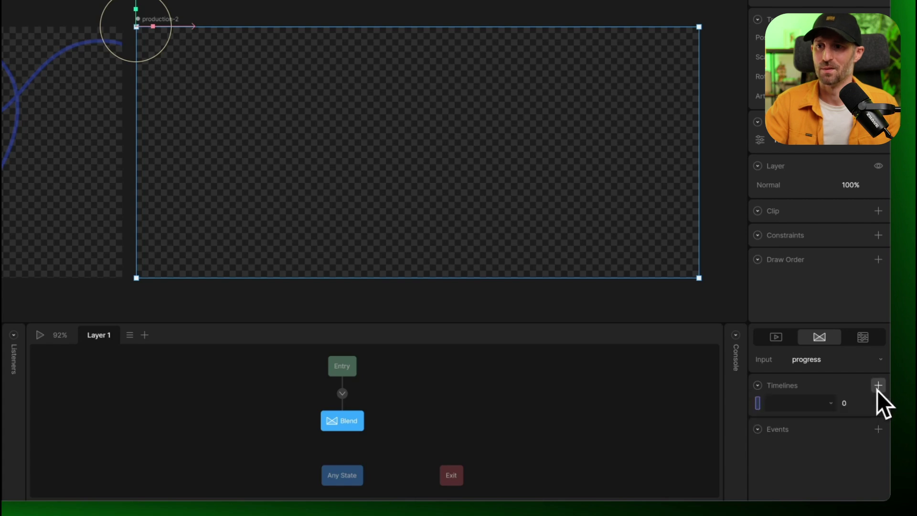
pyautogui.click(807, 410)
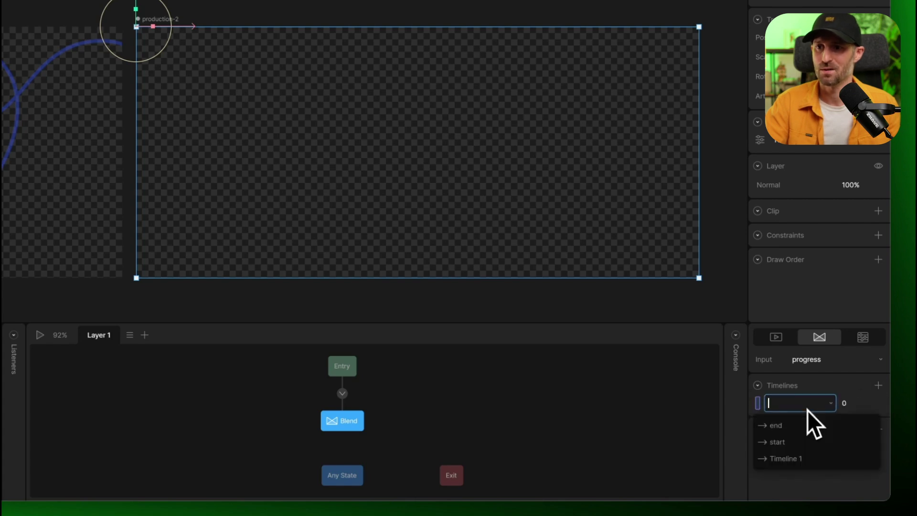
pyautogui.click(786, 443)
pyautogui.click(879, 389)
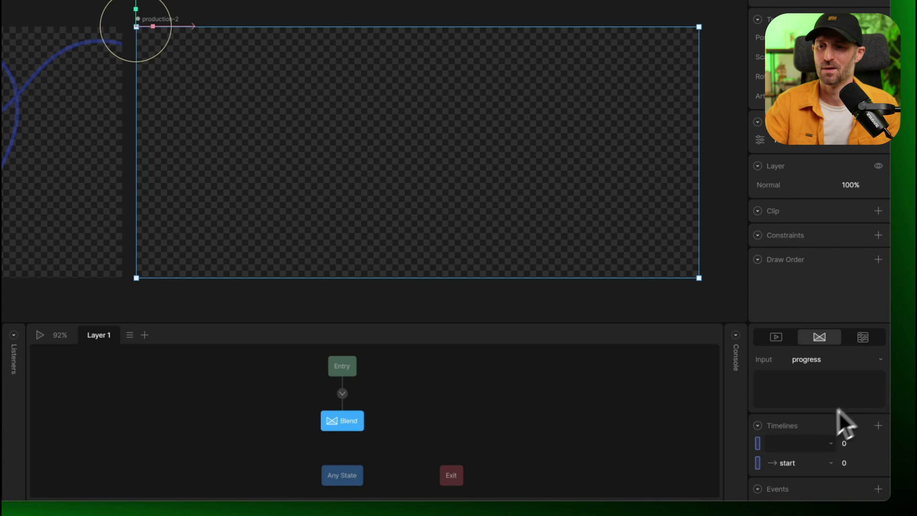
pyautogui.click(830, 445)
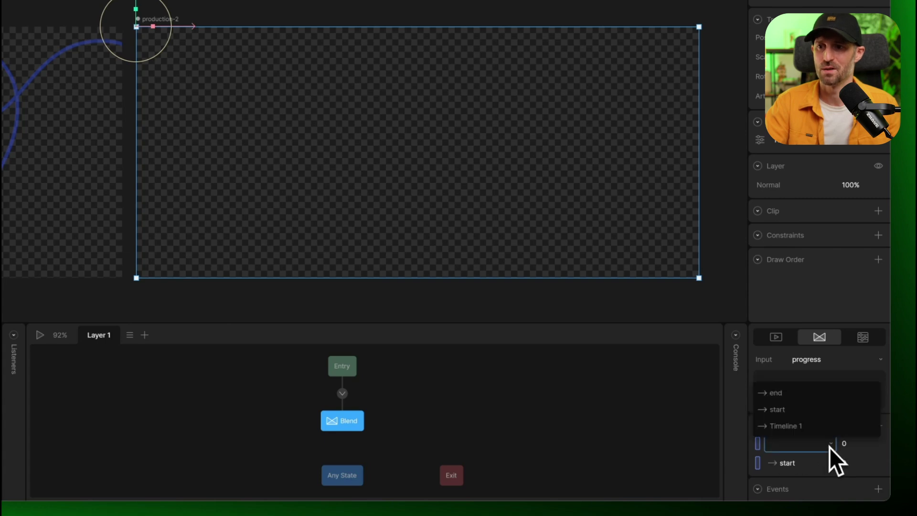
pyautogui.click(792, 396)
pyautogui.click(850, 465)
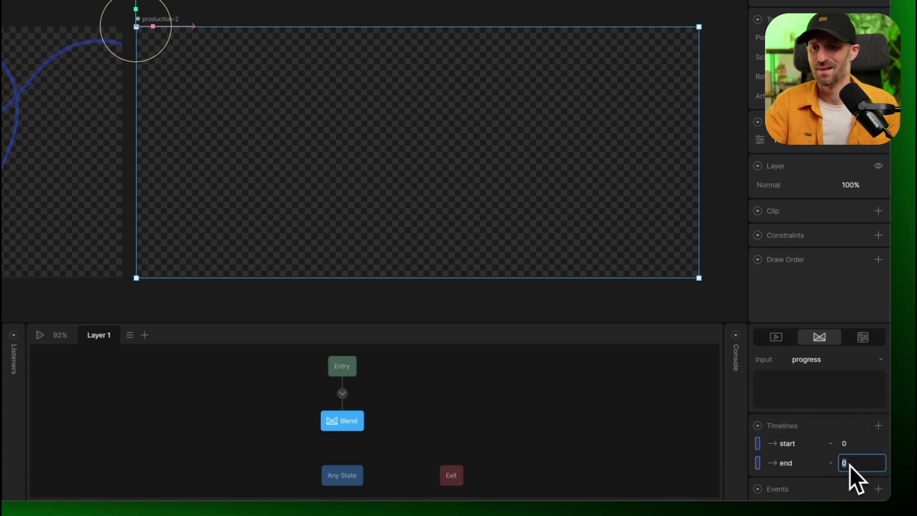
pyautogui.write('100')
pyautogui.press('Return')
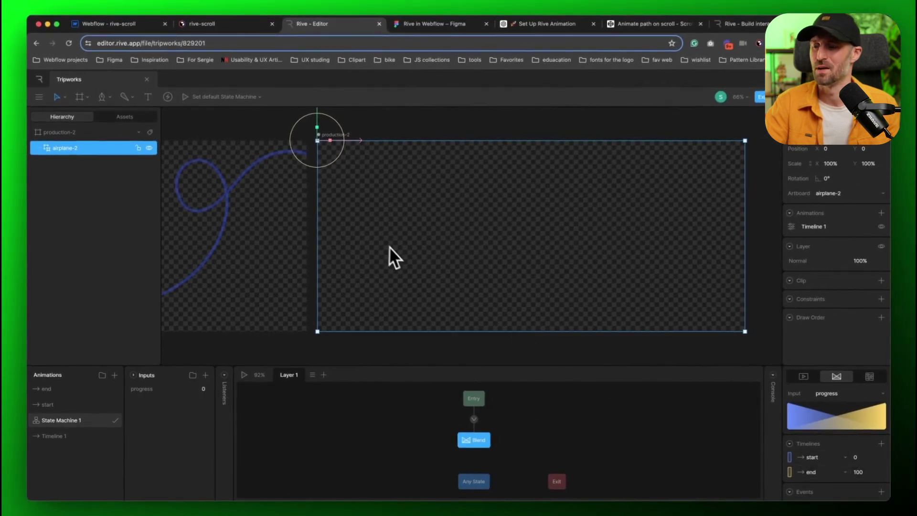
# - Play State Machine 1 and scrub the progress input up and back to 0 to test the blend
pyautogui.click(244, 375)
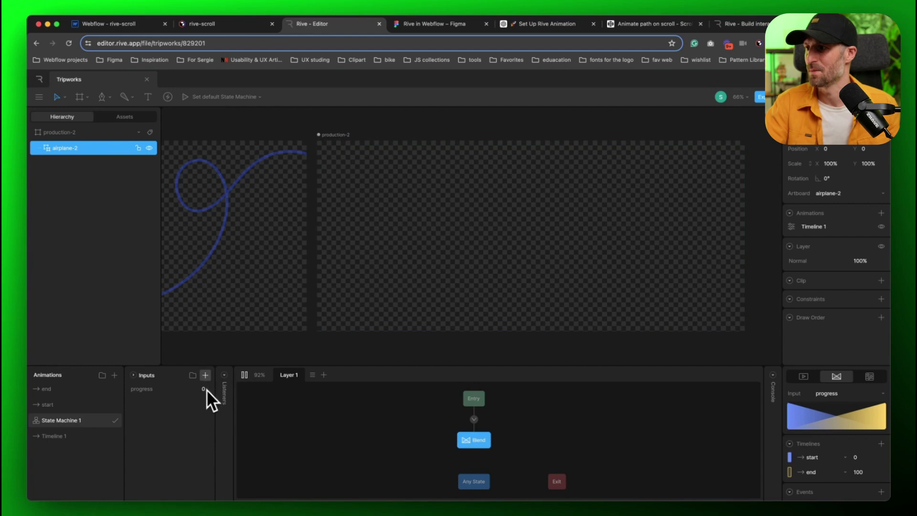
pyautogui.moveTo(205, 389); pyautogui.dragTo(214, 357)
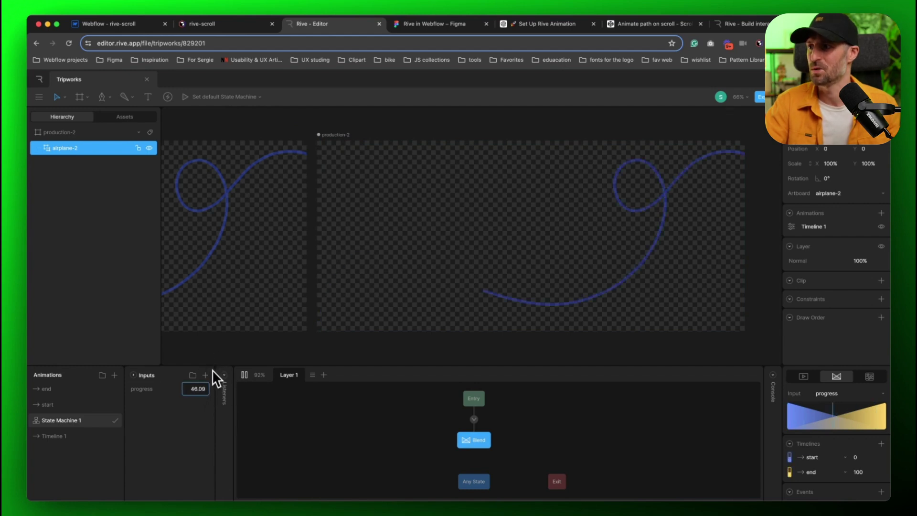
pyautogui.moveTo(208, 385); pyautogui.dragTo(207, 391)
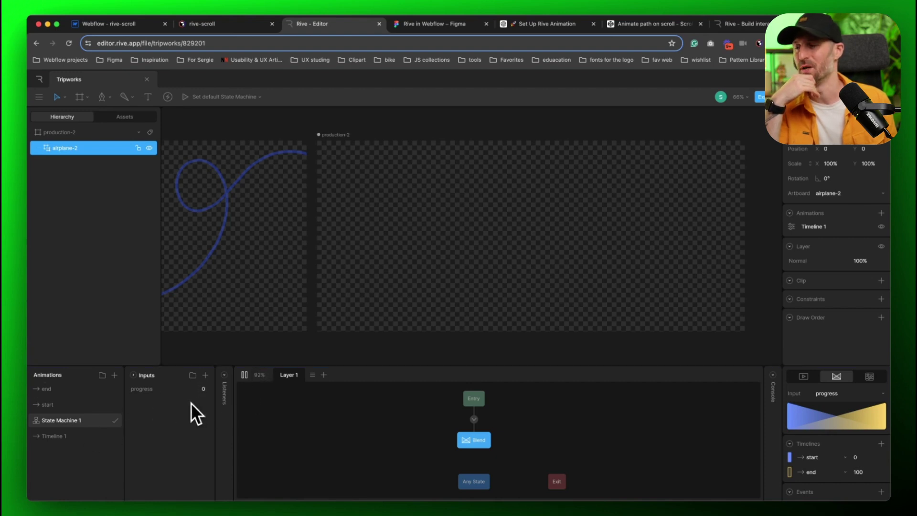
pyautogui.hscroll(-5, 336, 333)
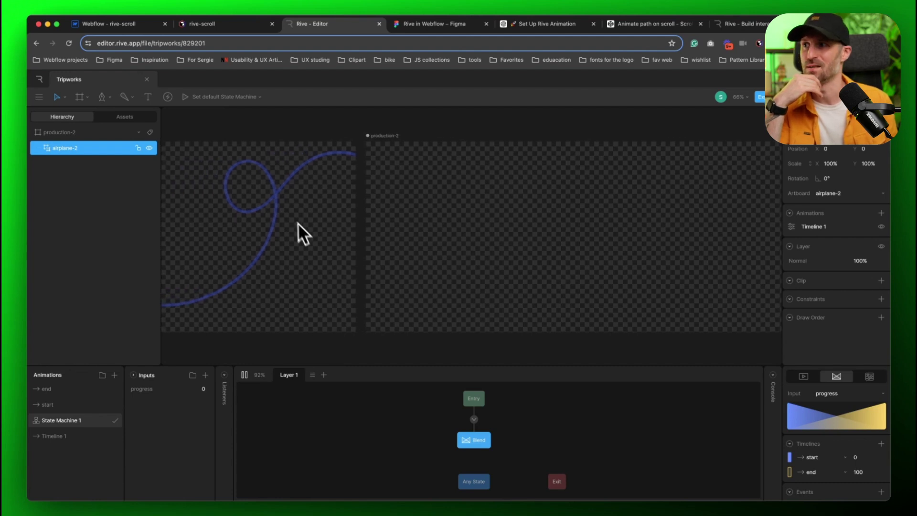
pyautogui.hscroll(-10, 307, 233)
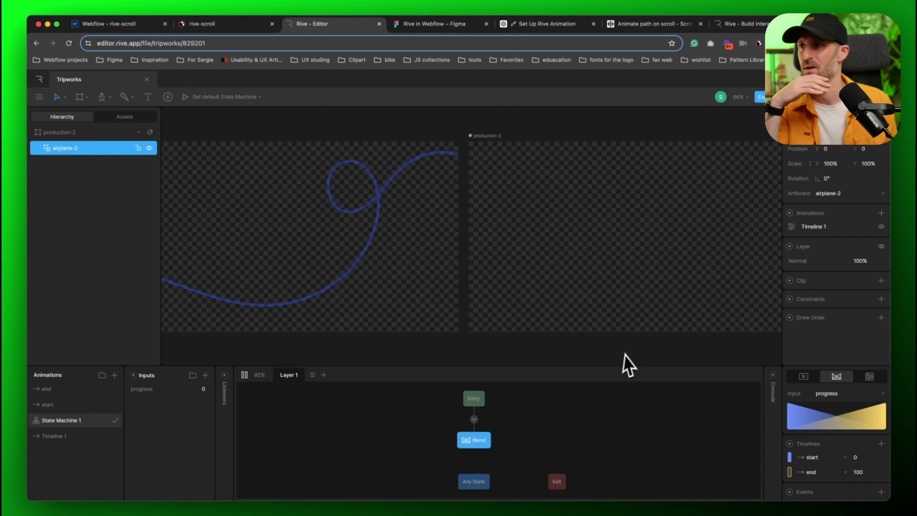
pyautogui.hscroll(15, 627, 353)
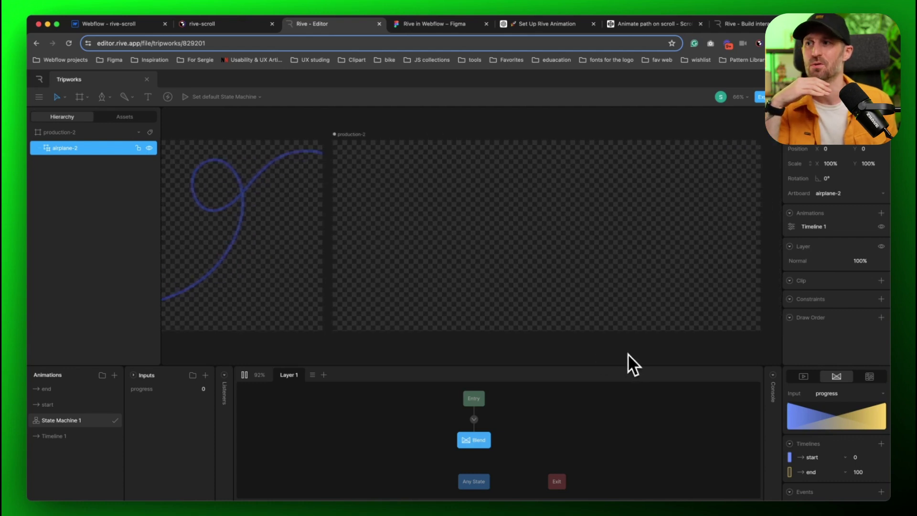
pyautogui.hscroll(1, 627, 354)
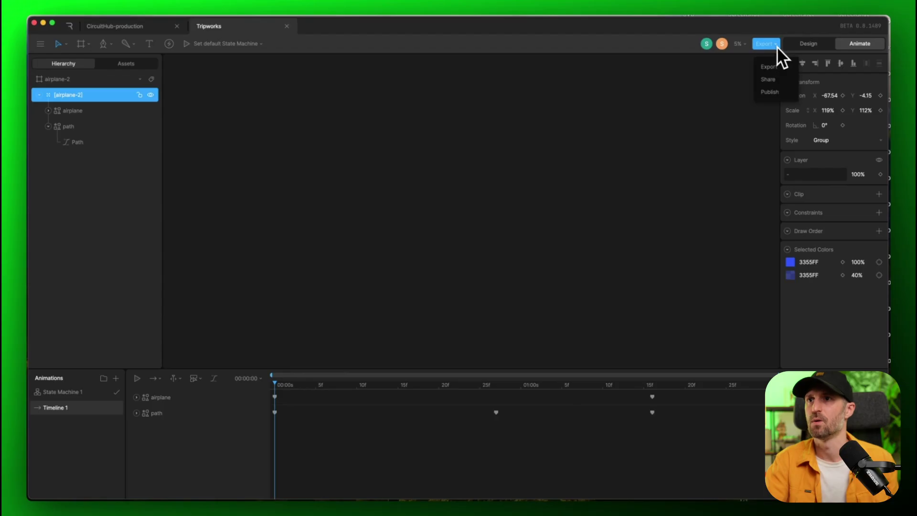
# - Export the Rive file to Downloads under the name airplane-2.riv.txt
pyautogui.click(771, 67)
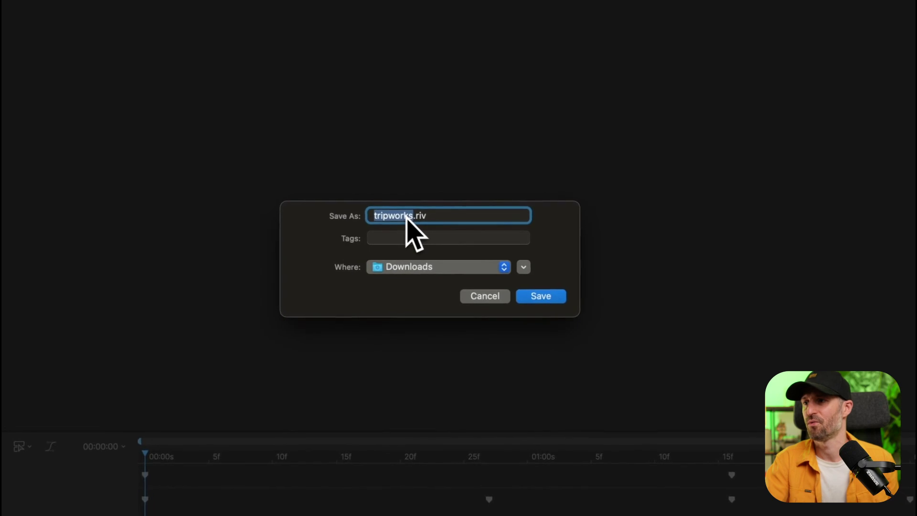
pyautogui.write('airplane-2')
pyautogui.press('Right')
pyautogui.press('Right')
pyautogui.press('Right')
pyautogui.press('Right')
pyautogui.write('.')
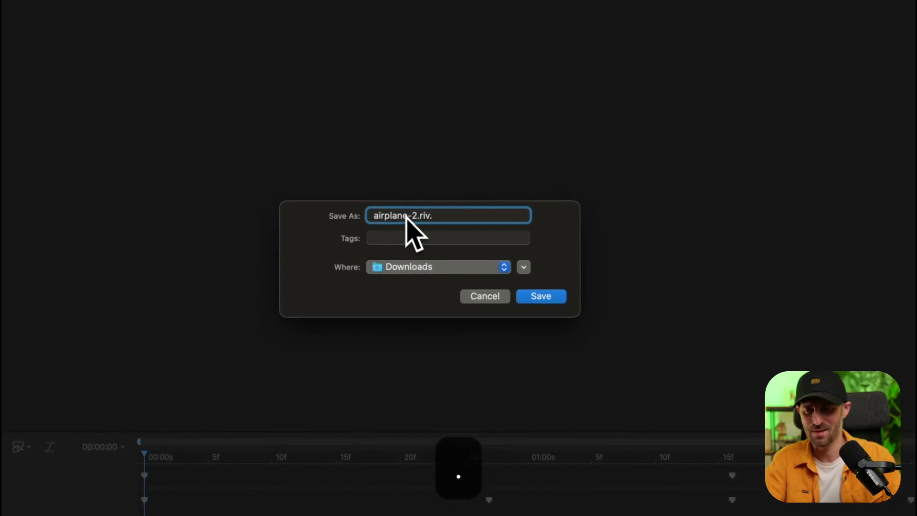
pyautogui.write('txt')
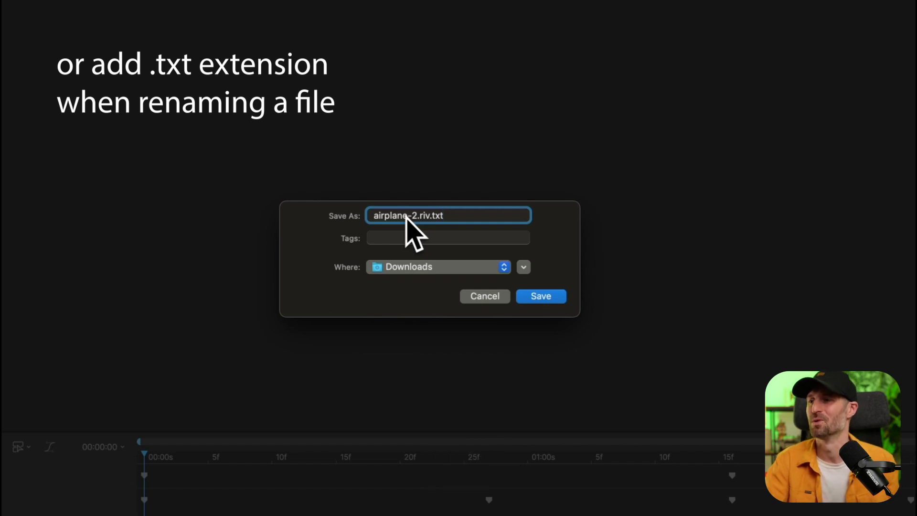
pyautogui.click(533, 298)
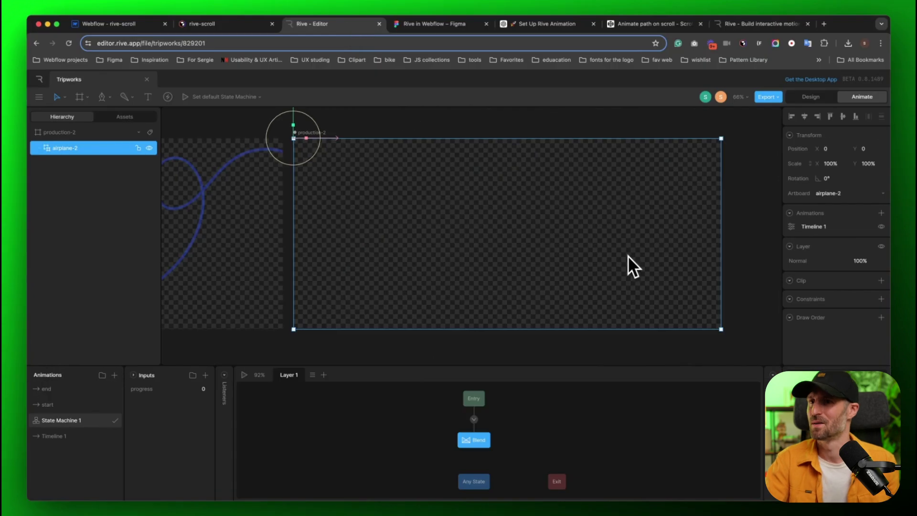
# - Switch to the Webflow project, upload airplane-2.riv.txt to the site assets and copy its asset link
pyautogui.click(119, 24)
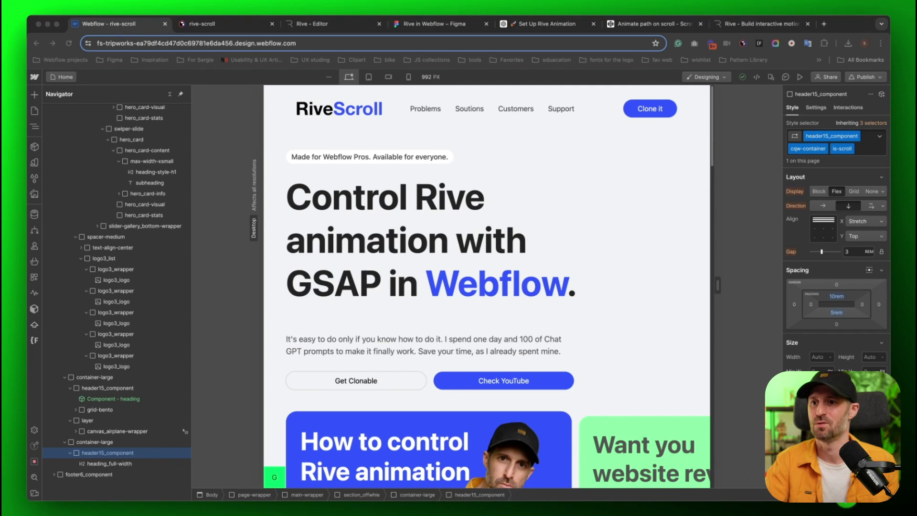
pyautogui.click(639, 439)
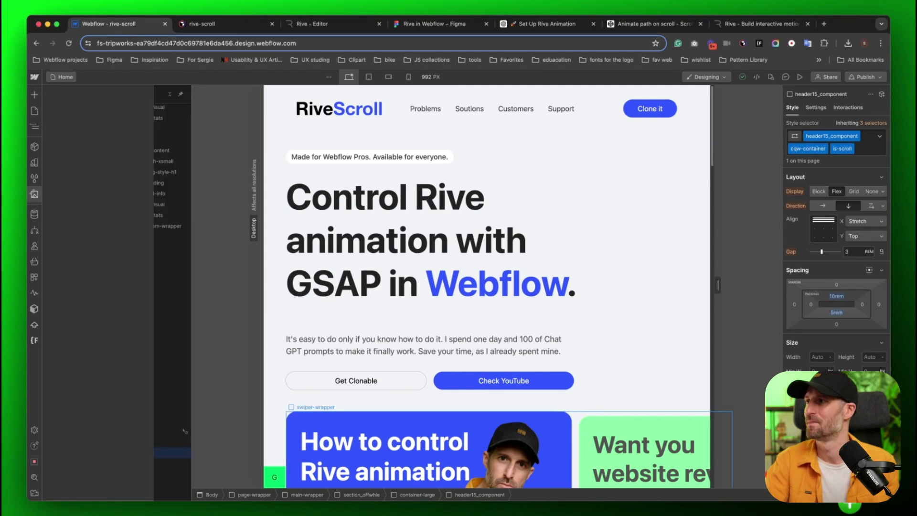
pyautogui.moveTo(242, 279); pyautogui.dragTo(71, 155)
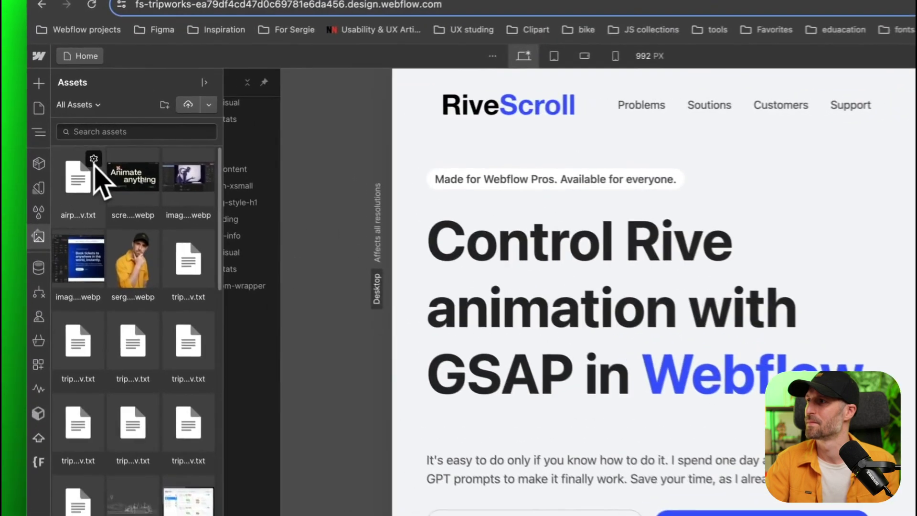
pyautogui.click(94, 159)
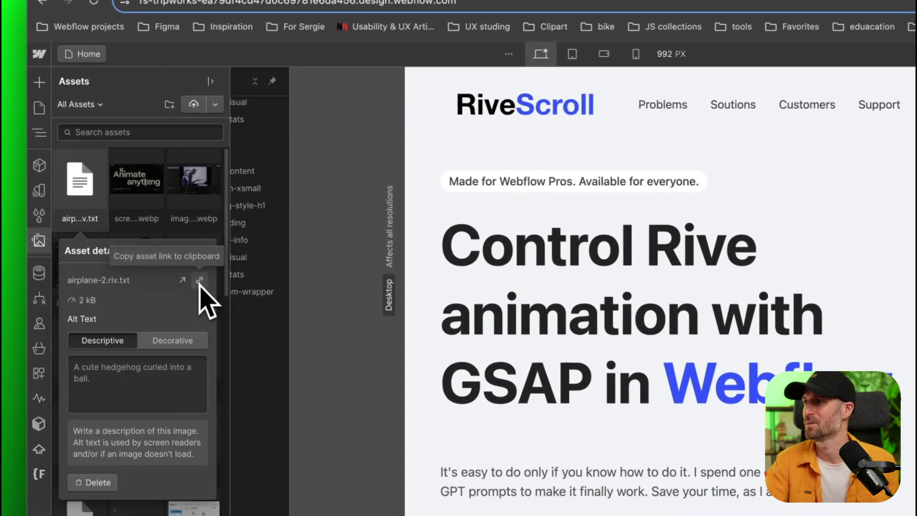
pyautogui.click(199, 280)
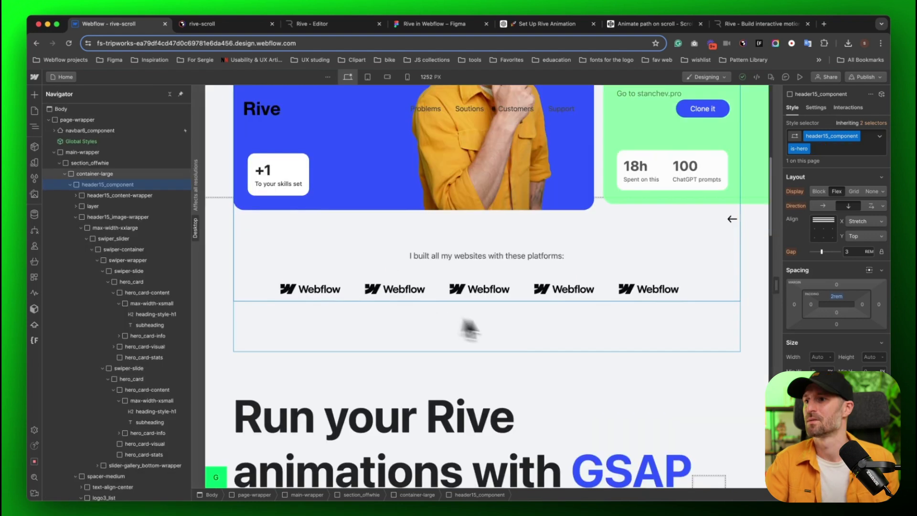
# - Add a custom Div element inside the canvas_airplane-wrapper of the layer below grid-bento
pyautogui.scroll(-3, 525, 325)
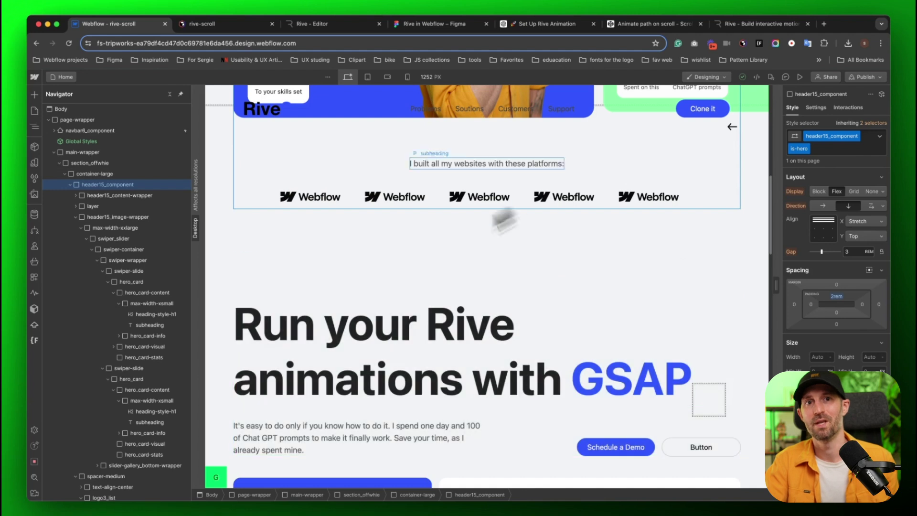
pyautogui.scroll(-5, 531, 377)
pyautogui.click(105, 455)
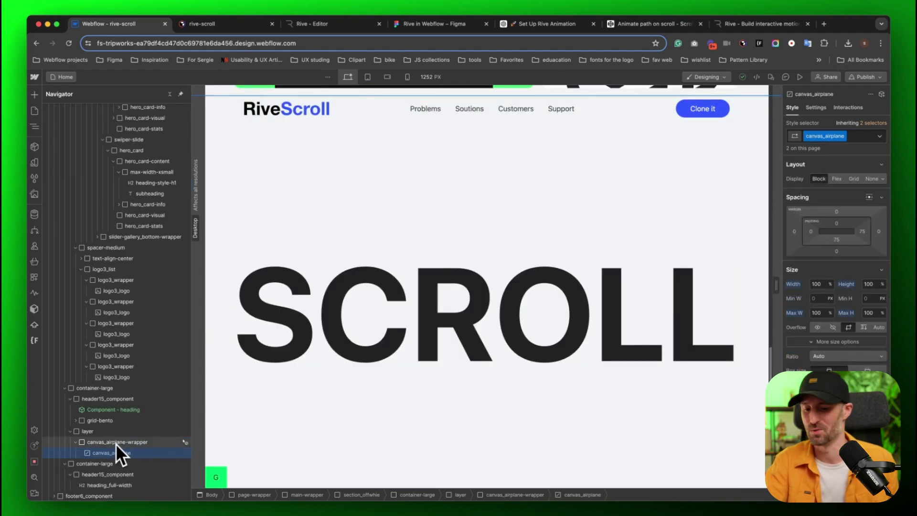
pyautogui.click(115, 443)
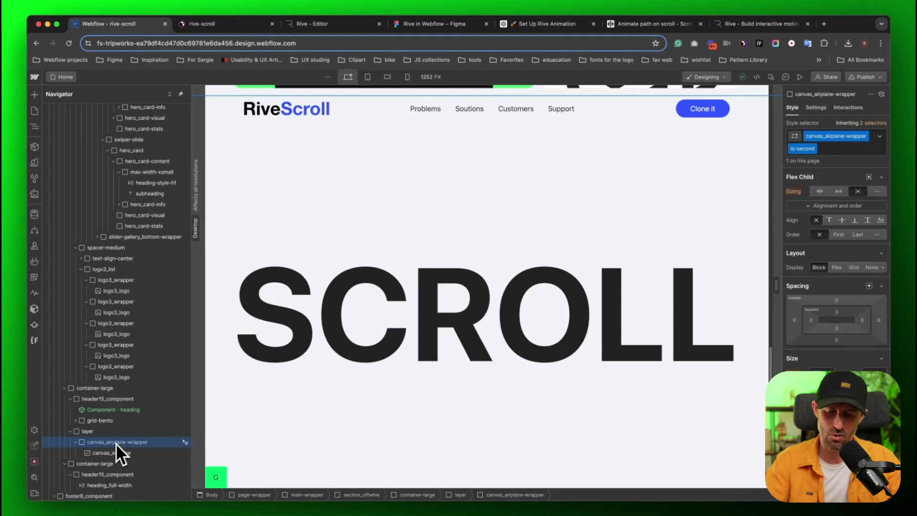
pyautogui.press('super+e')
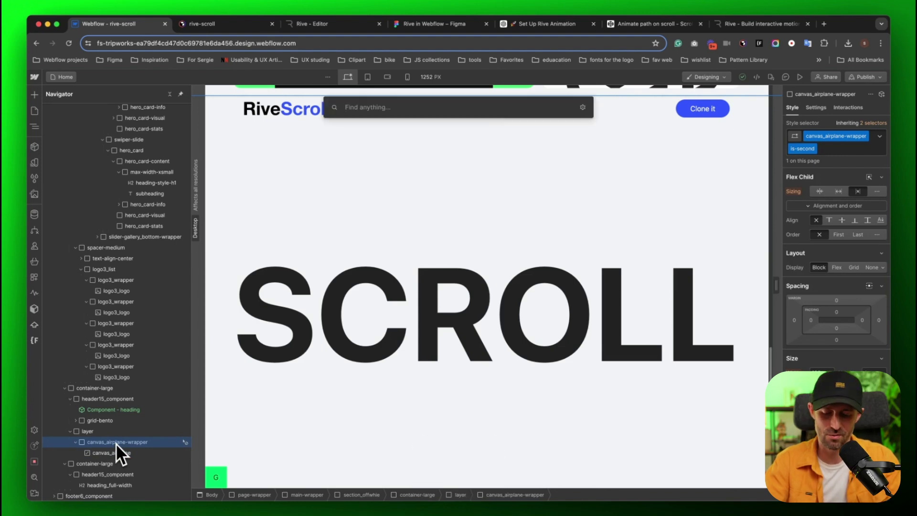
pyautogui.write('div')
pyautogui.press('Return')
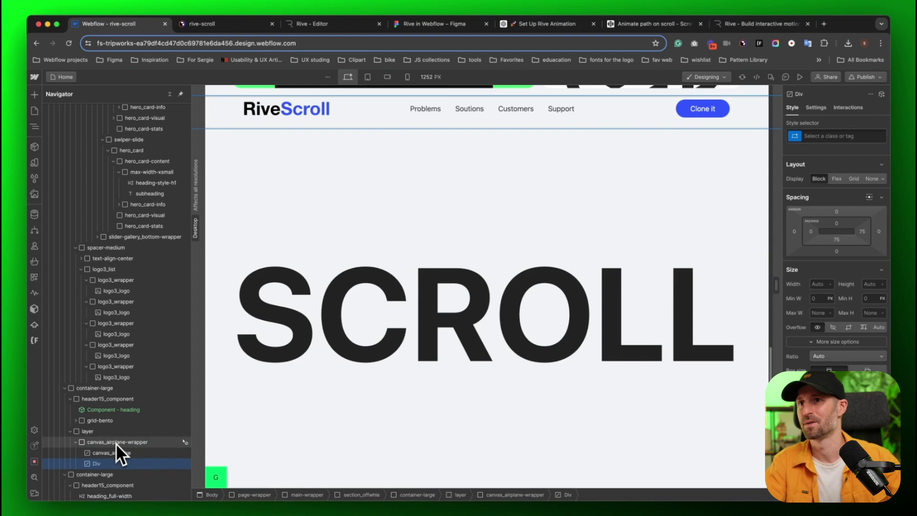
# - Apply the existing canvas_airplane class to the new Div element
pyautogui.press('super+Return')
pyautogui.write('canv')
pyautogui.press('Down')
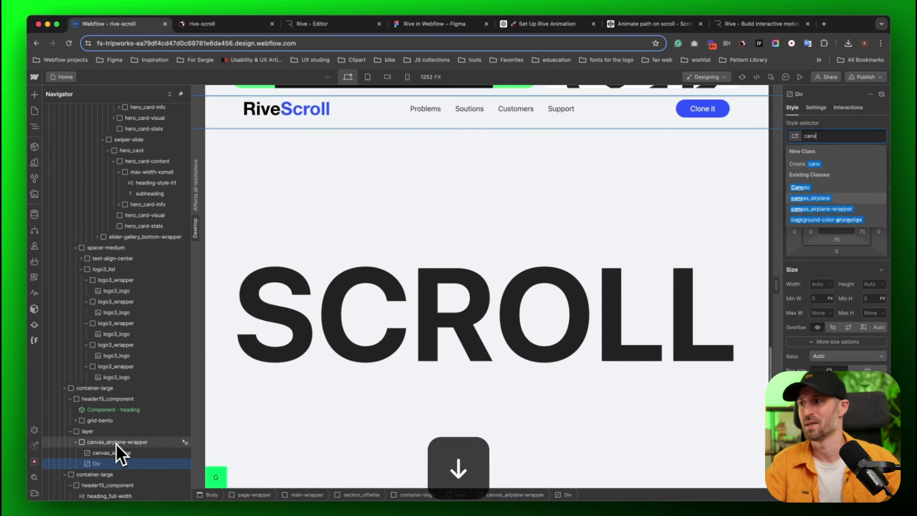
pyautogui.press('Return')
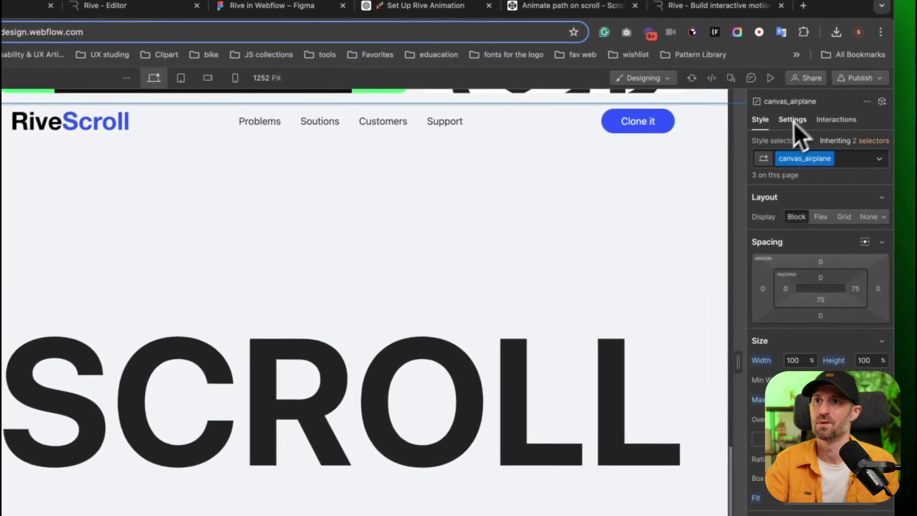
# - Change the new element's HTML tag to canvas
pyautogui.click(788, 126)
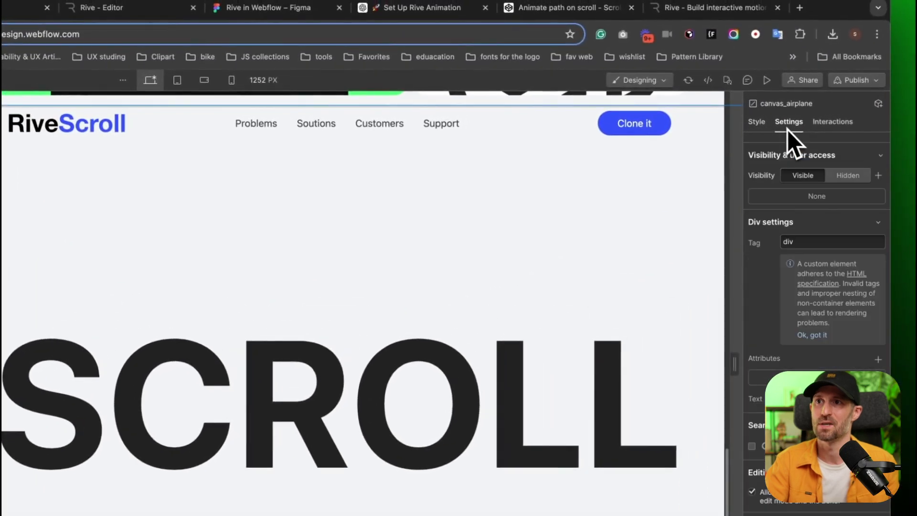
pyautogui.click(805, 243)
pyautogui.press('super+a')
pyautogui.write('canvas')
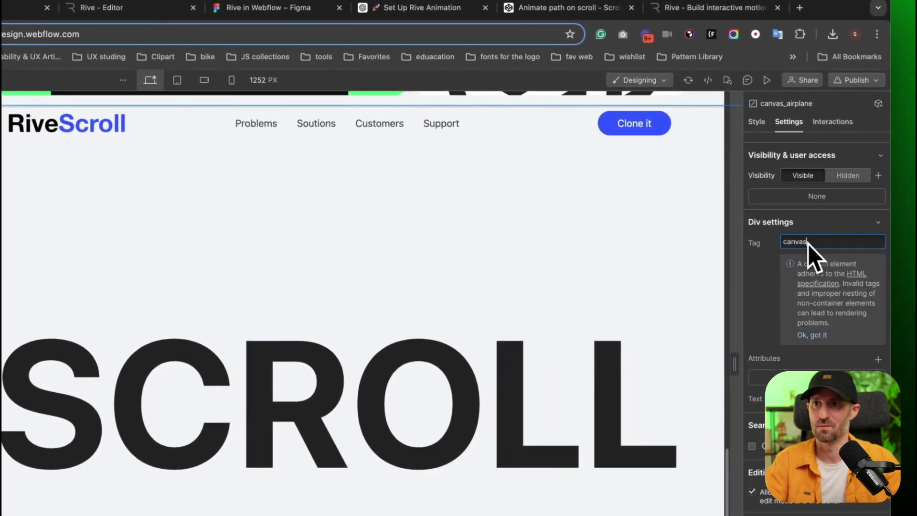
pyautogui.press('Return')
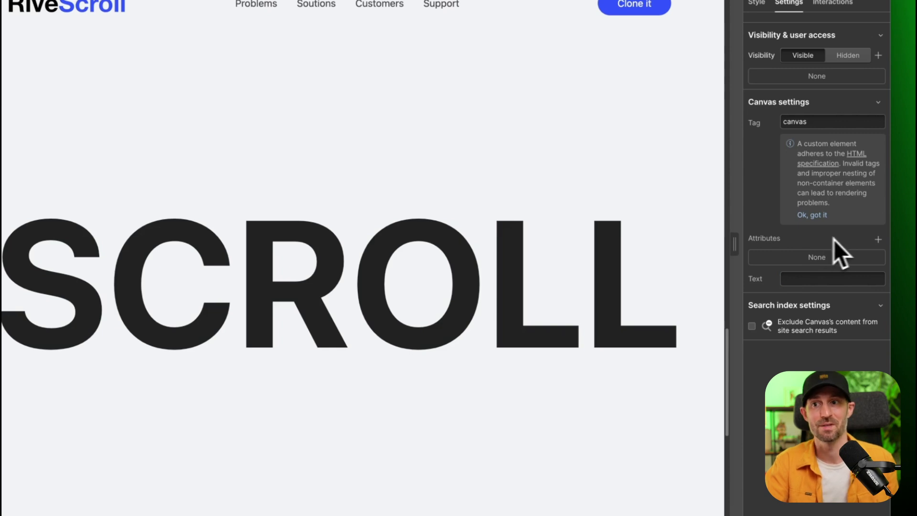
# - Add a custom attribute named id with the value airplane-2 to the canvas element
pyautogui.click(877, 239)
pyautogui.write('id')
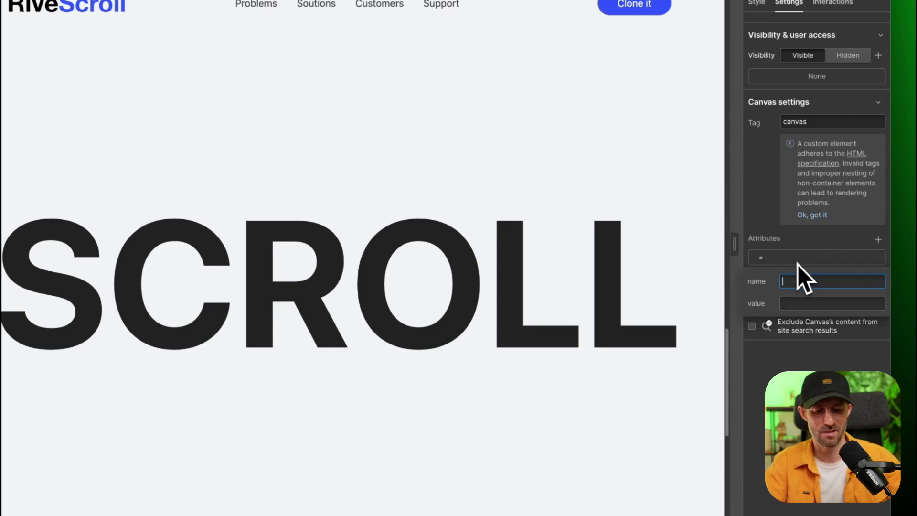
pyautogui.press('Tab')
pyautogui.write('airplane-2')
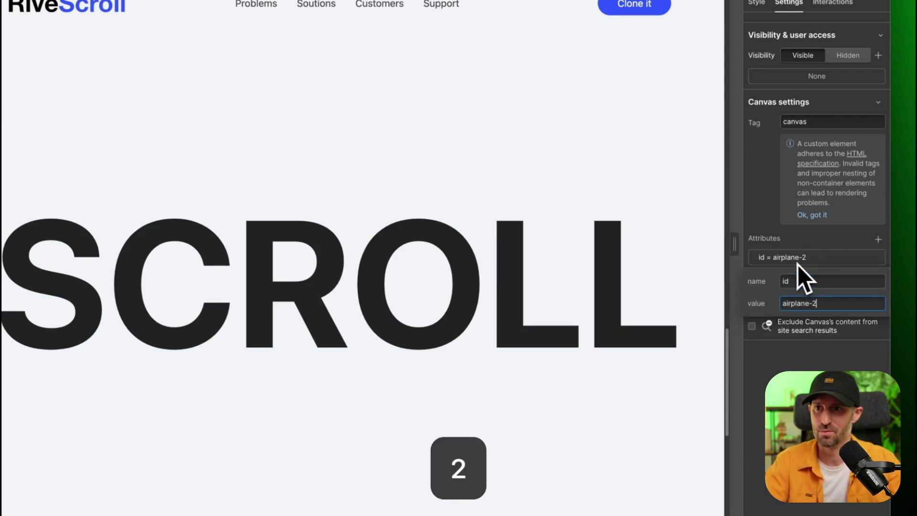
pyautogui.press('Return')
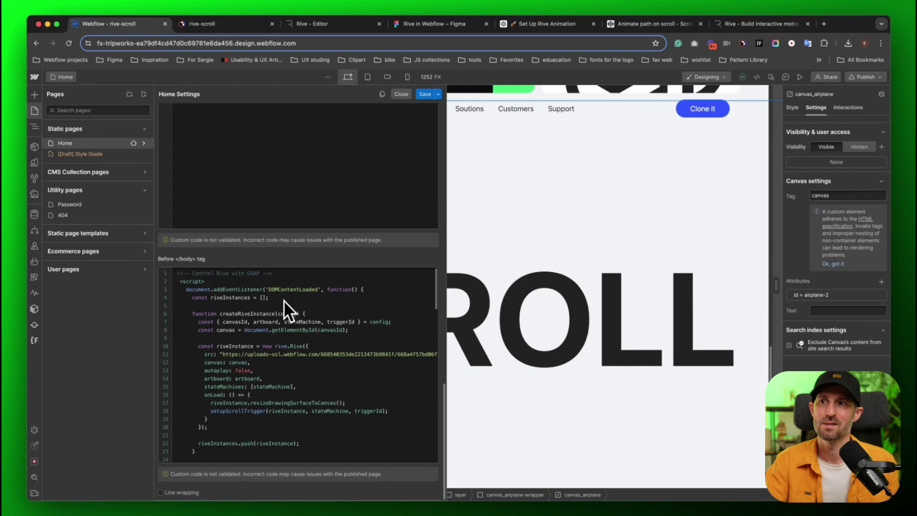
# - Examine the GSAP, ScrollTrigger and Rive script tags in the Home page's custom head code
pyautogui.scroll(10, 284, 300)
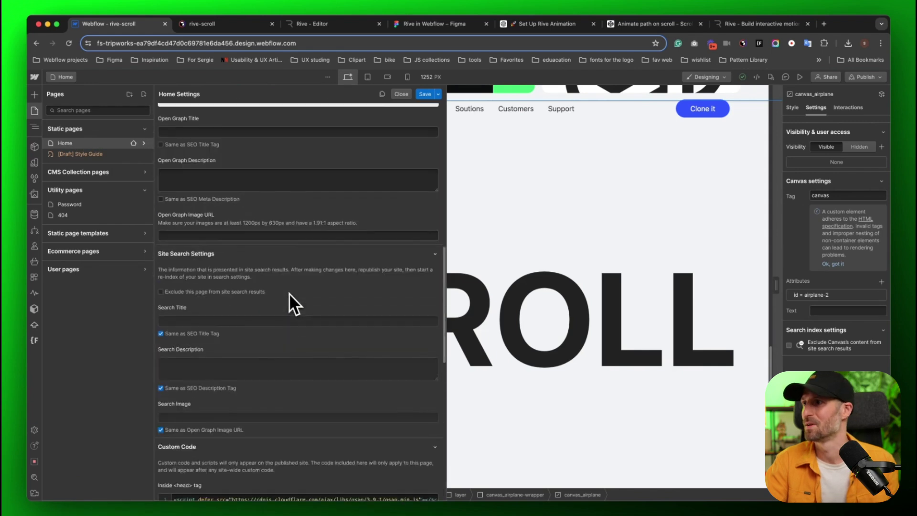
pyautogui.scroll(-5, 289, 293)
pyautogui.scroll(-3, 289, 293)
pyautogui.scroll(6, 288, 294)
pyautogui.hscroll(3, 290, 295)
pyautogui.tripleClick(422, 266)
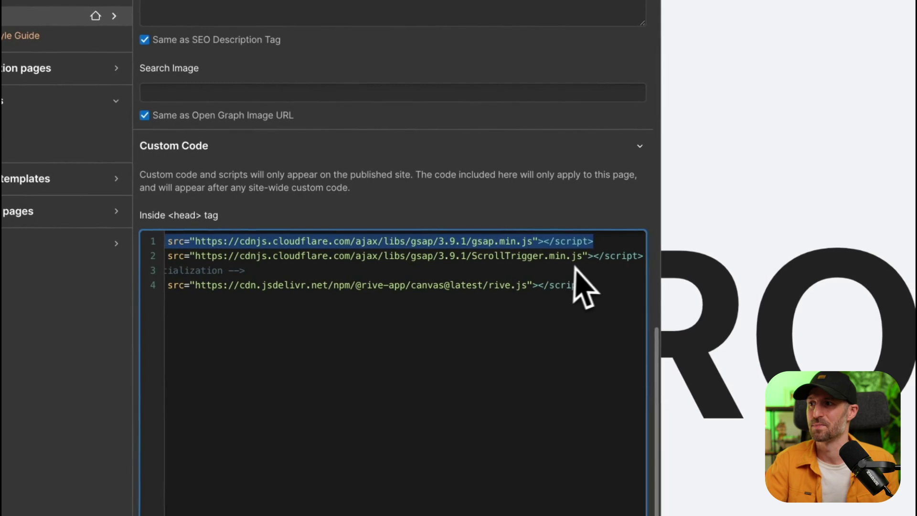
pyautogui.moveTo(640, 255); pyautogui.dragTo(50, 263)
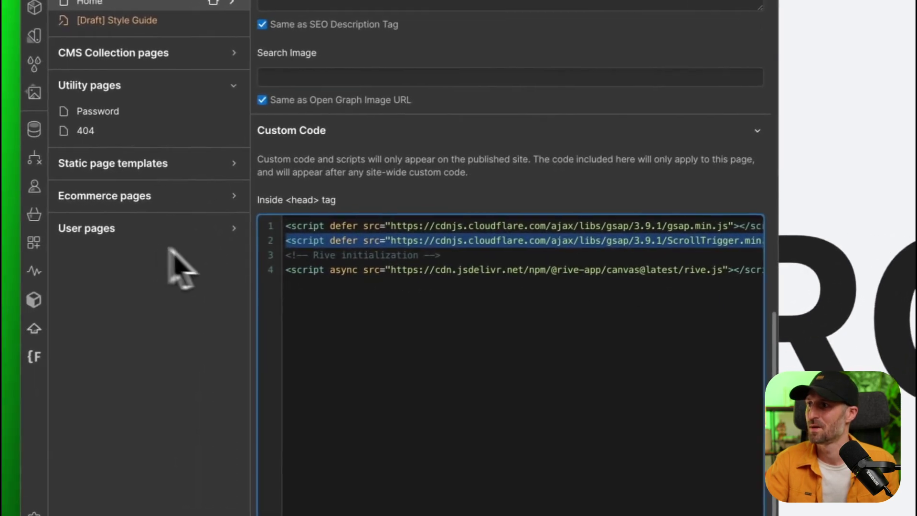
pyautogui.click(362, 271)
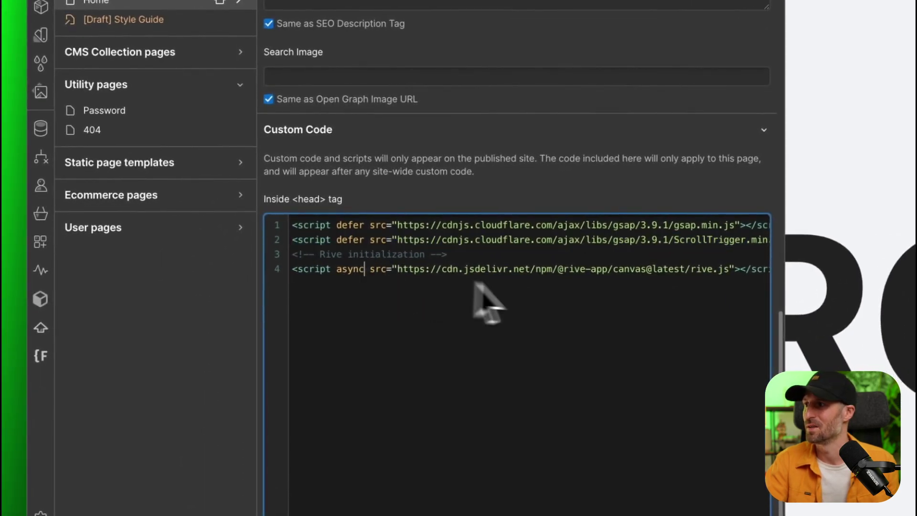
pyautogui.press('End')
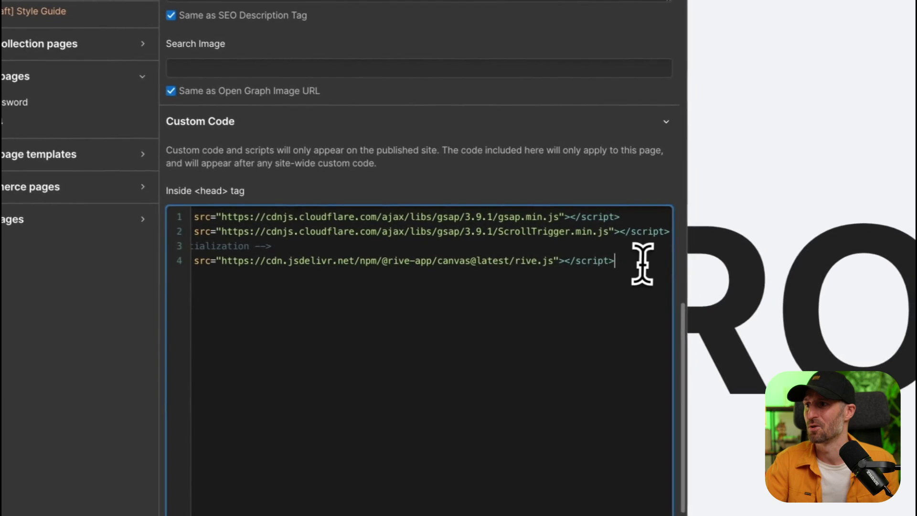
pyautogui.hotkey('ctrl', 'a')
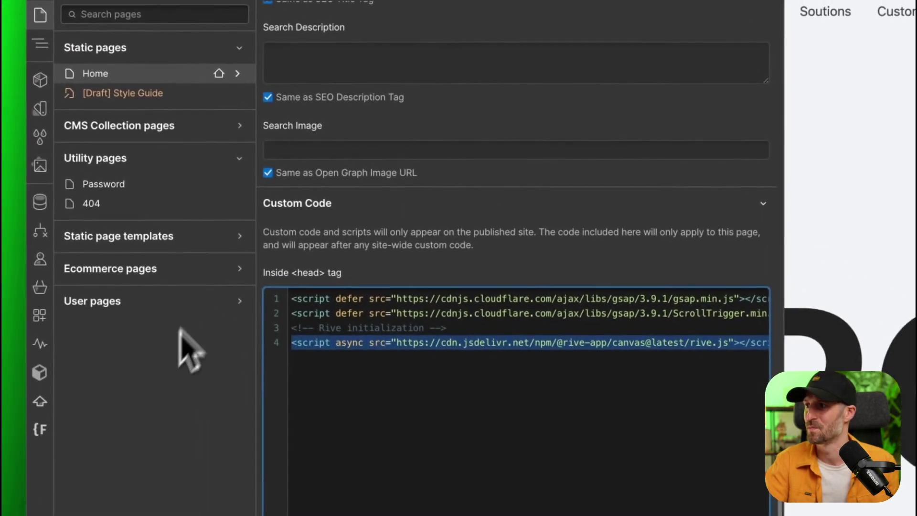
# - Replace the async attribute with defer in the Rive script tag of the Home page's head code
pyautogui.click(419, 426)
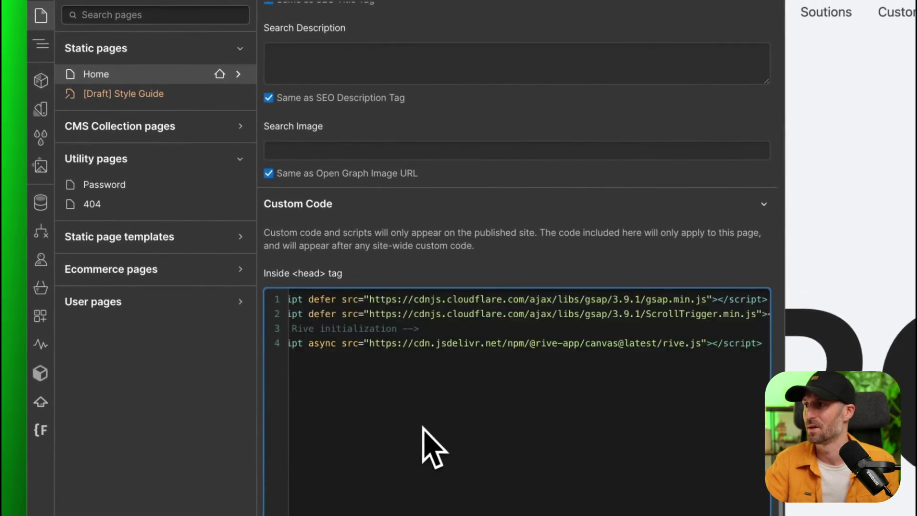
pyautogui.scroll(-5, 422, 426)
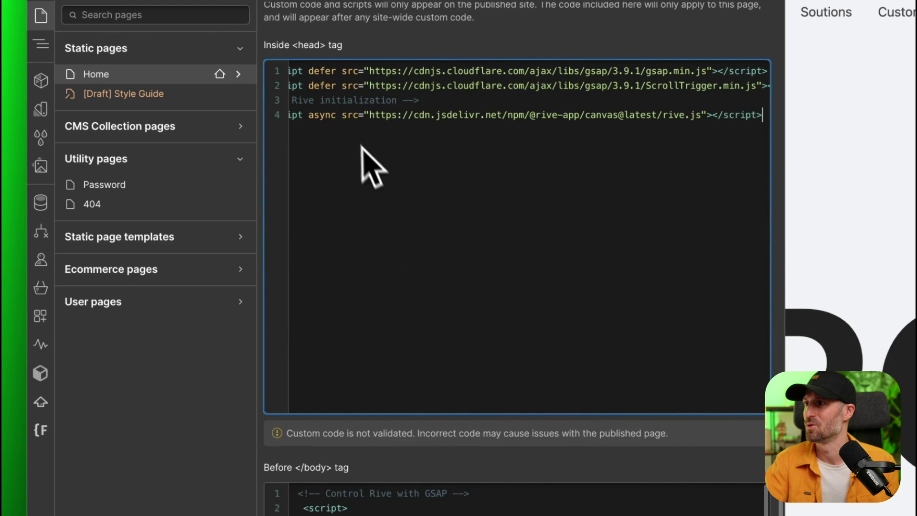
pyautogui.click(320, 70)
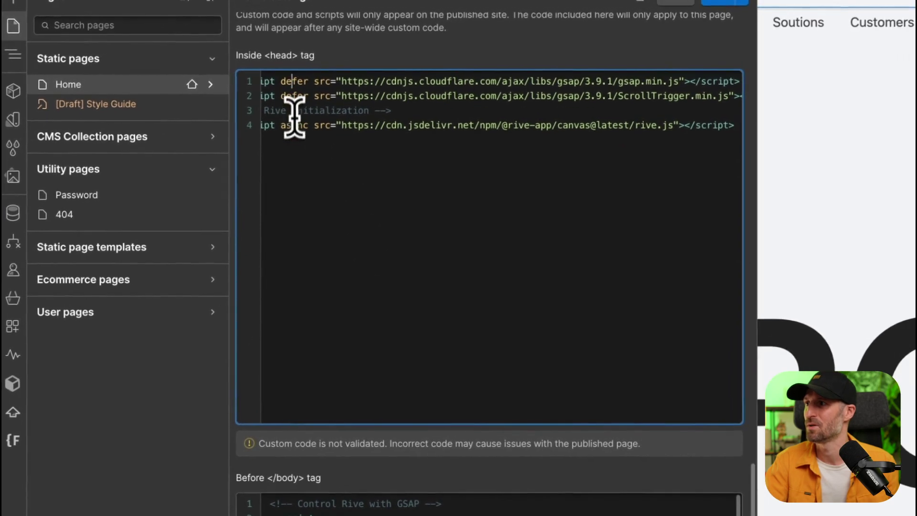
pyautogui.press('super+c')
pyautogui.doubleClick(289, 125)
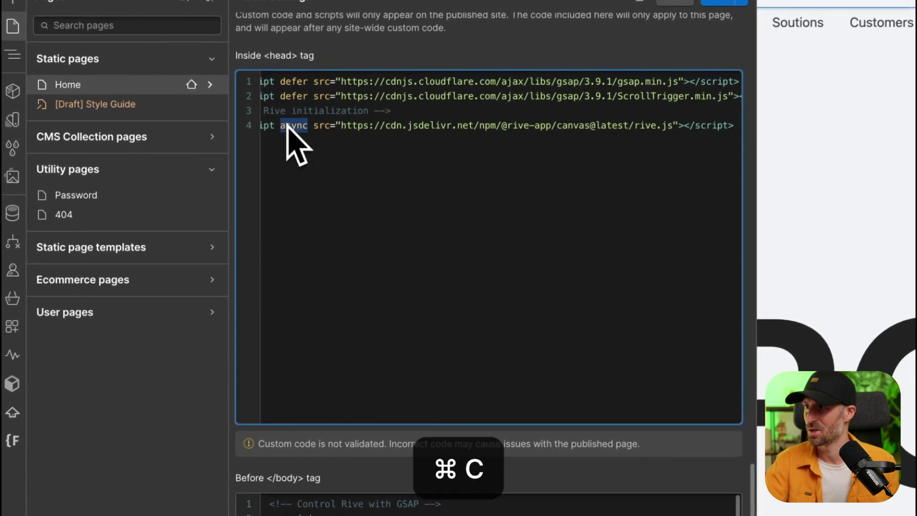
pyautogui.press('super+v')
pyautogui.click(485, 237)
# - Examine the Control Rive with GSAP script in the code before the closing body tag, including its DOMContentLoaded listener and riveInstances array
pyautogui.scroll(-4, 484, 237)
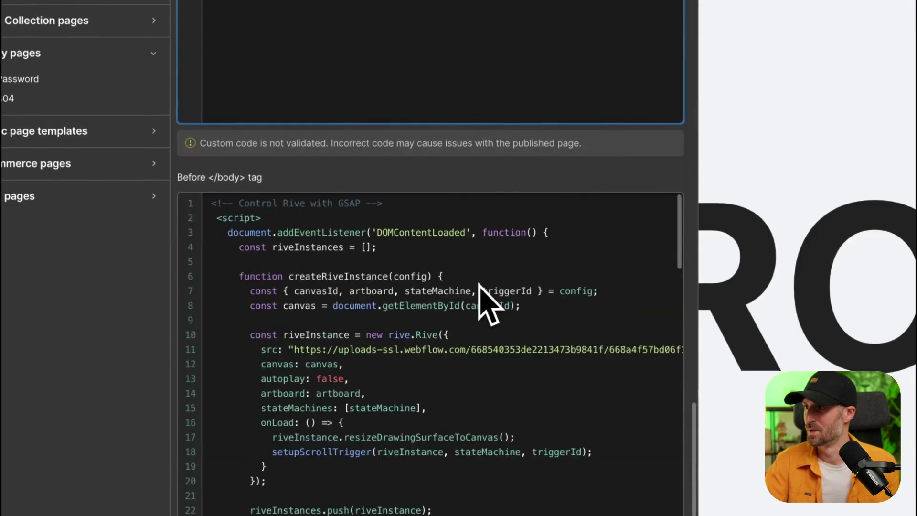
pyautogui.moveTo(234, 204); pyautogui.dragTo(428, 212)
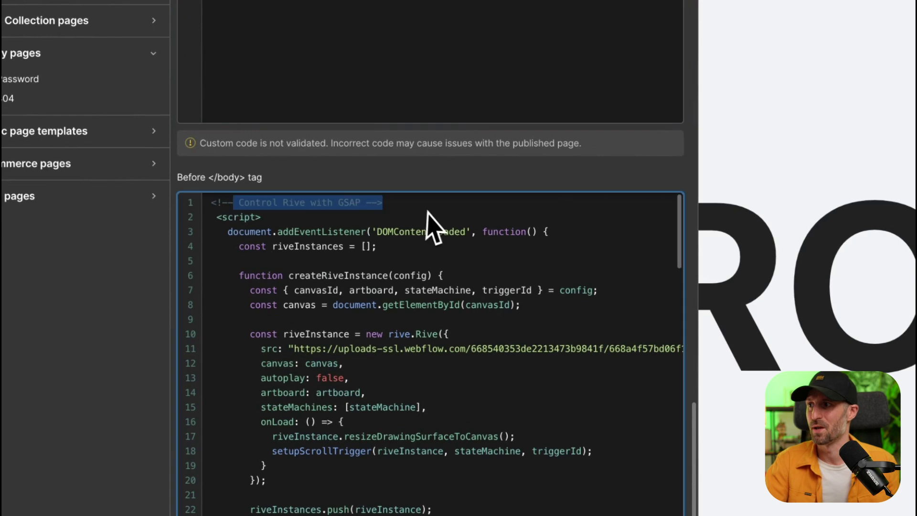
pyautogui.click(470, 226)
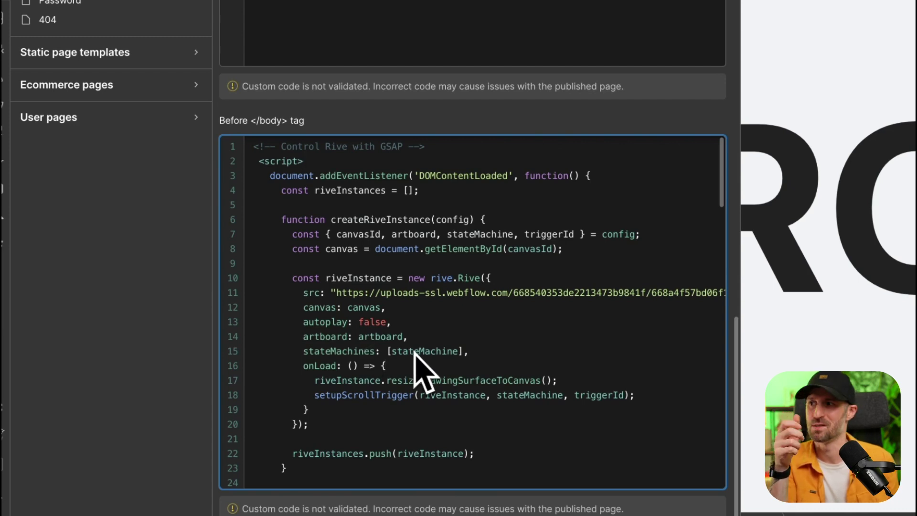
pyautogui.scroll(-2, 456, 356)
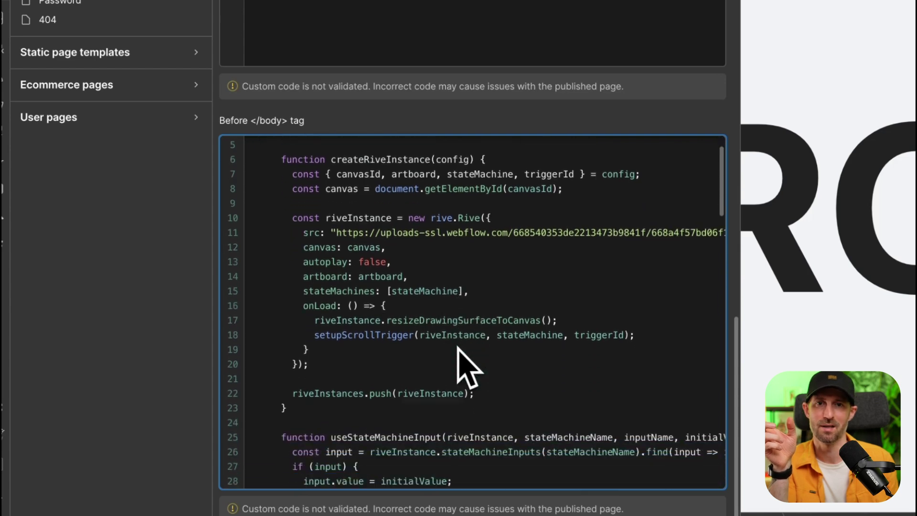
pyautogui.scroll(-2, 468, 368)
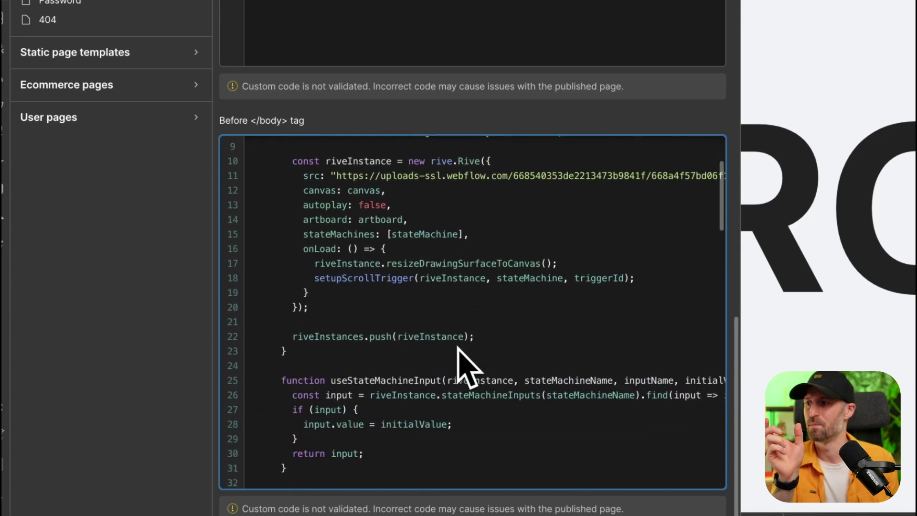
pyautogui.scroll(-5, 459, 364)
pyautogui.scroll(15, 457, 361)
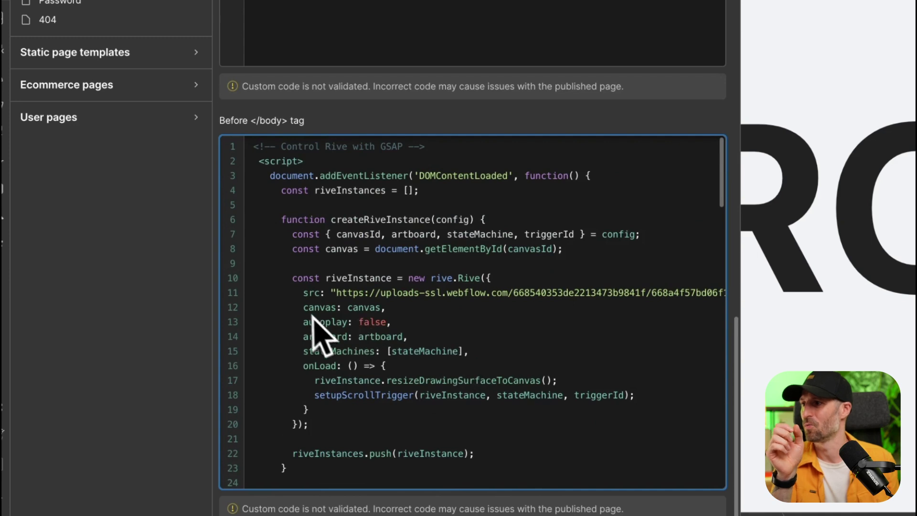
pyautogui.click(418, 191)
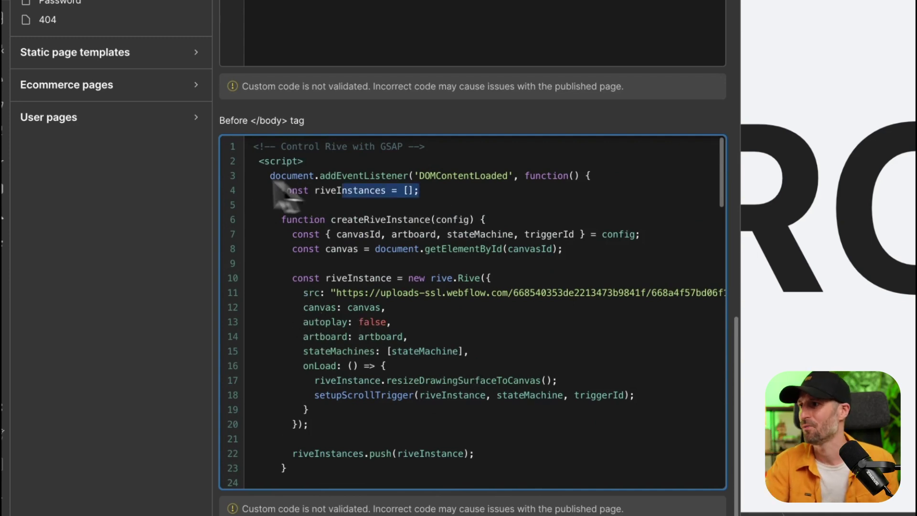
pyautogui.keyDown('shift'); pyautogui.click(225, 176); pyautogui.keyUp('shift')
pyautogui.click(415, 266)
# - Replace the Rive instance's src URL with the copied URL of the airplane-2.riv.txt file
pyautogui.scroll(-1, 461, 229)
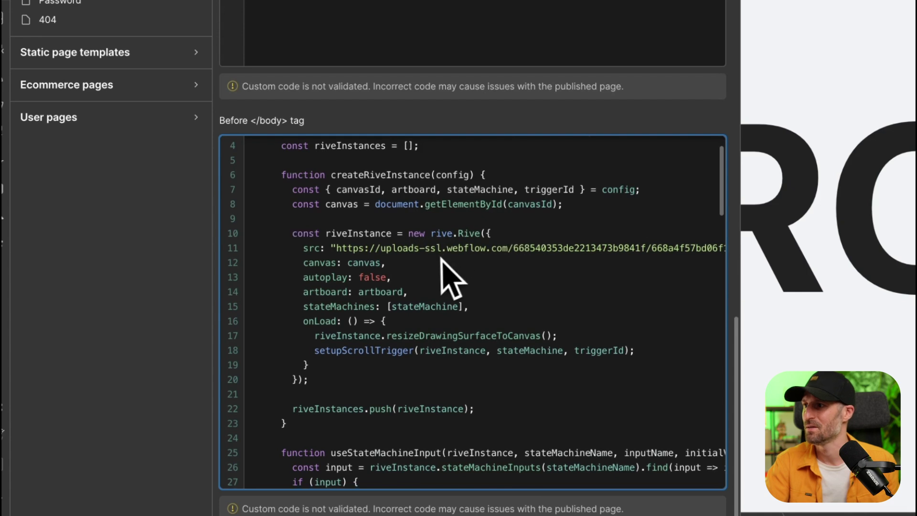
pyautogui.scroll(-3, 405, 257)
pyautogui.hscroll(1, 406, 258)
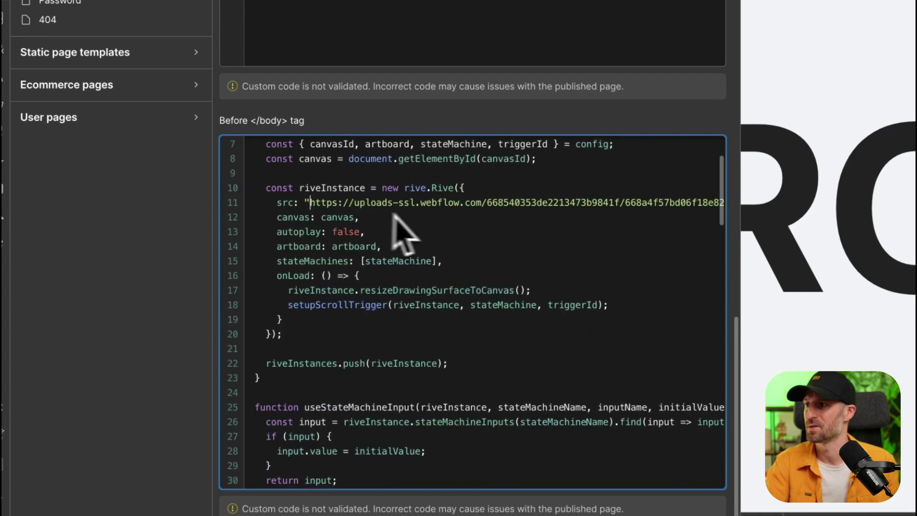
pyautogui.hscroll(5, 435, 231)
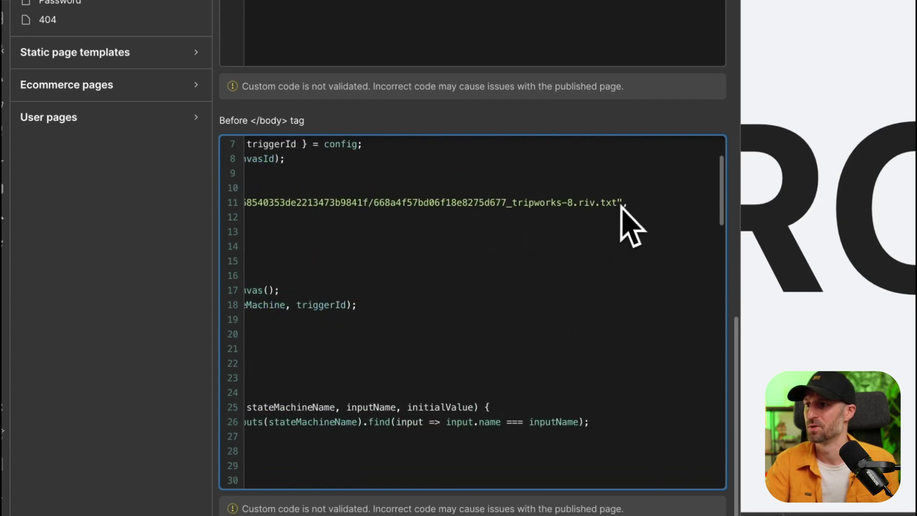
pyautogui.keyDown('shift'); pyautogui.click(617, 205); pyautogui.keyUp('shift')
pyautogui.press('super+v')
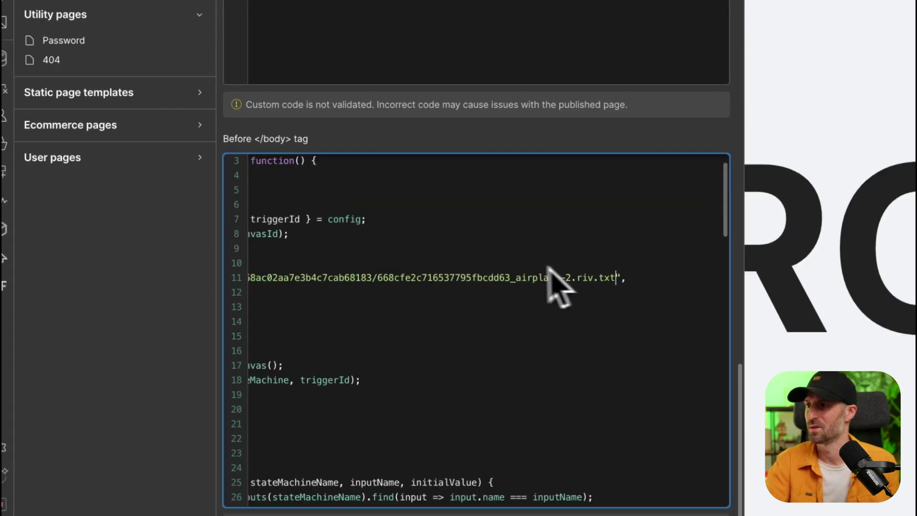
# - Examine the Rive instance's canvas, autoplay, artboard, state machine and onLoad settings in the createRiveInstance function
pyautogui.hscroll(-5, 579, 295)
pyautogui.scroll(-2, 578, 295)
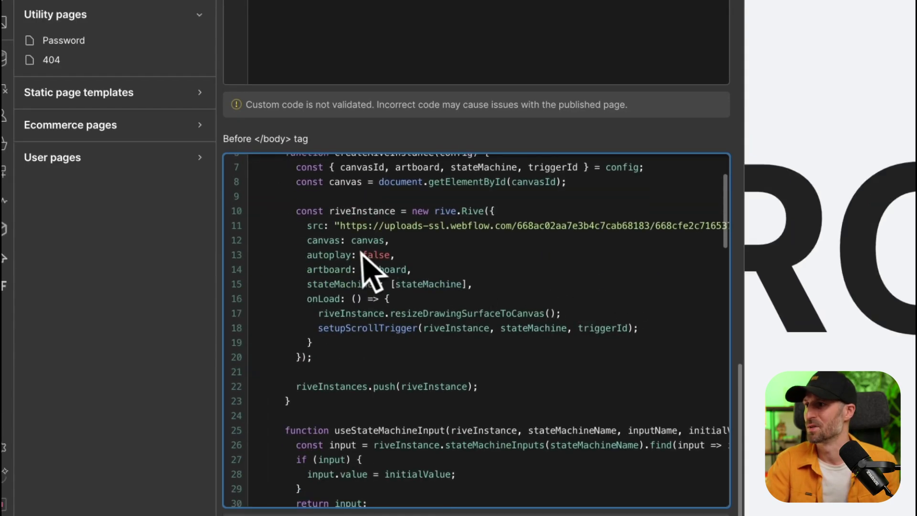
pyautogui.moveTo(329, 240); pyautogui.dragTo(420, 241)
pyautogui.scroll(3, 419, 243)
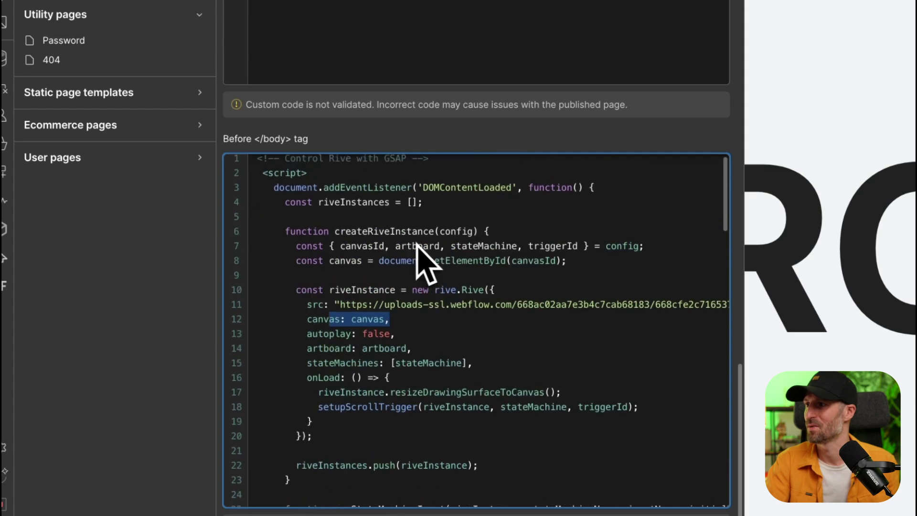
pyautogui.click(370, 329)
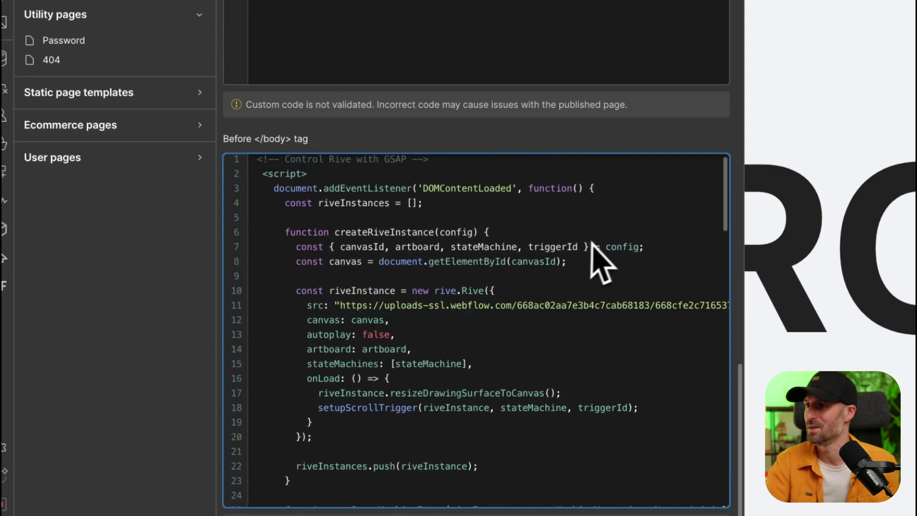
pyautogui.scroll(-2, 430, 335)
pyautogui.scroll(-2, 401, 343)
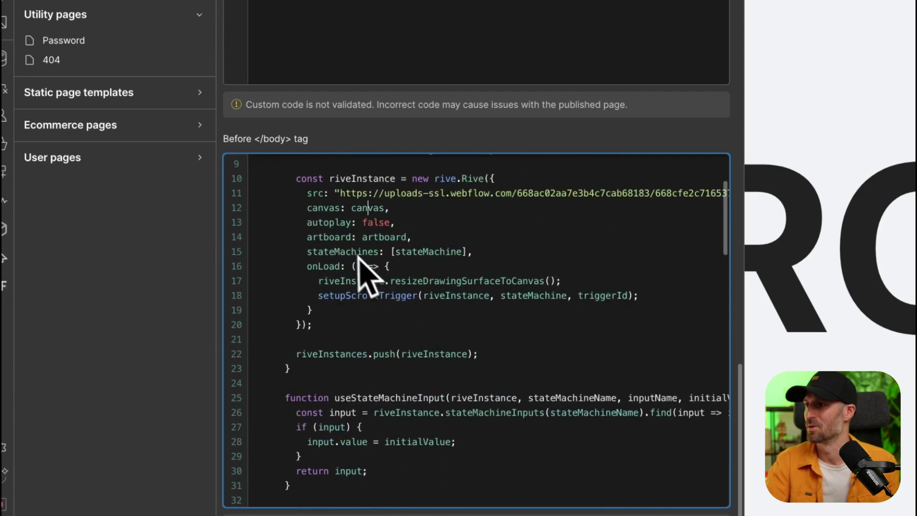
pyautogui.moveTo(324, 223); pyautogui.dragTo(349, 226)
pyautogui.moveTo(291, 178); pyautogui.dragTo(634, 308)
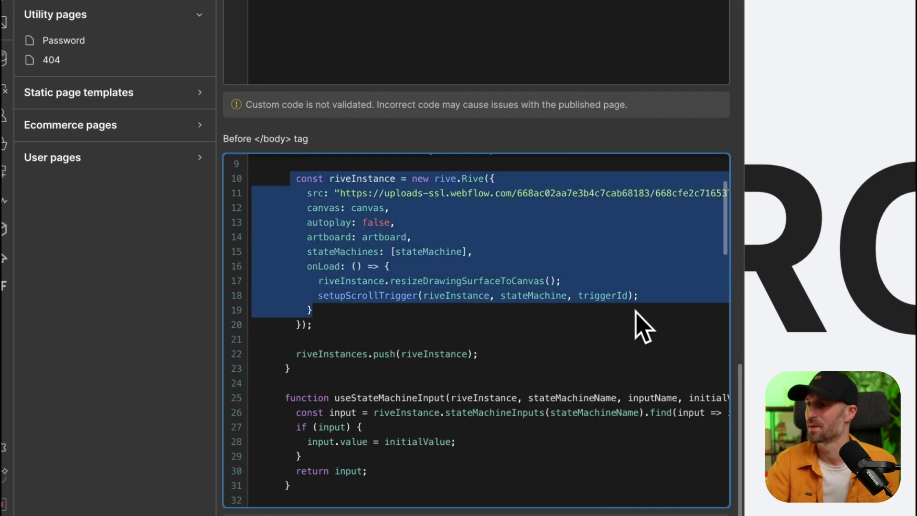
# - Examine the setupScrollTrigger function, including its plugin registration and the timeline's trigger, start, end and scrub settings
pyautogui.scroll(-5, 615, 328)
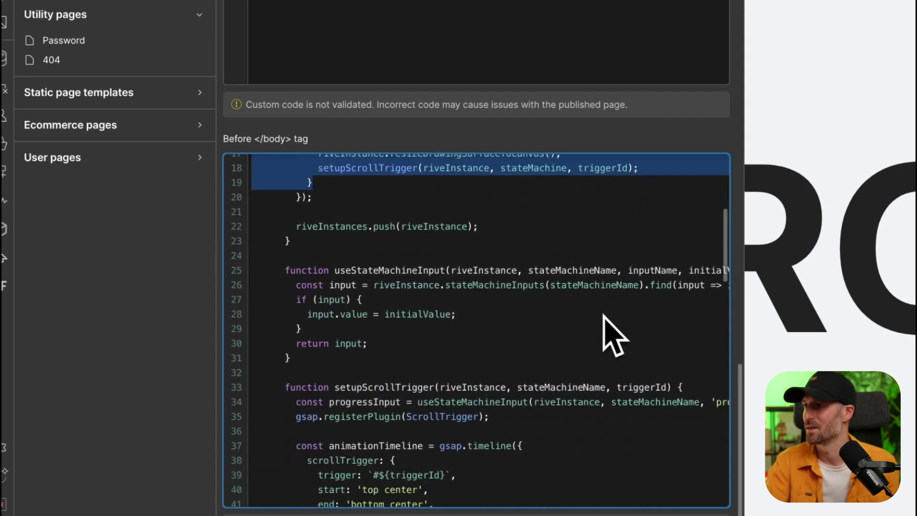
pyautogui.scroll(-8, 267, 305)
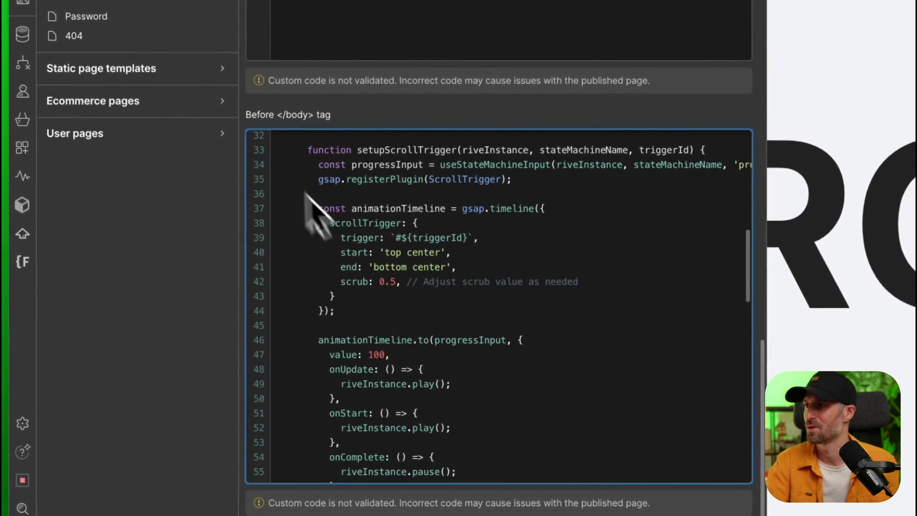
pyautogui.moveTo(308, 150); pyautogui.dragTo(516, 184)
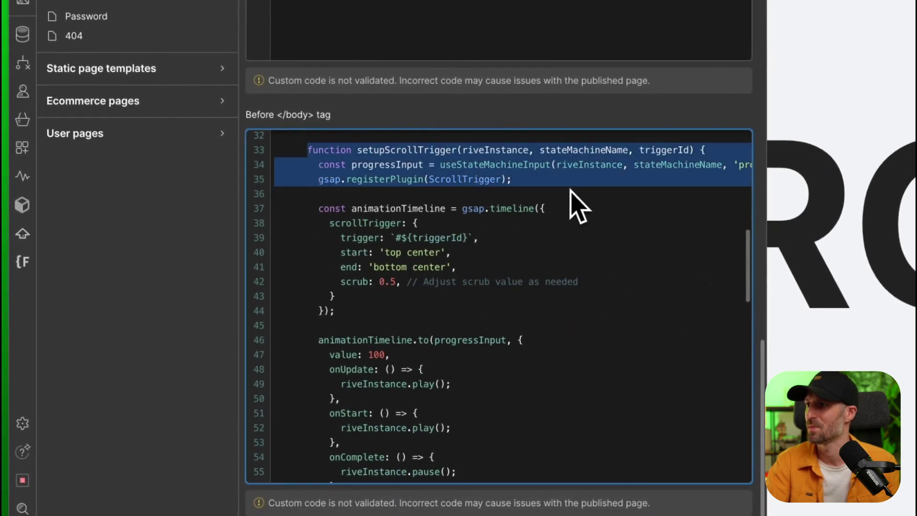
pyautogui.click(319, 235)
pyautogui.scroll(-1, 321, 243)
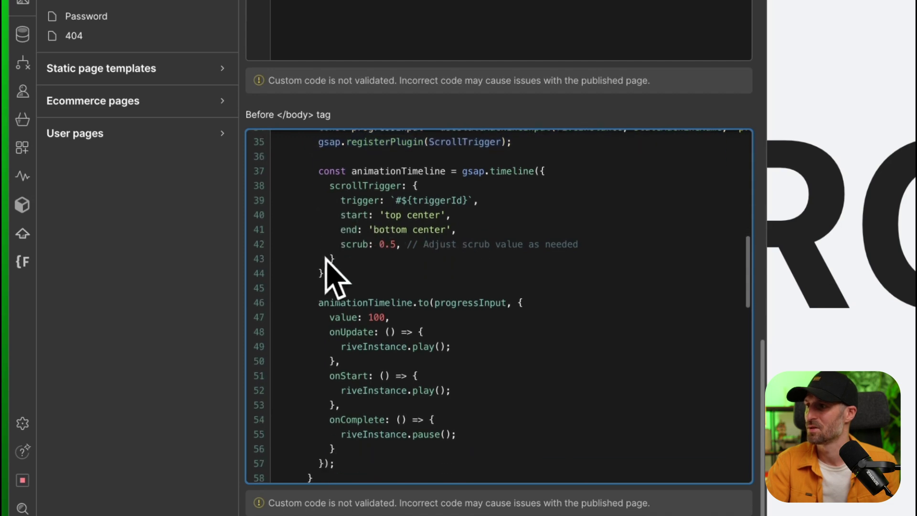
pyautogui.click(418, 202)
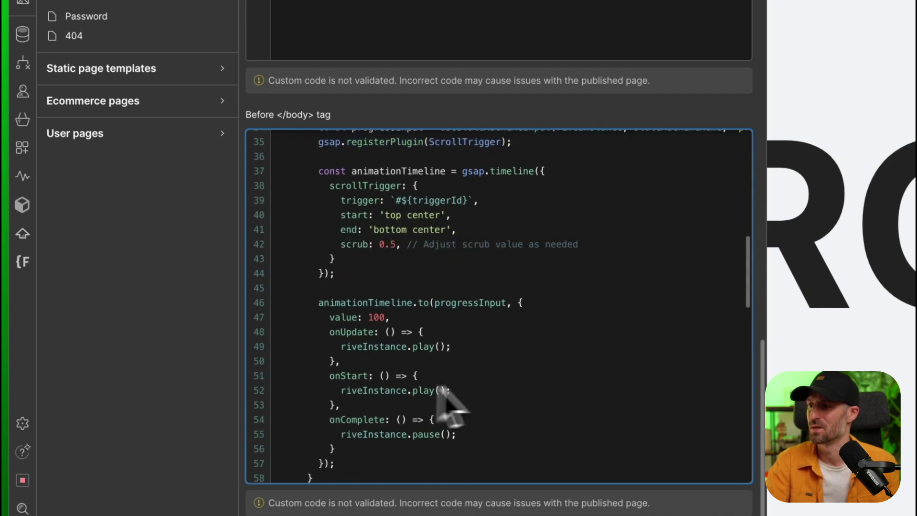
pyautogui.scroll(1, 458, 315)
pyautogui.moveTo(335, 219); pyautogui.dragTo(515, 222)
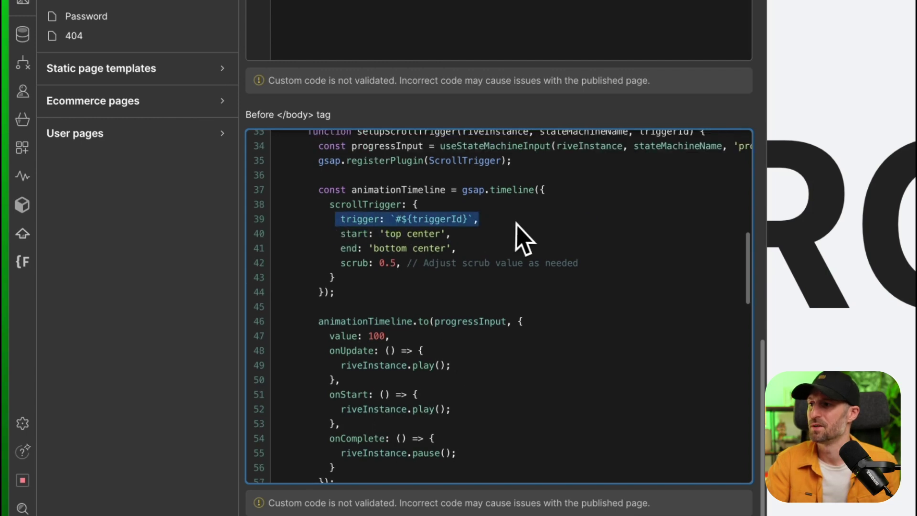
pyautogui.scroll(1, 516, 224)
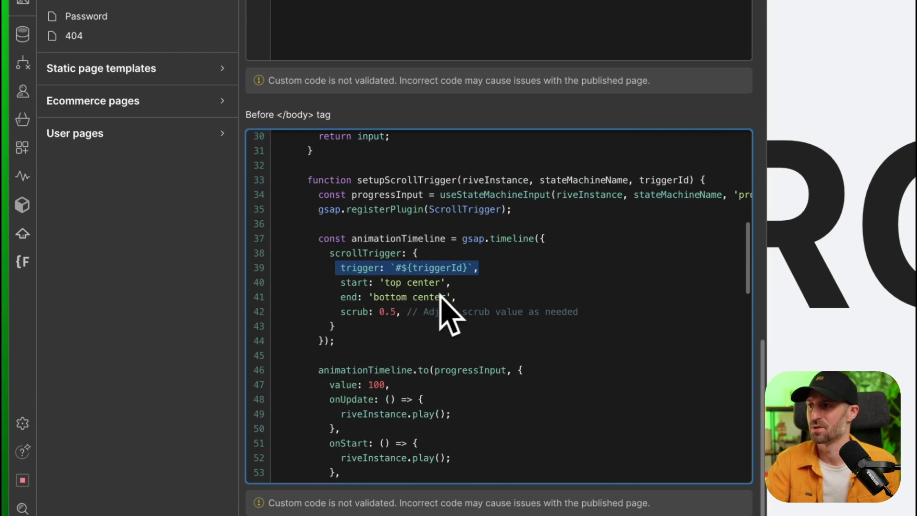
pyautogui.click(371, 297)
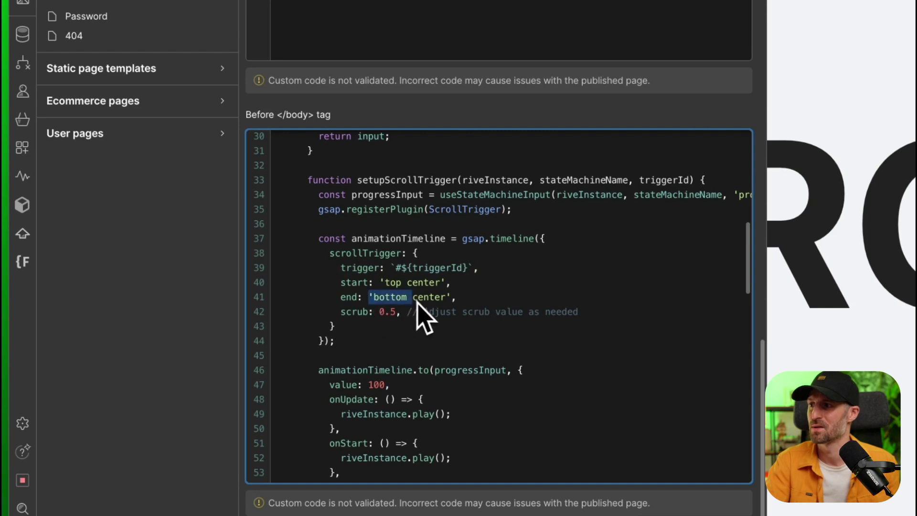
pyautogui.scroll(-3, 453, 308)
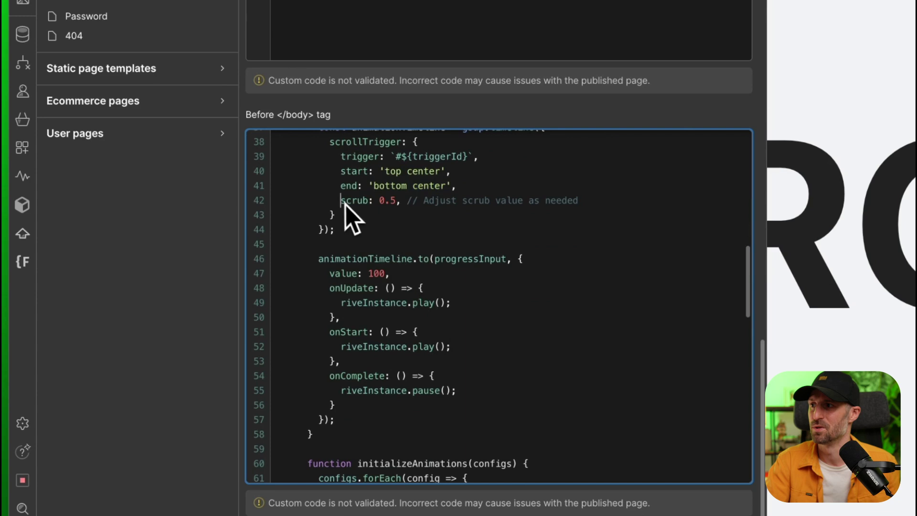
pyautogui.moveTo(340, 200); pyautogui.dragTo(601, 201)
pyautogui.scroll(-2, 432, 226)
# - Examine the initializeAnimations function and the canvasId values of both entries in the animationConfigs array
pyautogui.scroll(-5, 511, 317)
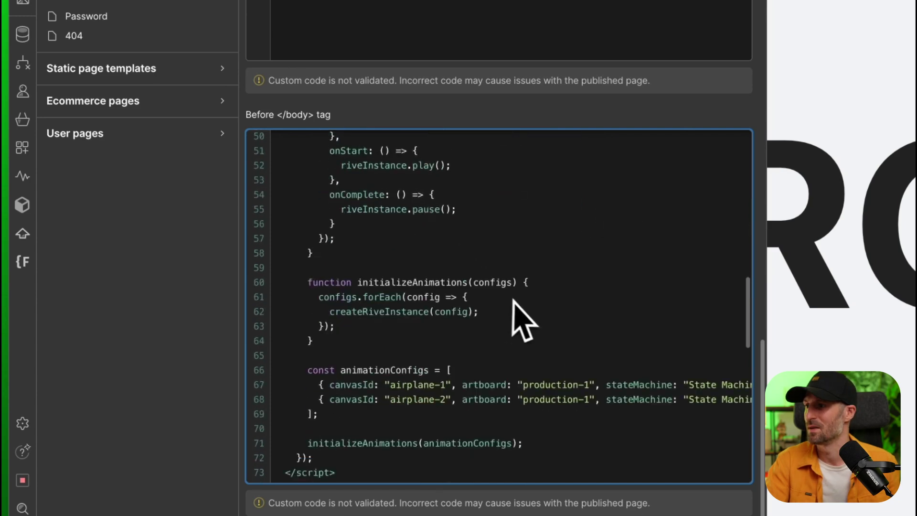
pyautogui.scroll(-2, 525, 325)
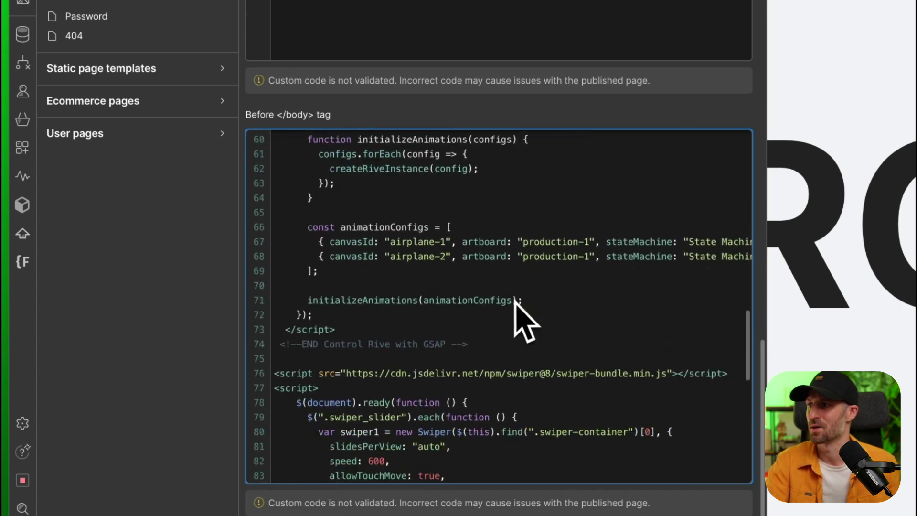
pyautogui.moveTo(329, 242); pyautogui.dragTo(371, 247)
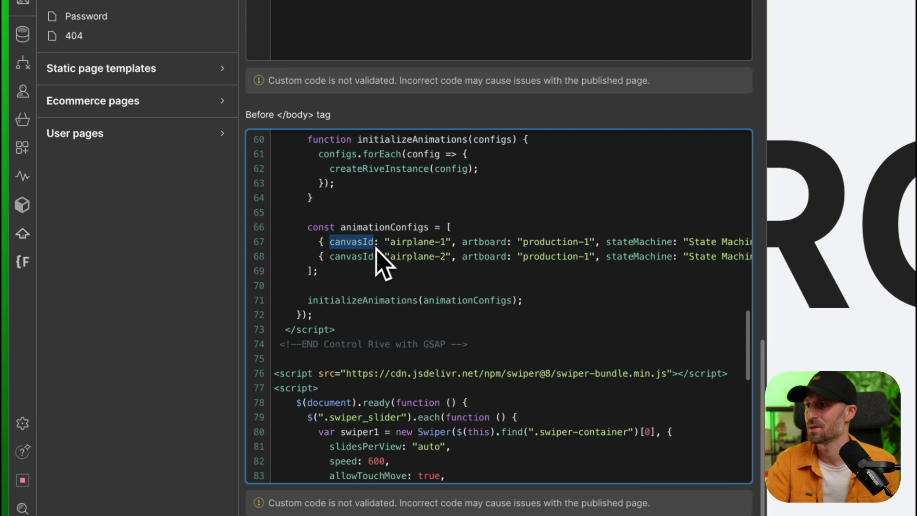
pyautogui.hscroll(2, 380, 248)
pyautogui.click(379, 240)
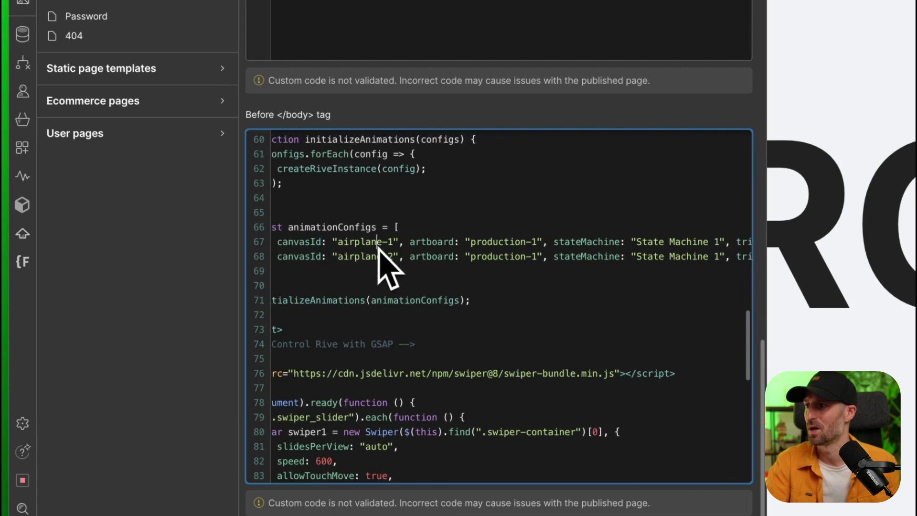
pyautogui.click(322, 256)
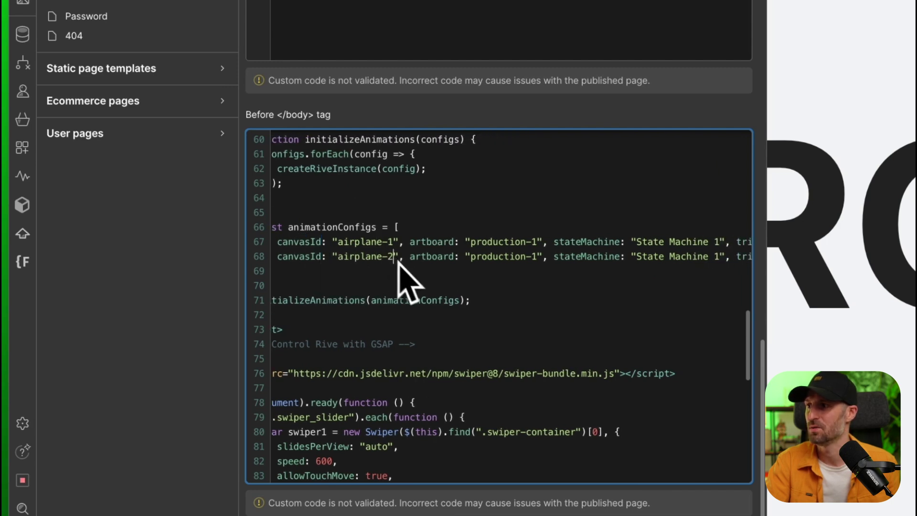
# - Change the artboard in the airplane-2 entry of animationConfigs to production-2
pyautogui.hscroll(2, 460, 276)
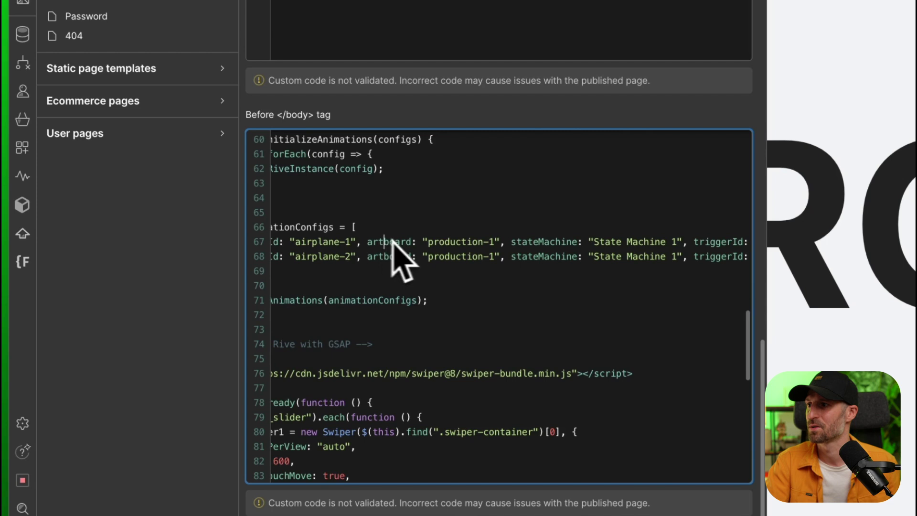
pyautogui.moveTo(428, 242); pyautogui.dragTo(491, 247)
pyautogui.moveTo(428, 258); pyautogui.dragTo(478, 259)
pyautogui.click(495, 258)
pyautogui.press('BackSpace')
pyautogui.write('2')
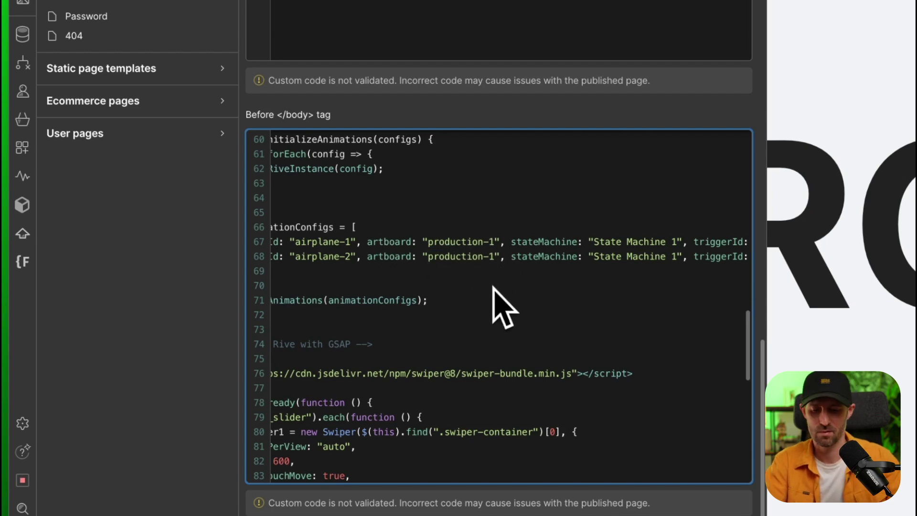
# - Compare the stateMachine name in both animation configs with the state machine's name in the Rive Editor, and return to Webflow
pyautogui.hscroll(4, 493, 287)
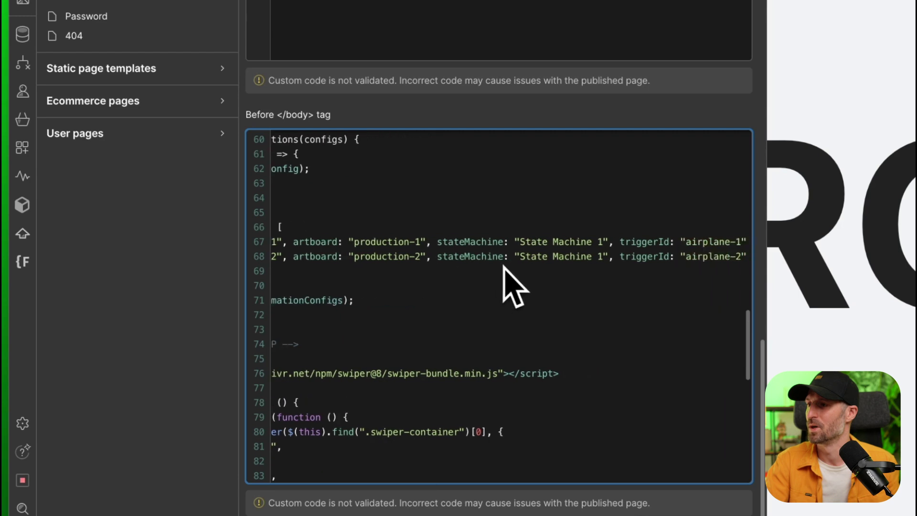
pyautogui.click(522, 241)
pyautogui.rightClick(530, 262)
pyautogui.press('Escape')
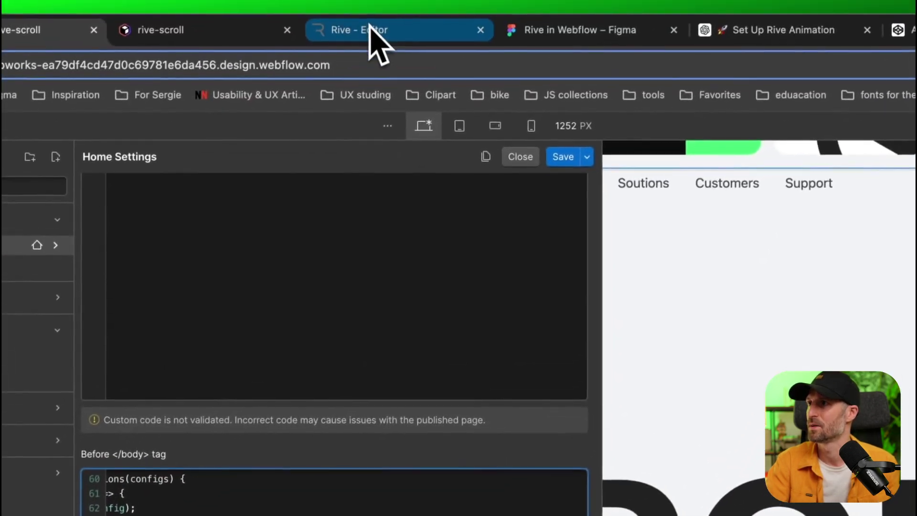
pyautogui.click(374, 19)
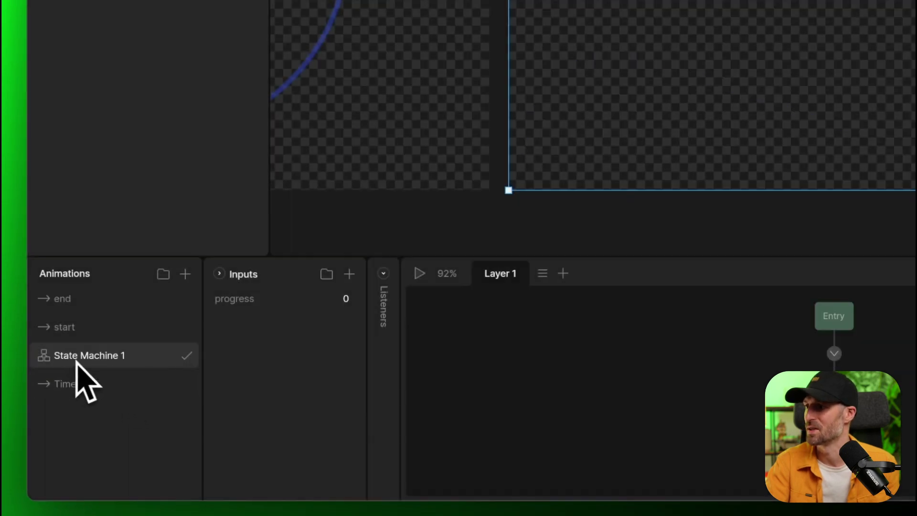
pyautogui.click(110, 23)
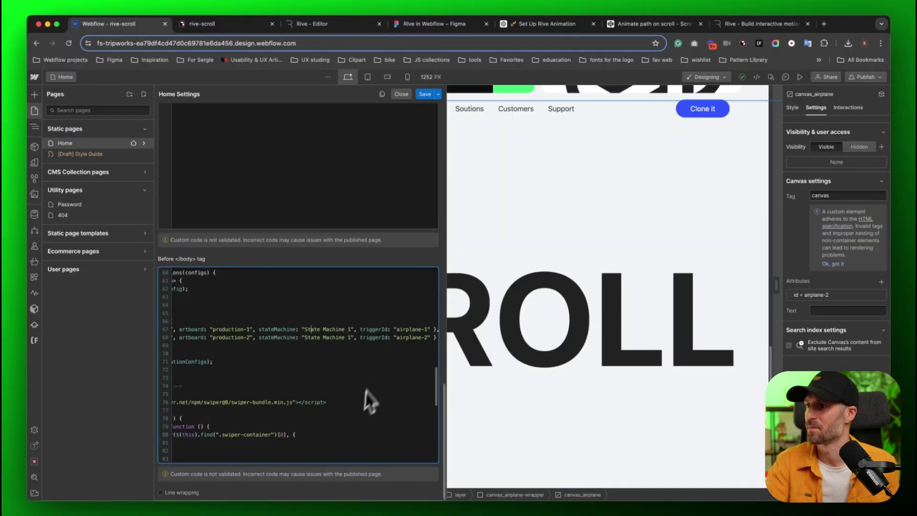
# - Review the triggerId values of both animationConfigs entries and return to the start of the script
pyautogui.hscroll(3, 367, 343)
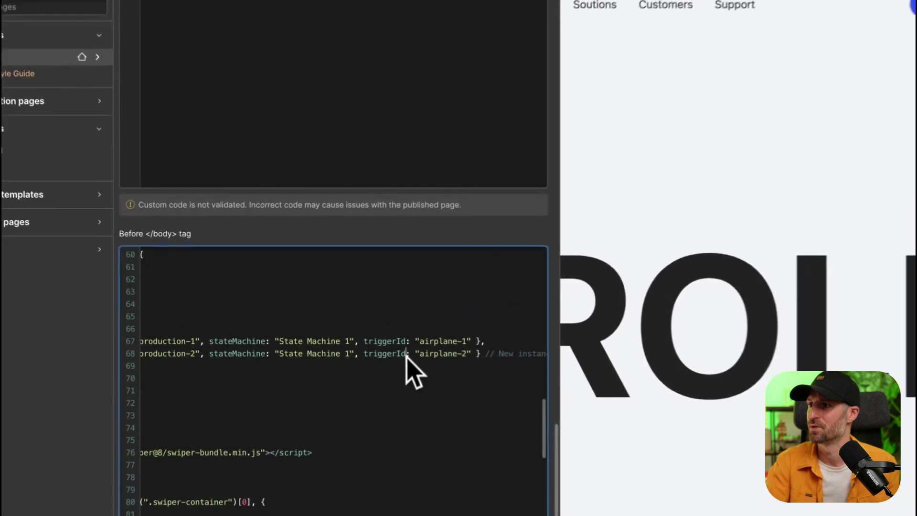
pyautogui.click(413, 355)
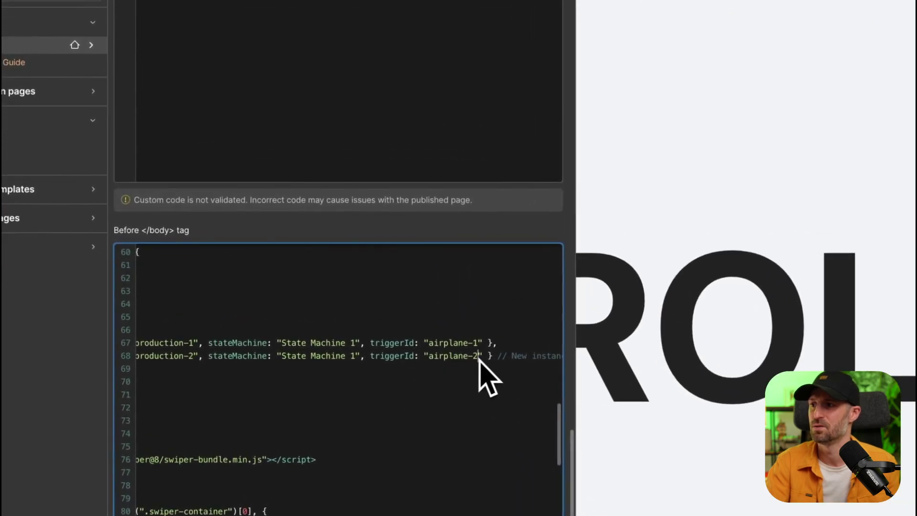
pyautogui.hscroll(1, 491, 401)
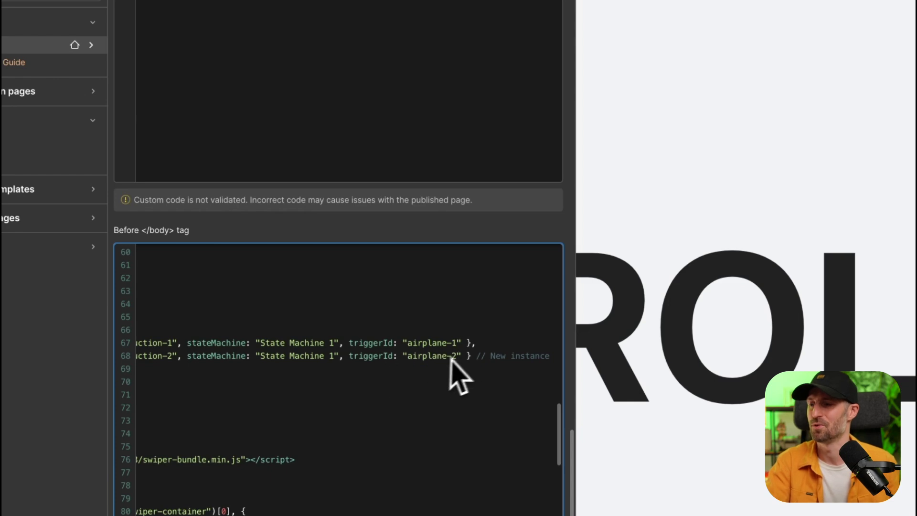
pyautogui.hscroll(-3, 460, 370)
pyautogui.scroll(5, 458, 374)
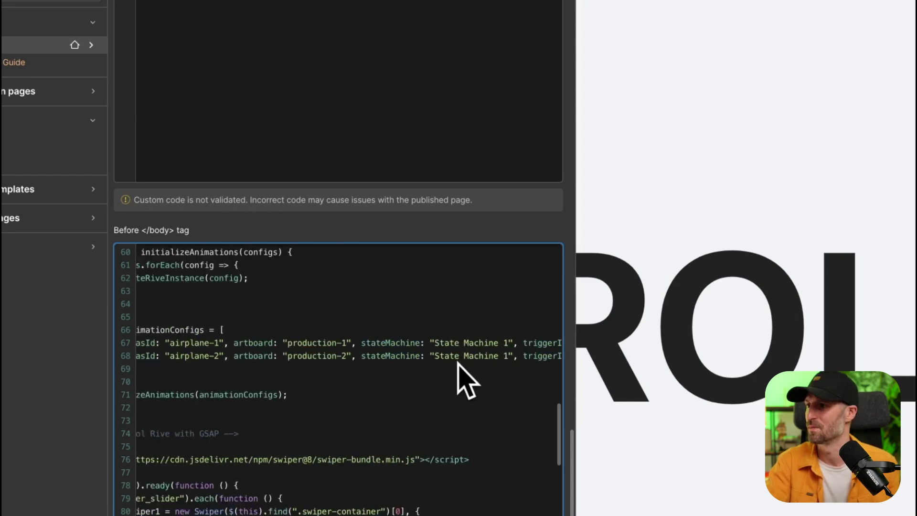
pyautogui.scroll(10, 382, 401)
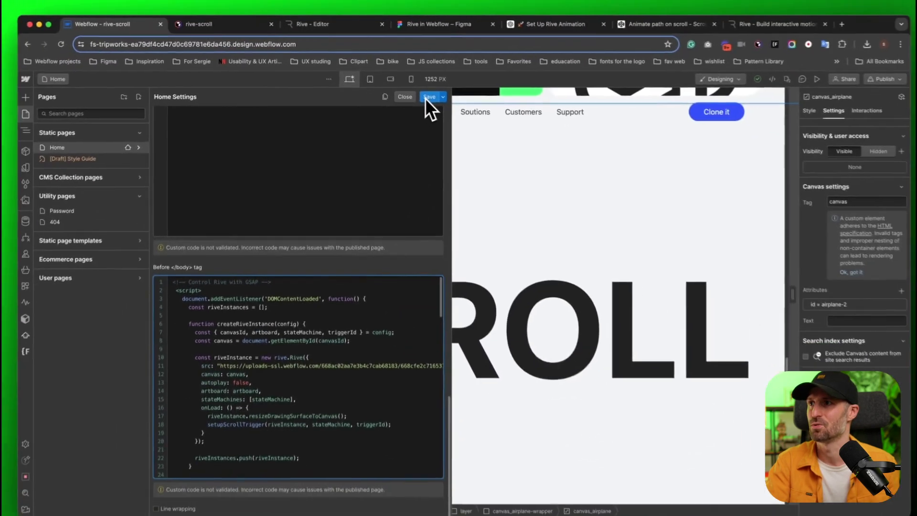
# - Save the Home page settings and publish the rive-scroll site to staging
pyautogui.click(424, 97)
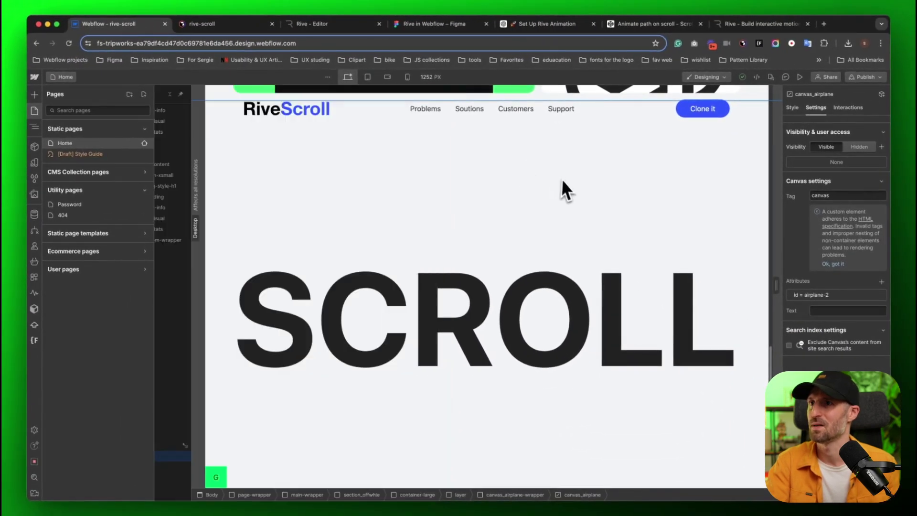
pyautogui.hotkey('shift', 'p')
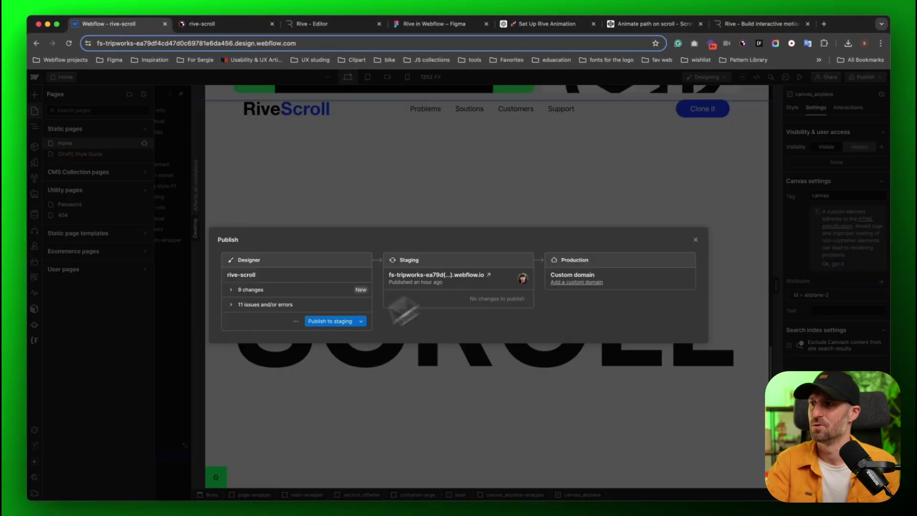
pyautogui.click(318, 322)
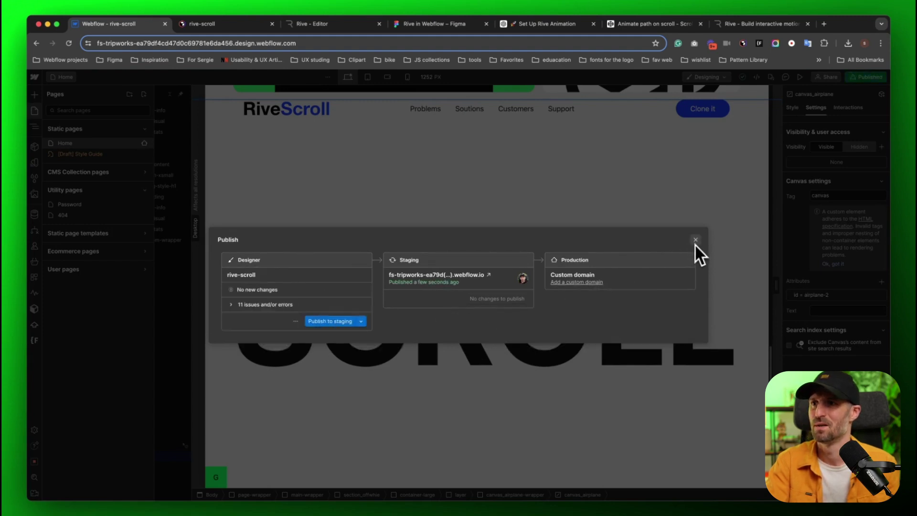
pyautogui.click(695, 240)
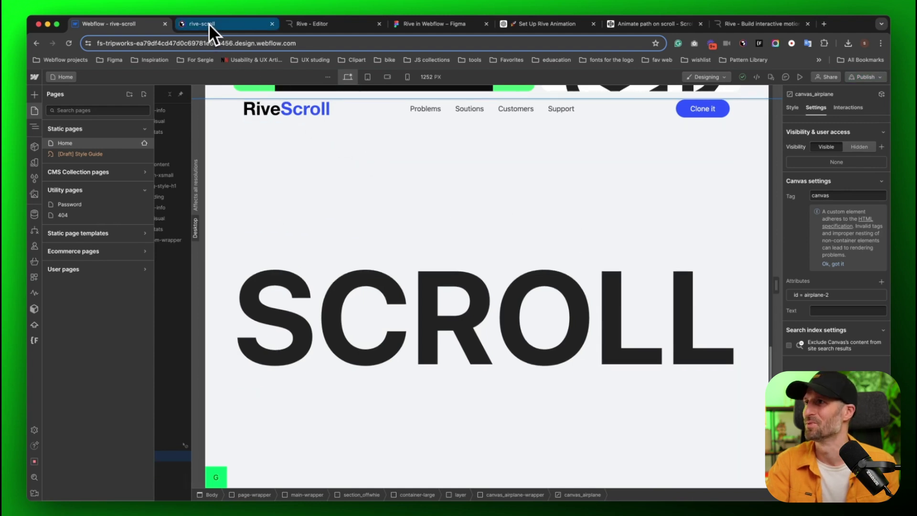
# - Reload the published rive-scroll site and go to its SCROLL section
pyautogui.click(233, 25)
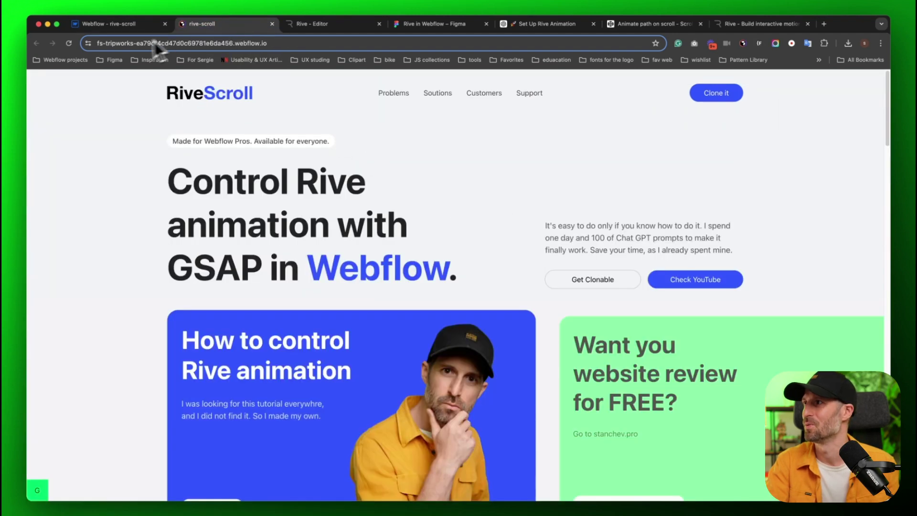
pyautogui.click(69, 44)
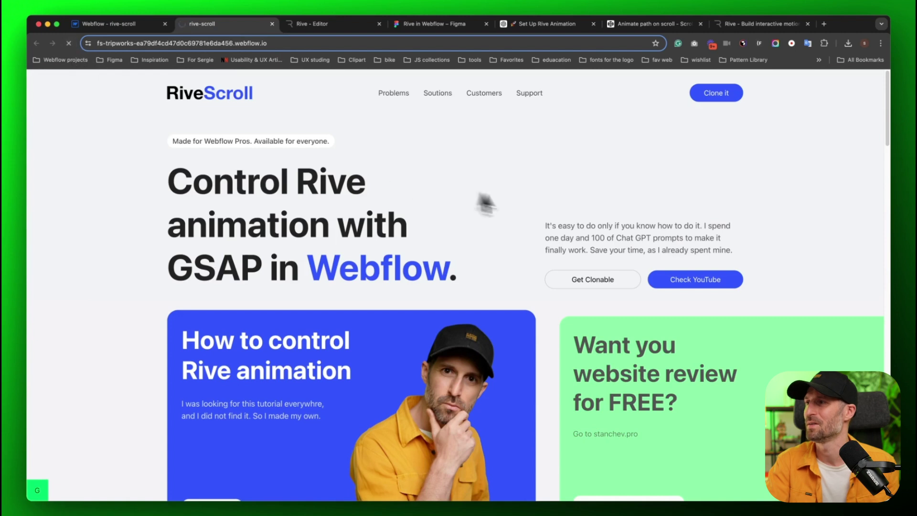
pyautogui.scroll(-10, 542, 203)
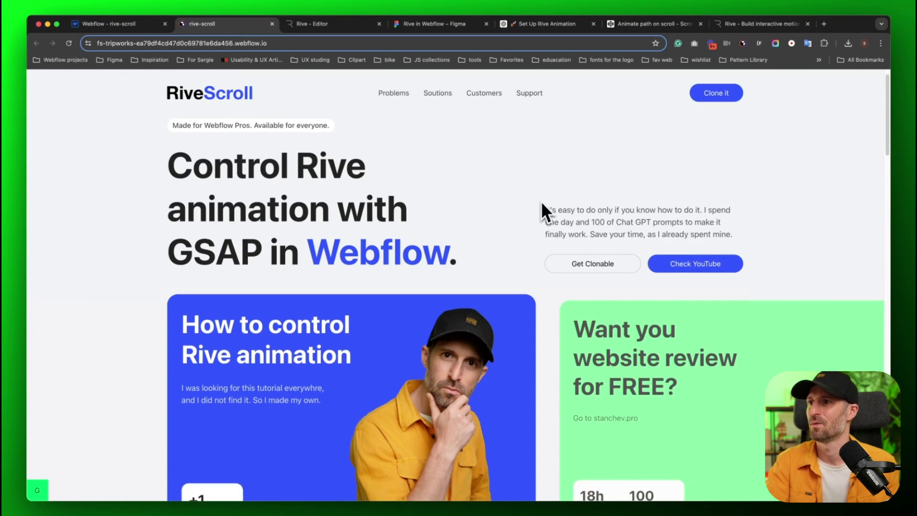
pyautogui.scroll(-7, 543, 210)
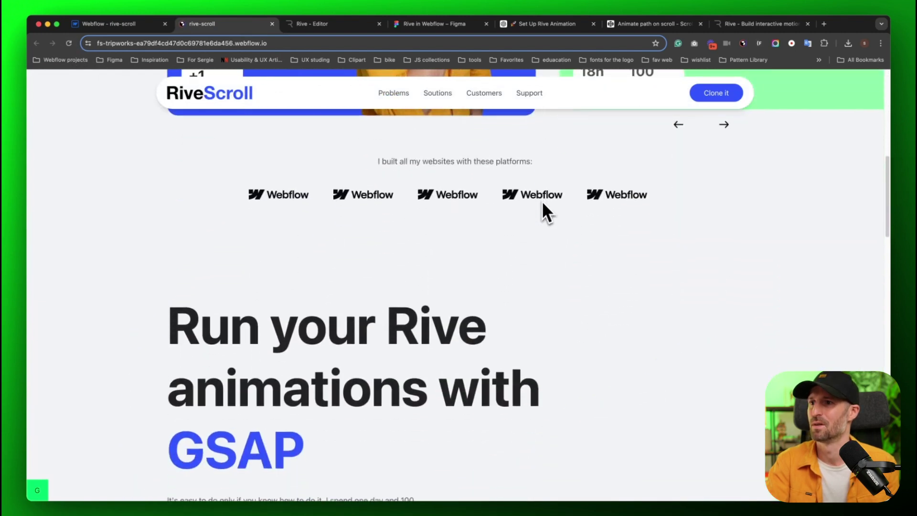
pyautogui.scroll(-10, 543, 203)
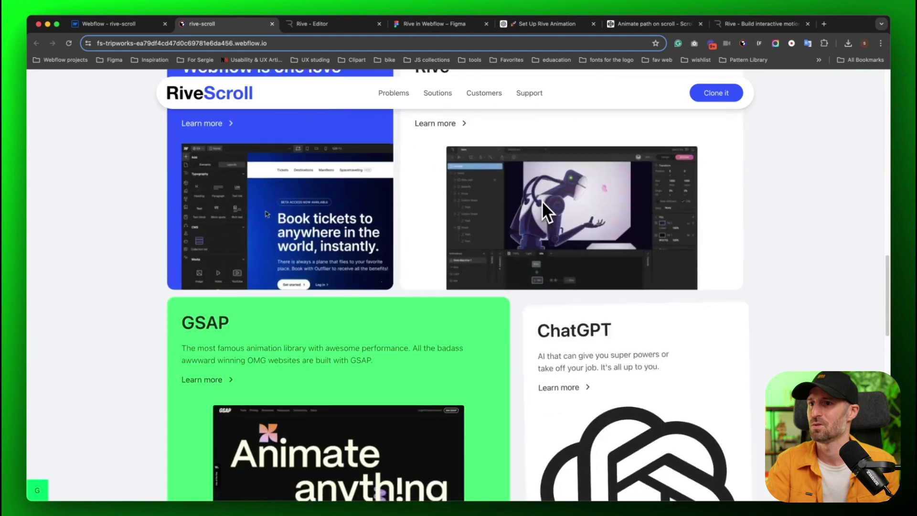
pyautogui.scroll(-4, 541, 200)
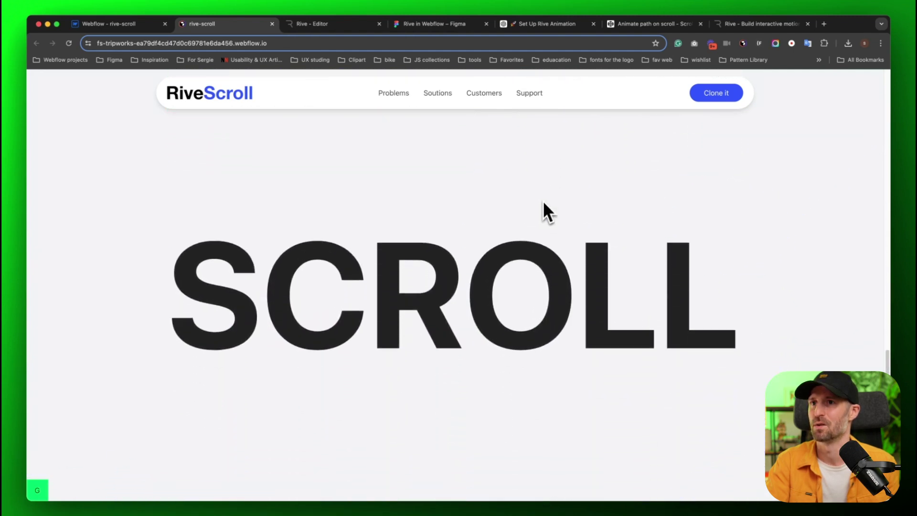
# - Test the scroll-driven airplane animation around the SCROLL section in both directions, and return to the start of the page
pyautogui.scroll(4, 543, 210)
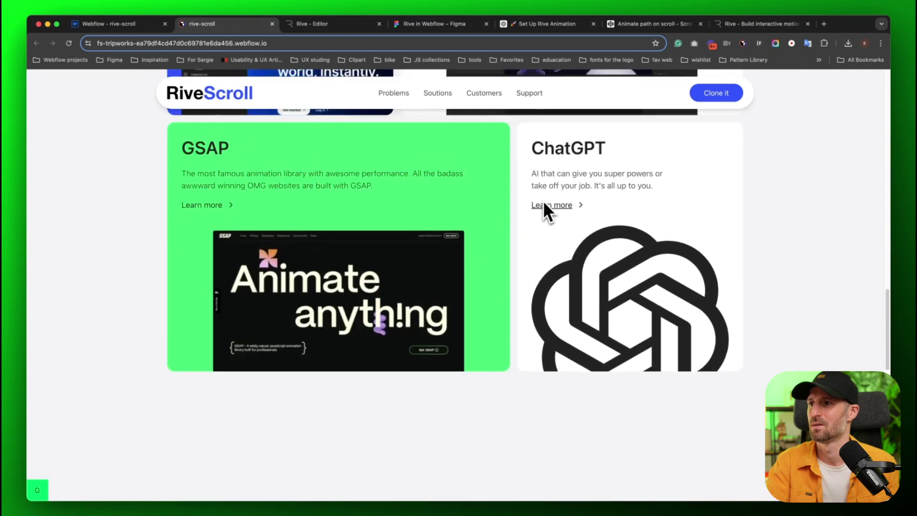
pyautogui.scroll(-5, 543, 200)
pyautogui.scroll(-3, 542, 201)
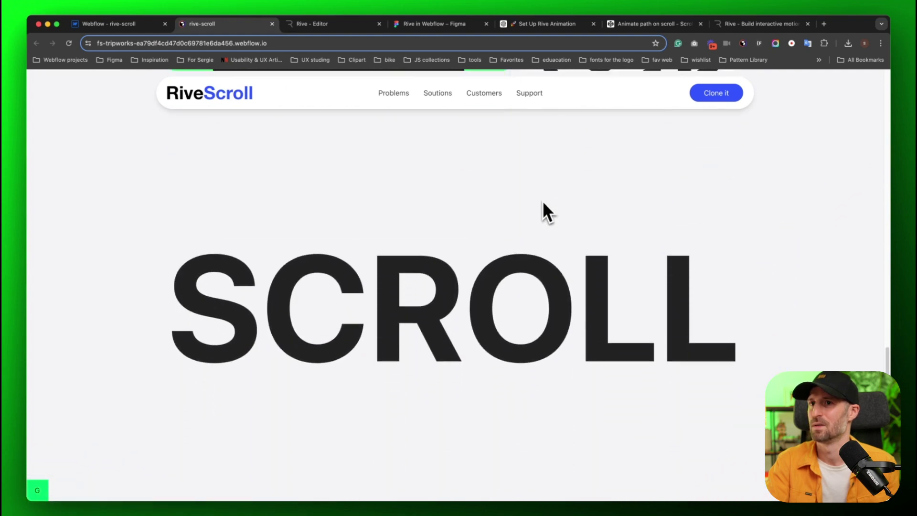
pyautogui.scroll(3, 542, 200)
pyautogui.scroll(3, 542, 199)
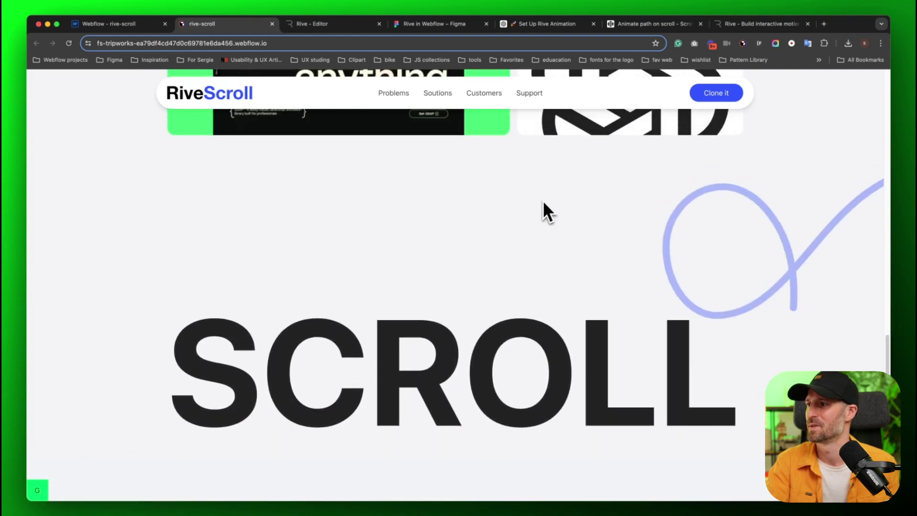
pyautogui.scroll(-2, 542, 199)
pyautogui.scroll(-2, 543, 199)
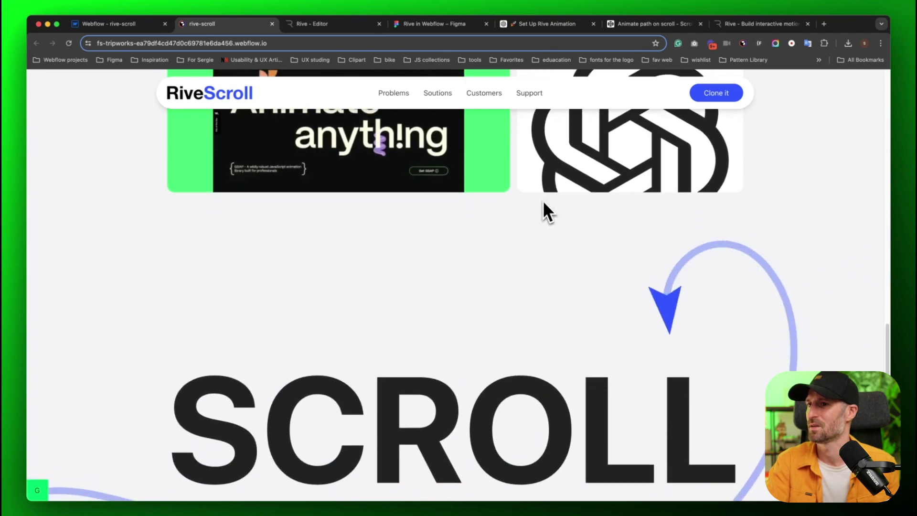
pyautogui.scroll(-3, 543, 200)
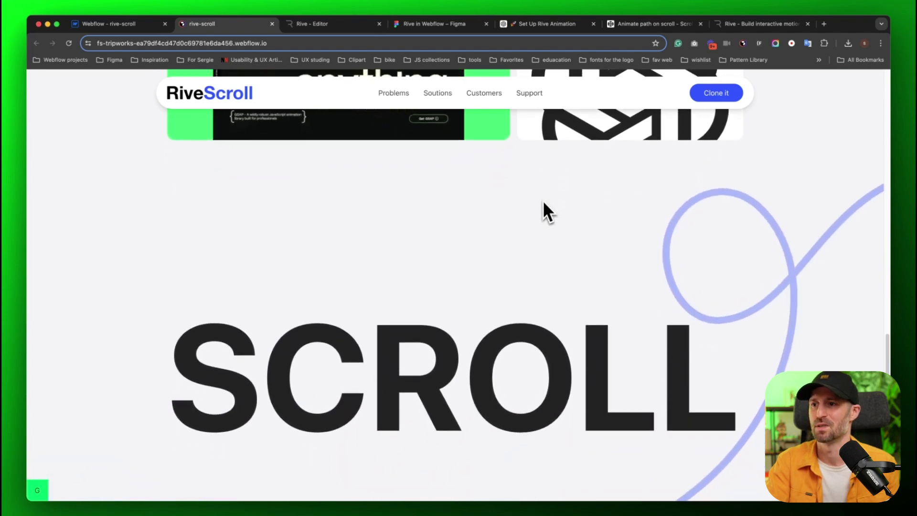
pyautogui.scroll(-4, 543, 202)
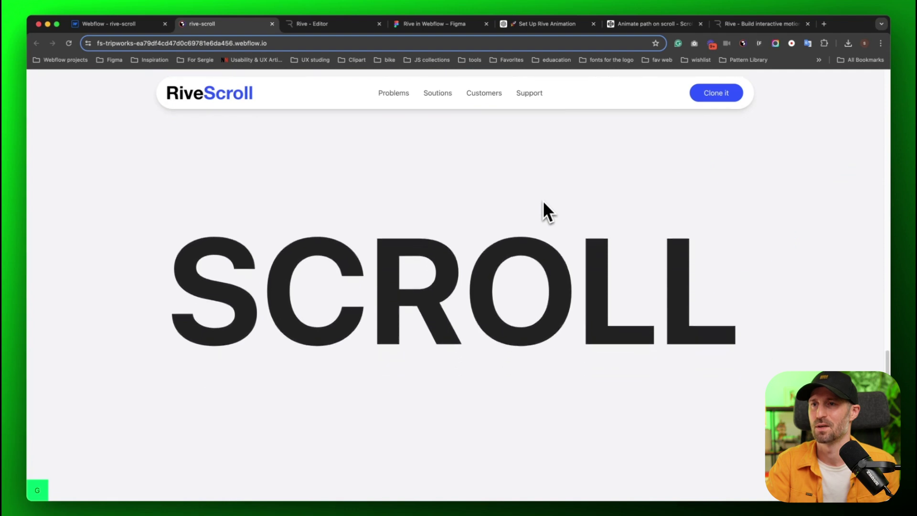
pyautogui.scroll(6, 543, 202)
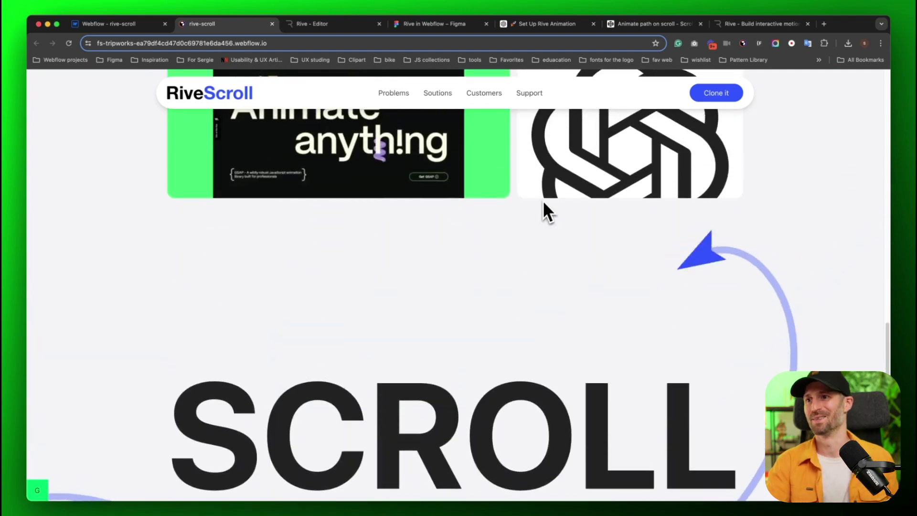
pyautogui.scroll(2, 321, 353)
pyautogui.scroll(-4, 94, 442)
pyautogui.scroll(1, 163, 384)
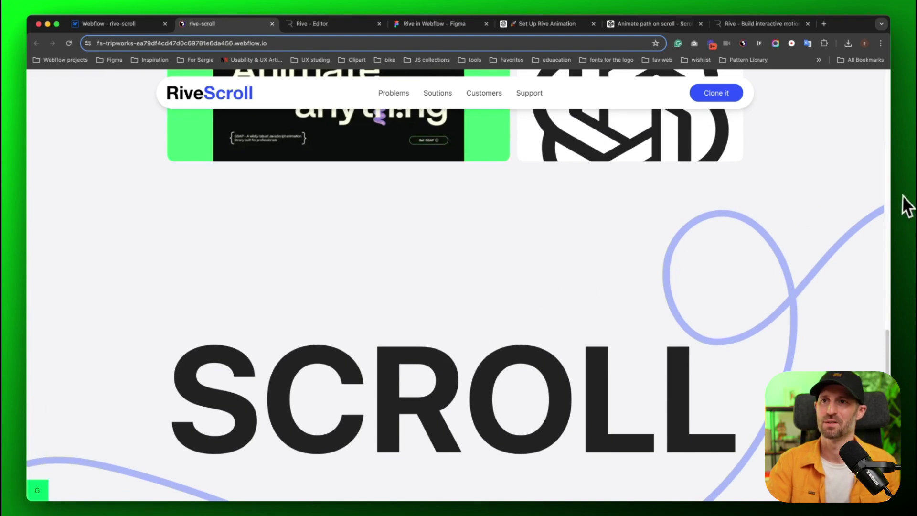
pyautogui.scroll(10, 435, 236)
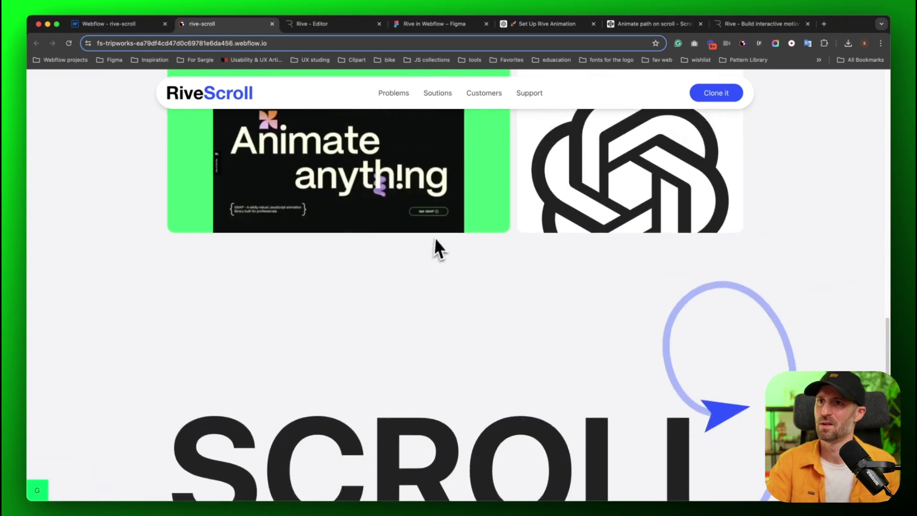
pyautogui.scroll(5, 436, 237)
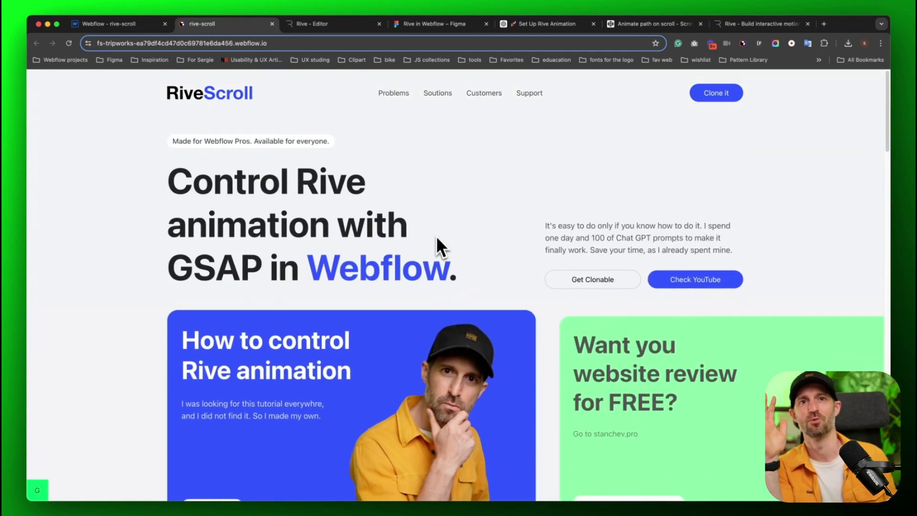
# - Switch to the Rive Editor to view the production-2 artboard with its state machine and progress input
pyautogui.click(319, 23)
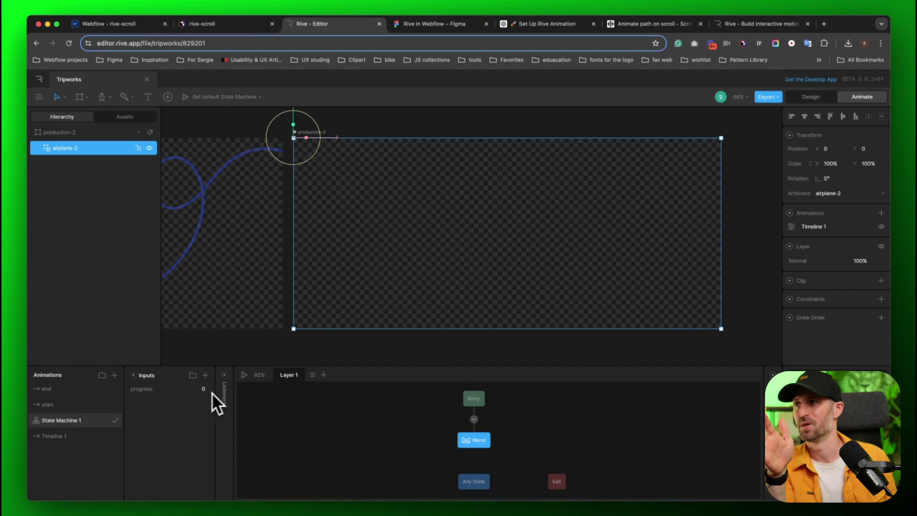
pyautogui.hscroll(-1, 239, 200)
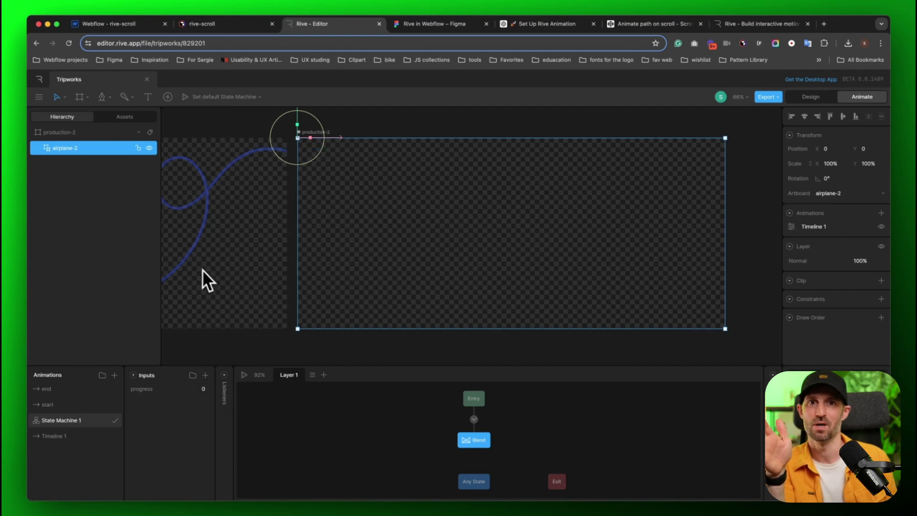